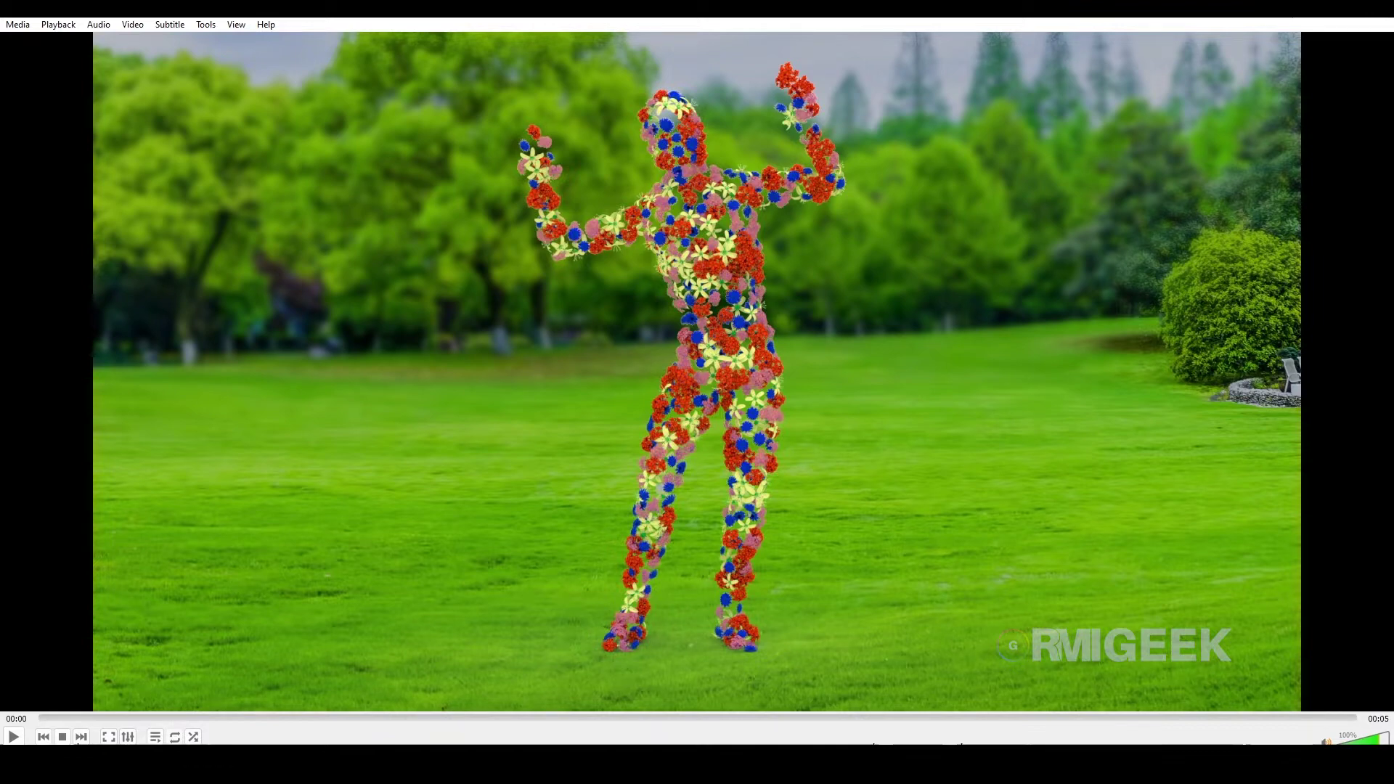
Play the flower-covered dancer render, the reference movie clip and the Chicken Dance animation as project references.
key(space)
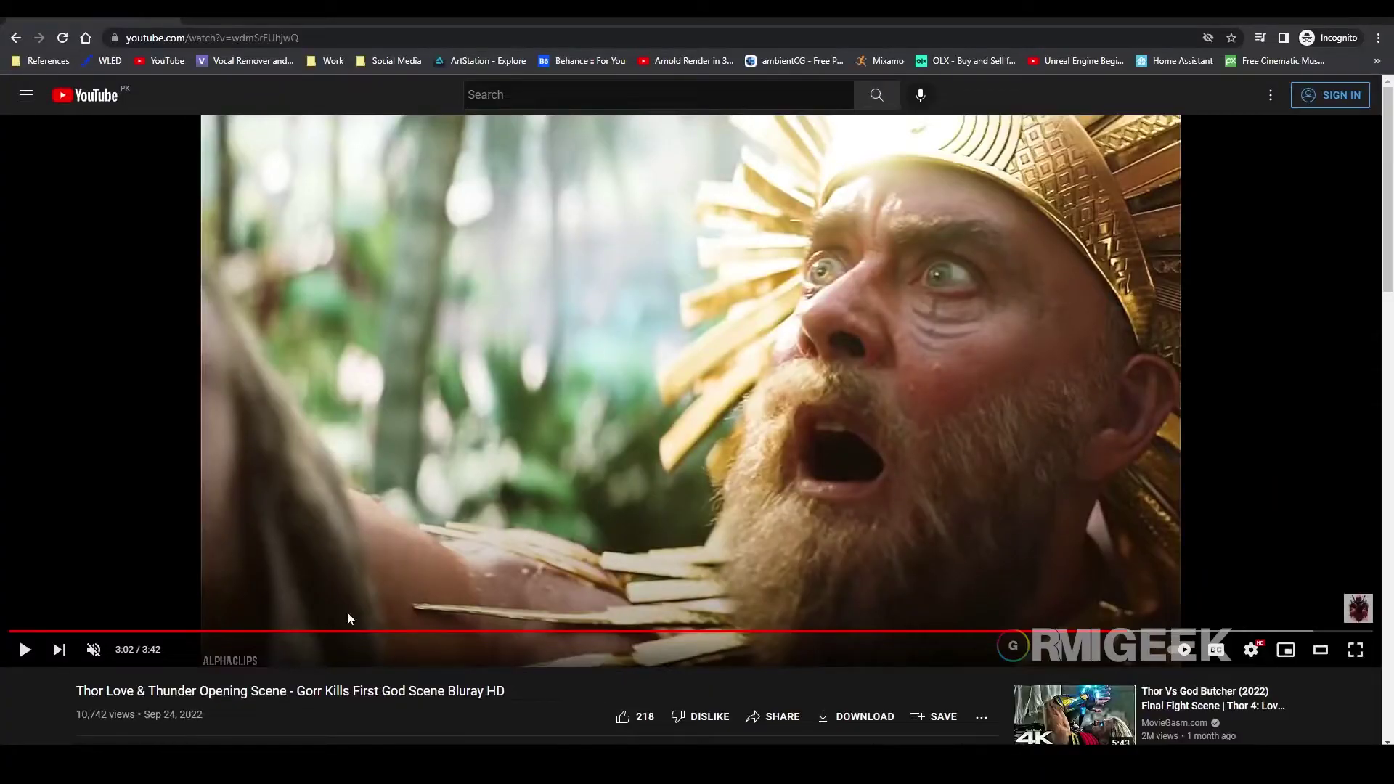
click(1068, 479)
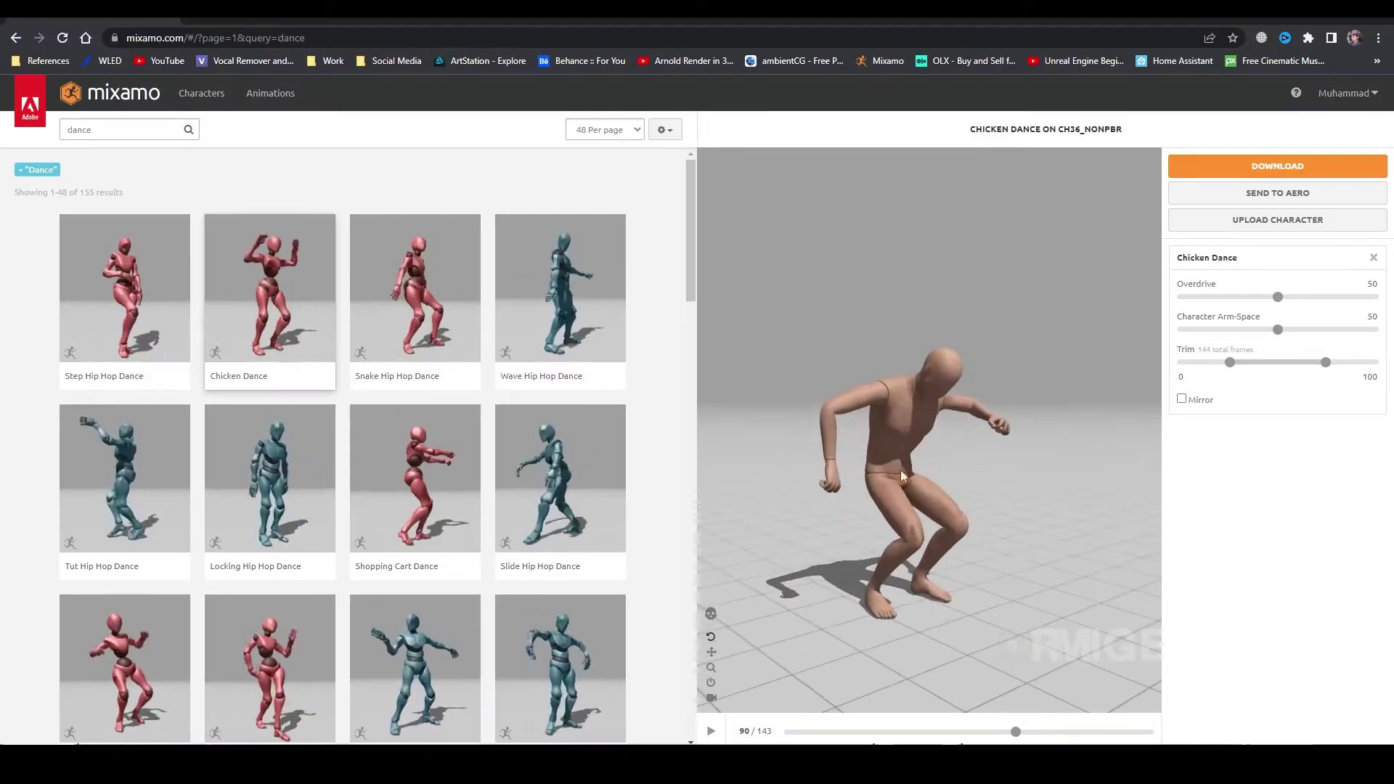
click(711, 732)
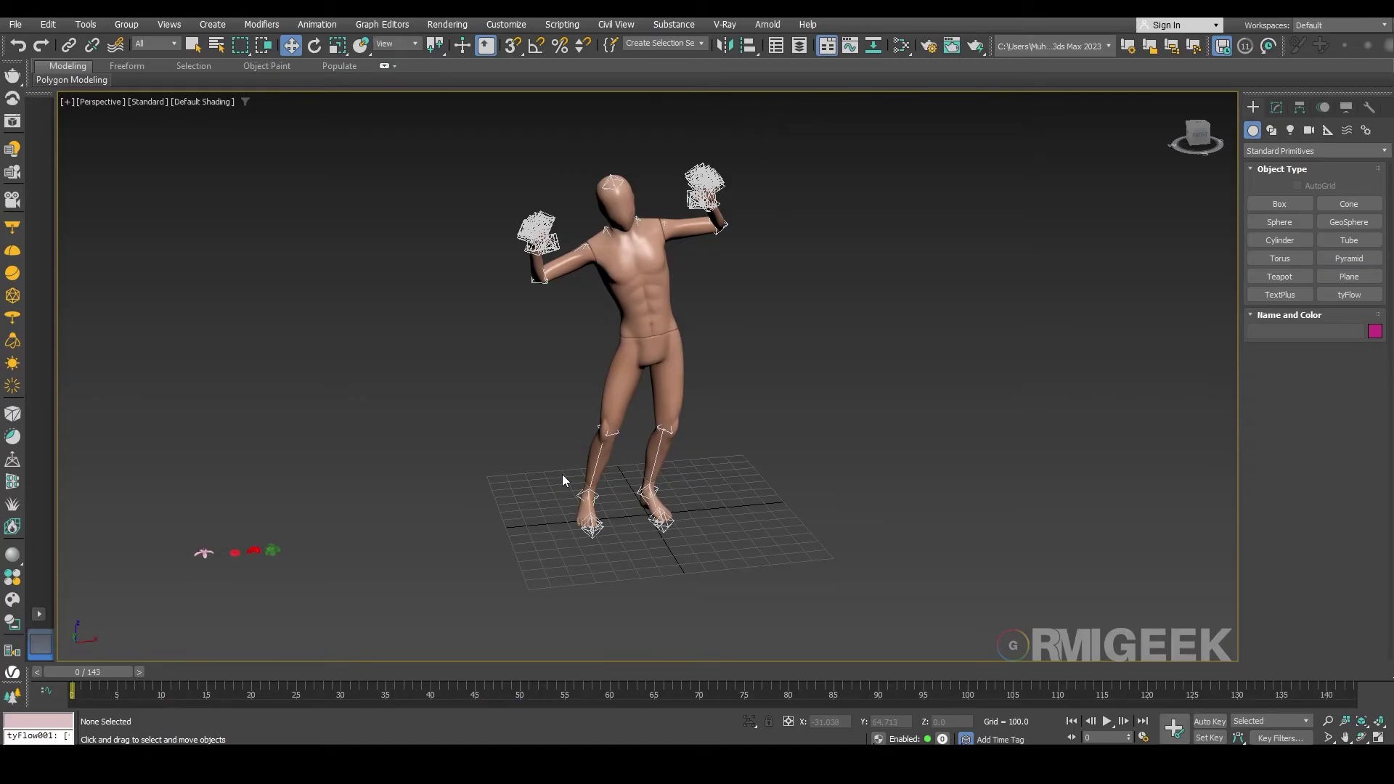
Create a tyFlow object on the ground beside the character and open its editor.
drag(494, 174, 940, 579)
middle_drag(708, 605, 733, 623)
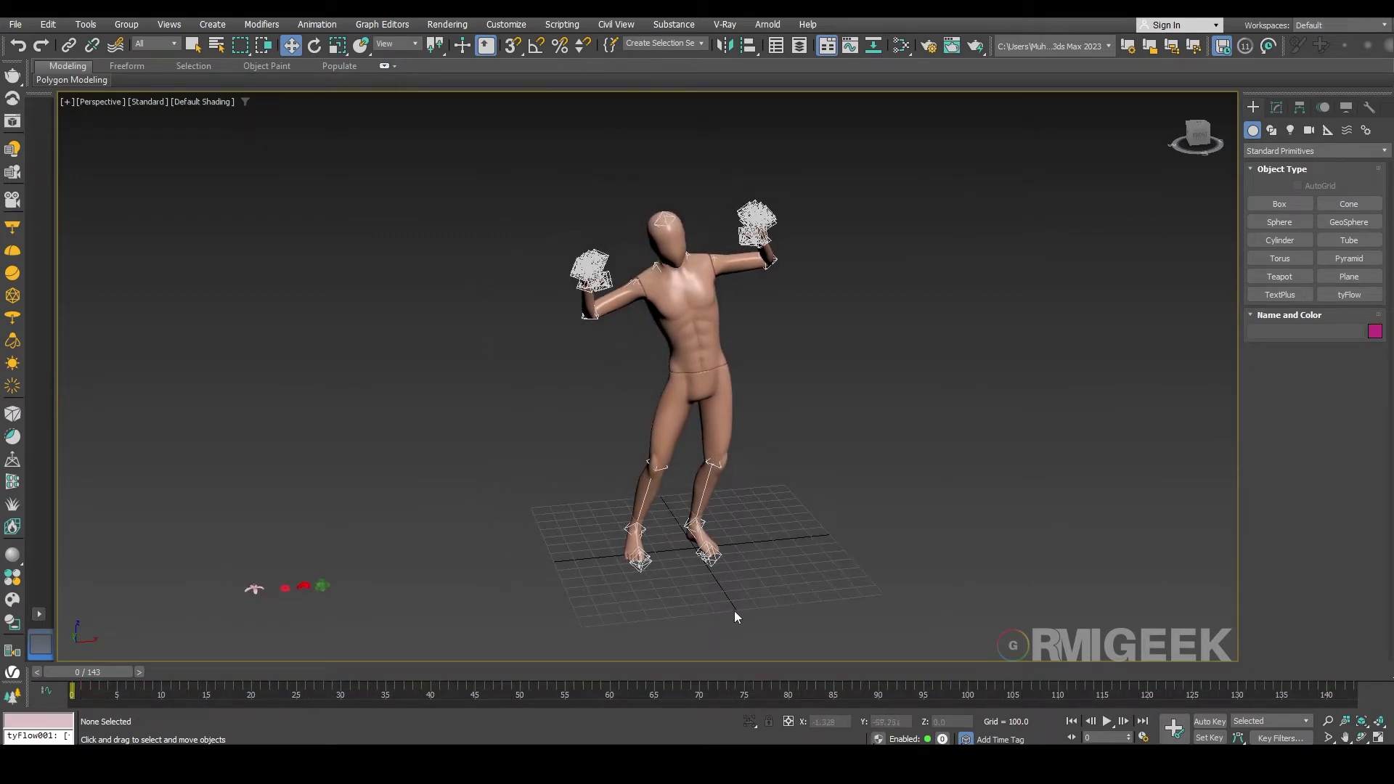
click(1349, 294)
click(488, 532)
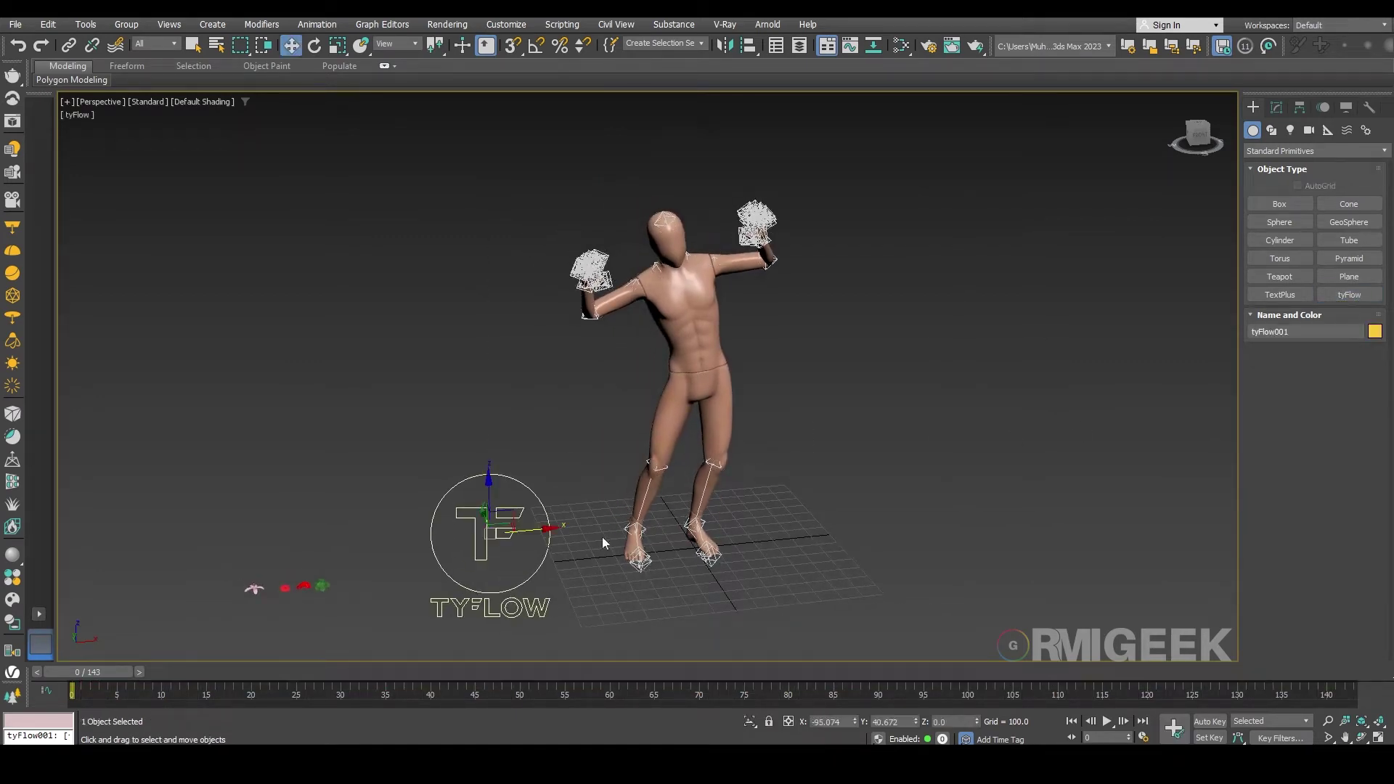
click(1277, 108)
click(1306, 334)
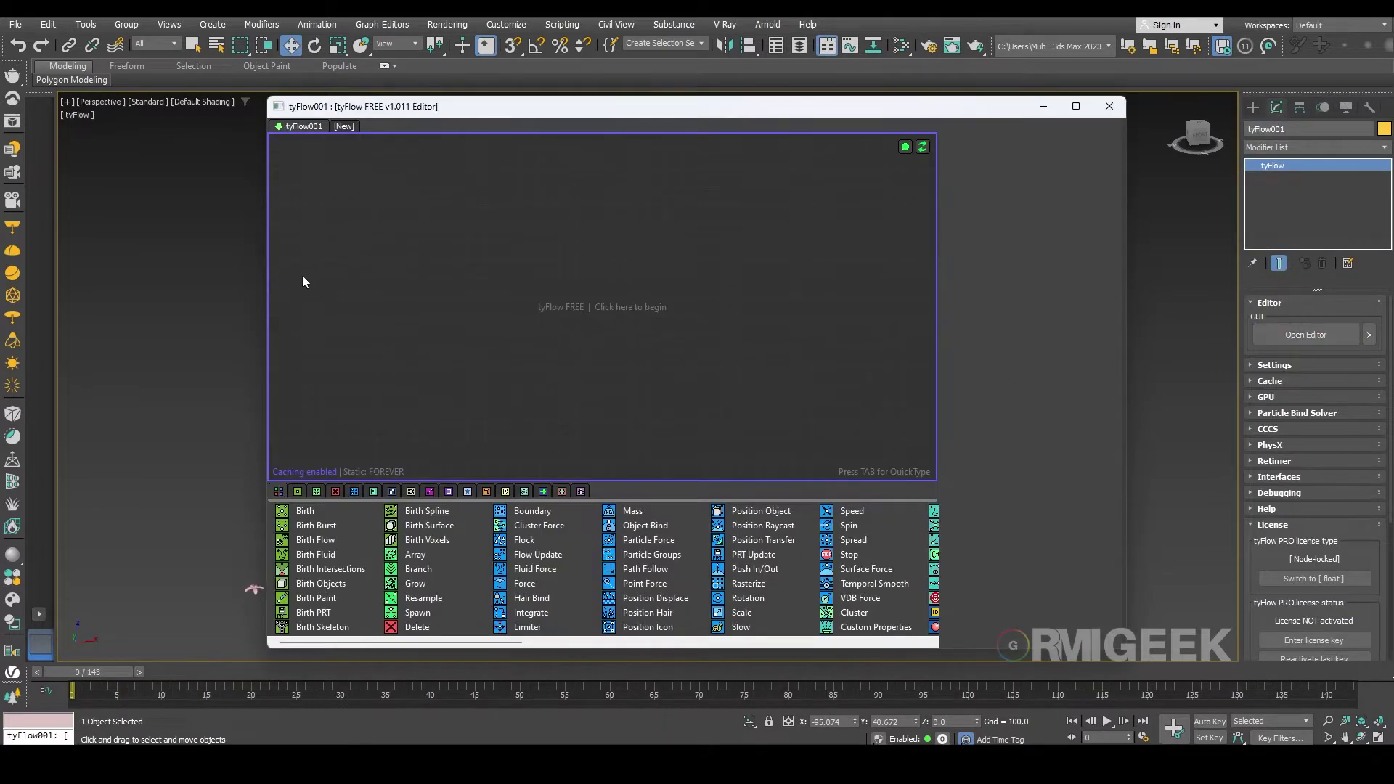
Narrow the tyFlow editor window so the whole character is visible beside it, and deselect the tyFlow object.
drag(266, 275, 576, 280)
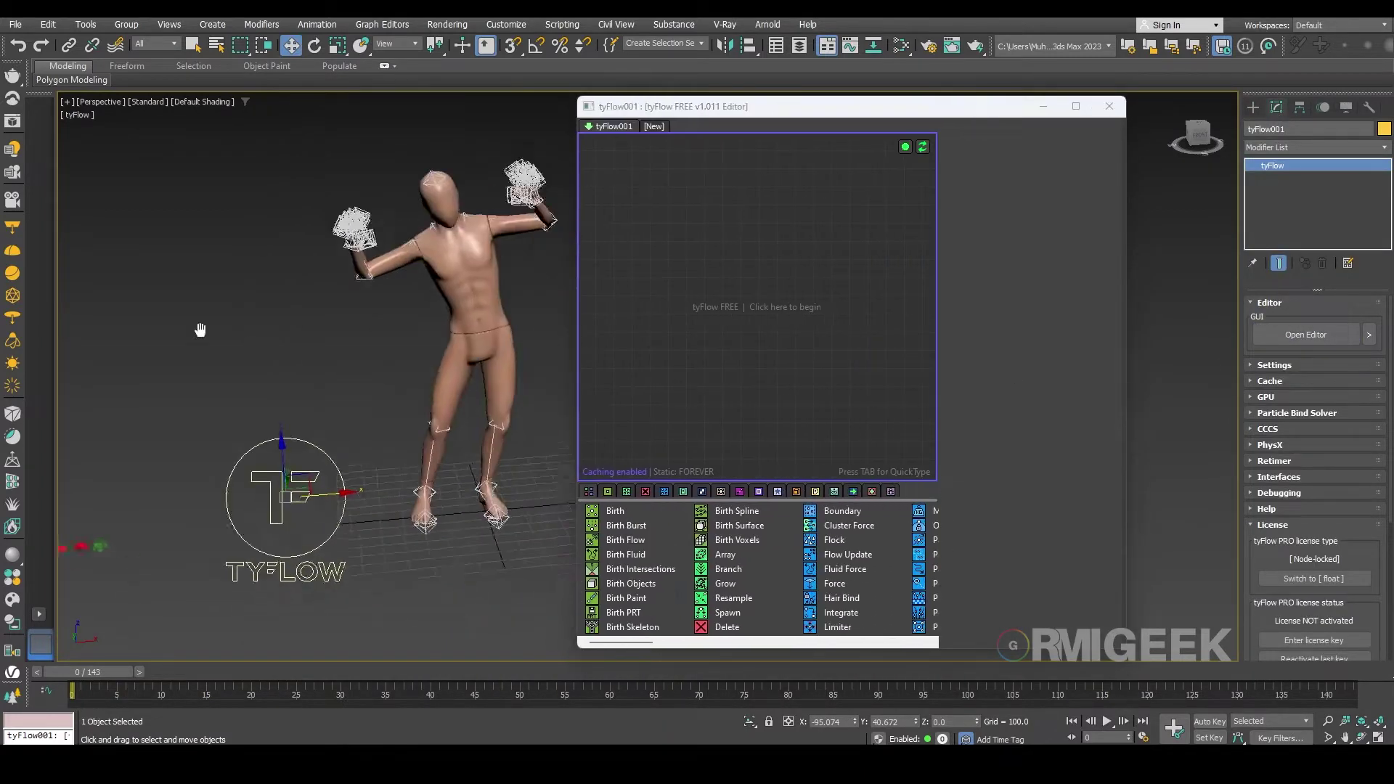
scroll(227, 353, up, 3)
middle_drag(227, 353, 203, 420)
scroll(116, 431, down, 3)
click(203, 420)
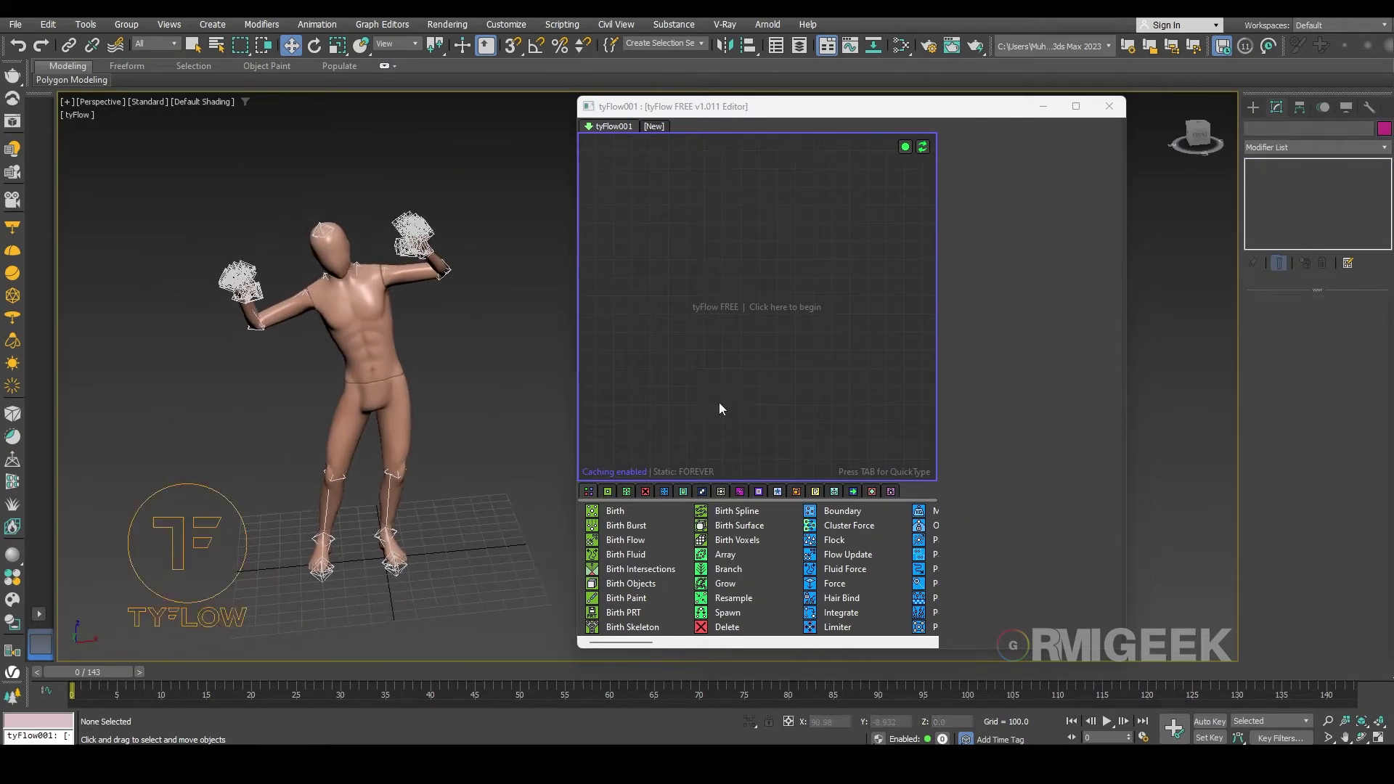
Create a particle event with a Birth operator and set its end frame to 0.
drag(614, 512, 730, 262)
click(1073, 173)
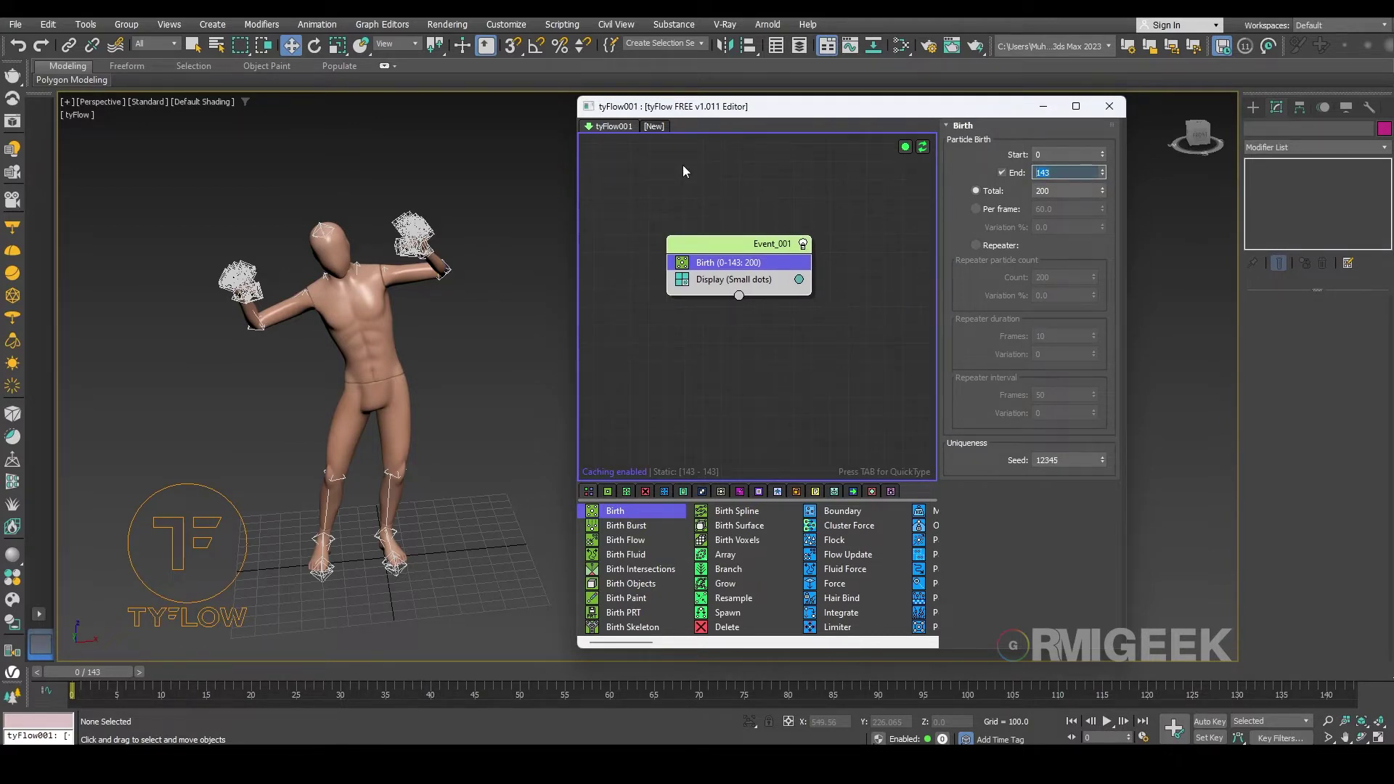
text(0)
Add a Position Object operator to the event and pick the character mesh as its object.
middle_drag(292, 538, 427, 491)
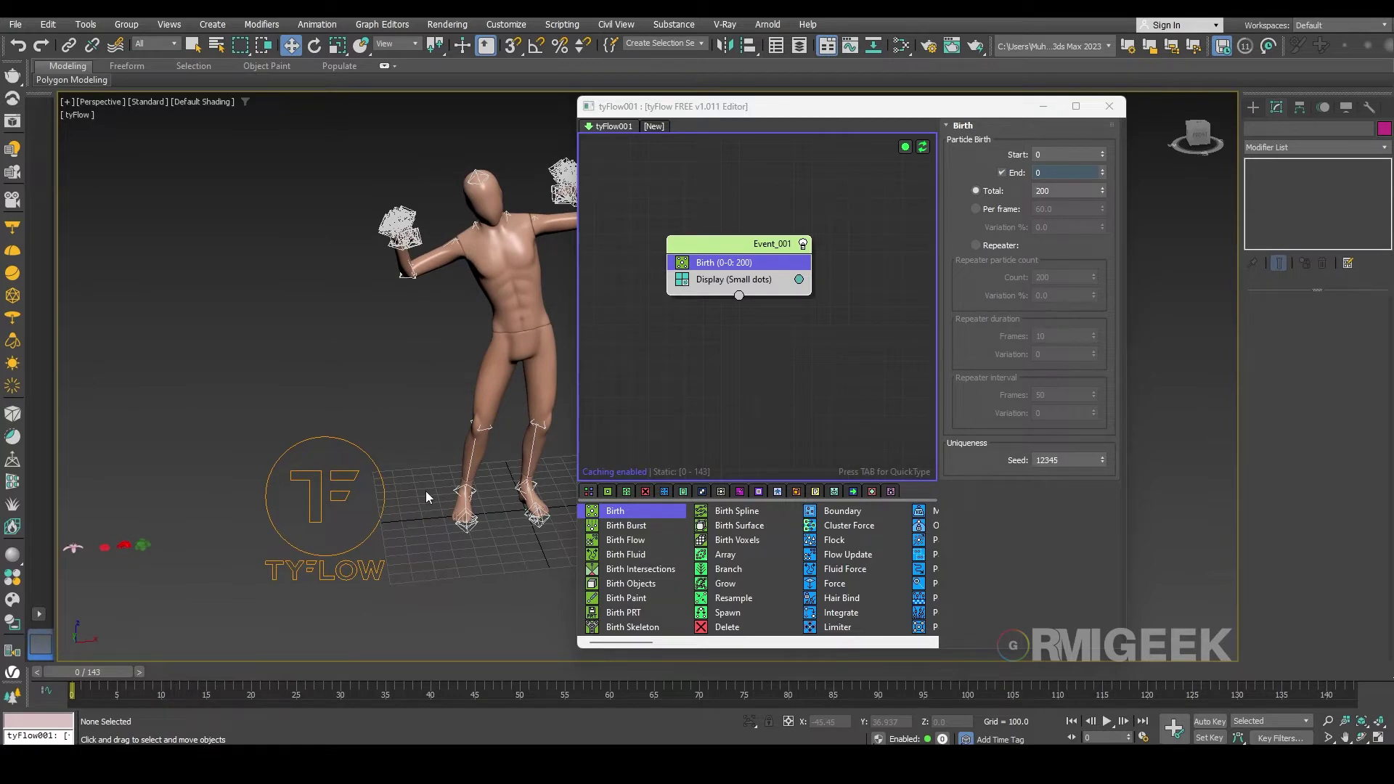
middle_drag(316, 399, 330, 398)
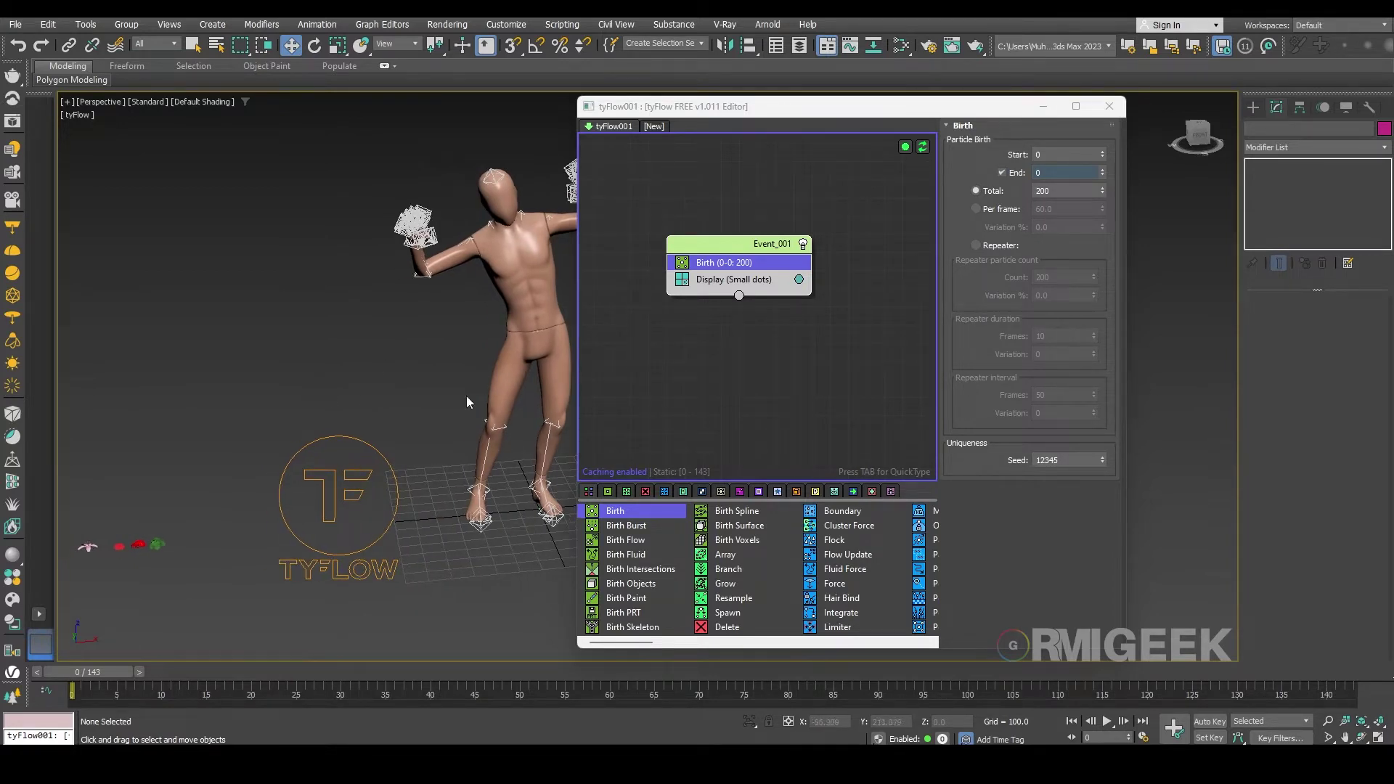
click(603, 404)
scroll(653, 555, down, 1)
scroll(668, 541, down, 3)
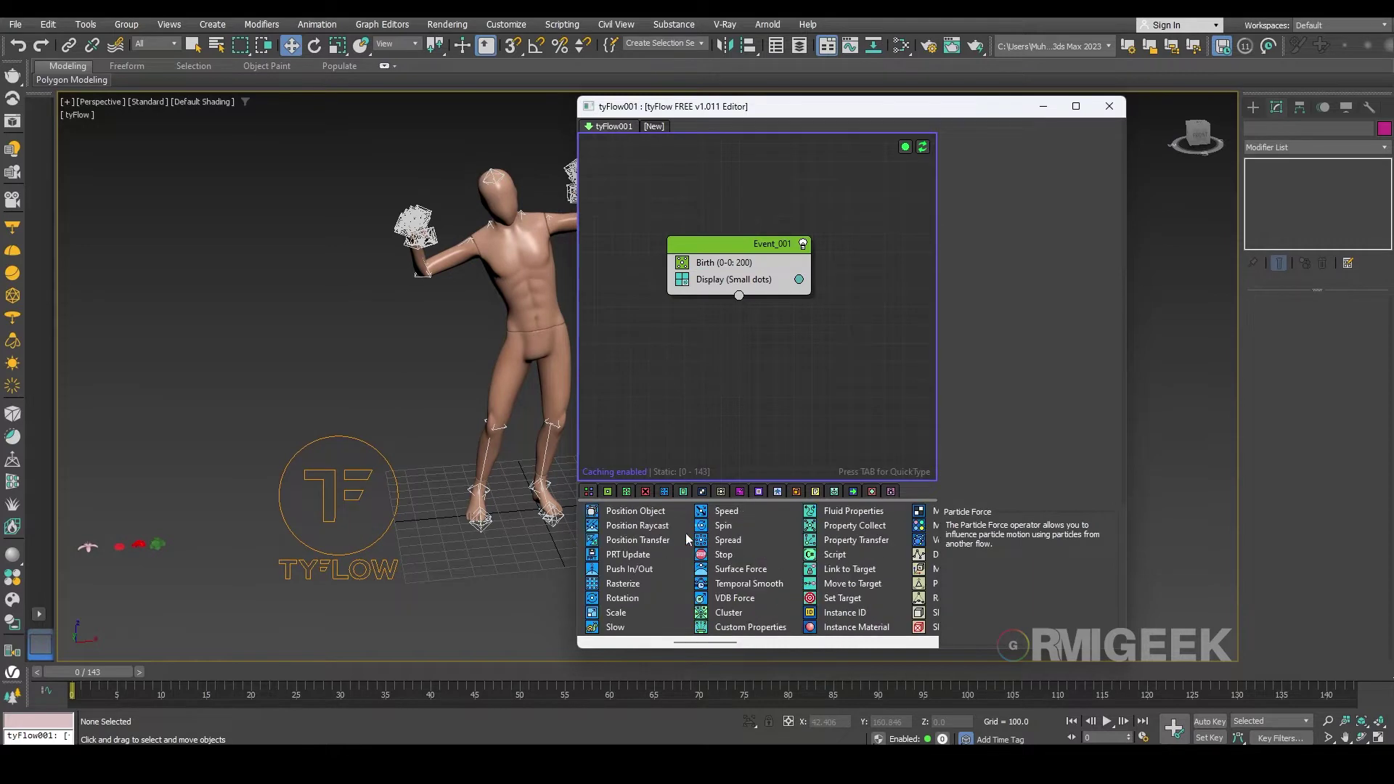
drag(646, 508, 776, 299)
click(1000, 333)
click(509, 436)
Set the Display operator's mode to Geometry.
click(758, 292)
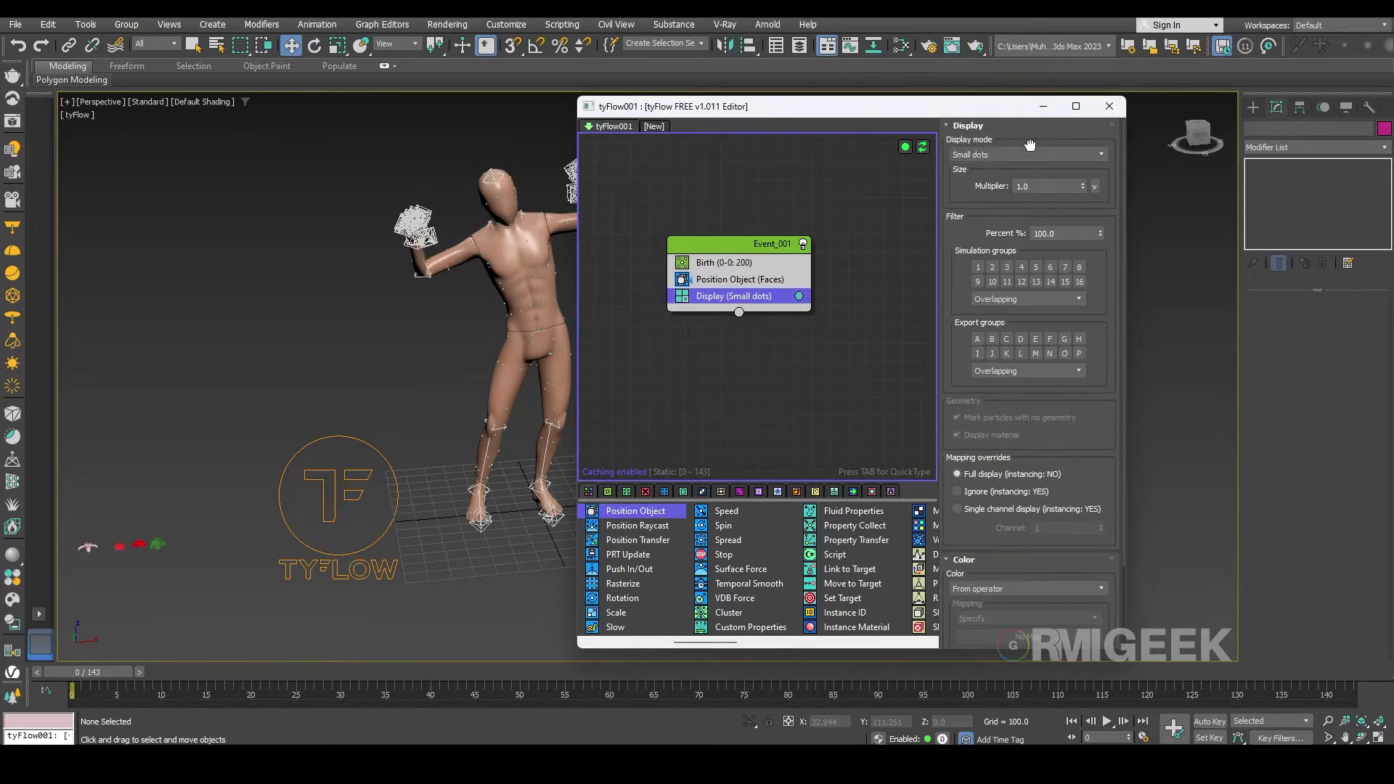
click(977, 155)
click(977, 247)
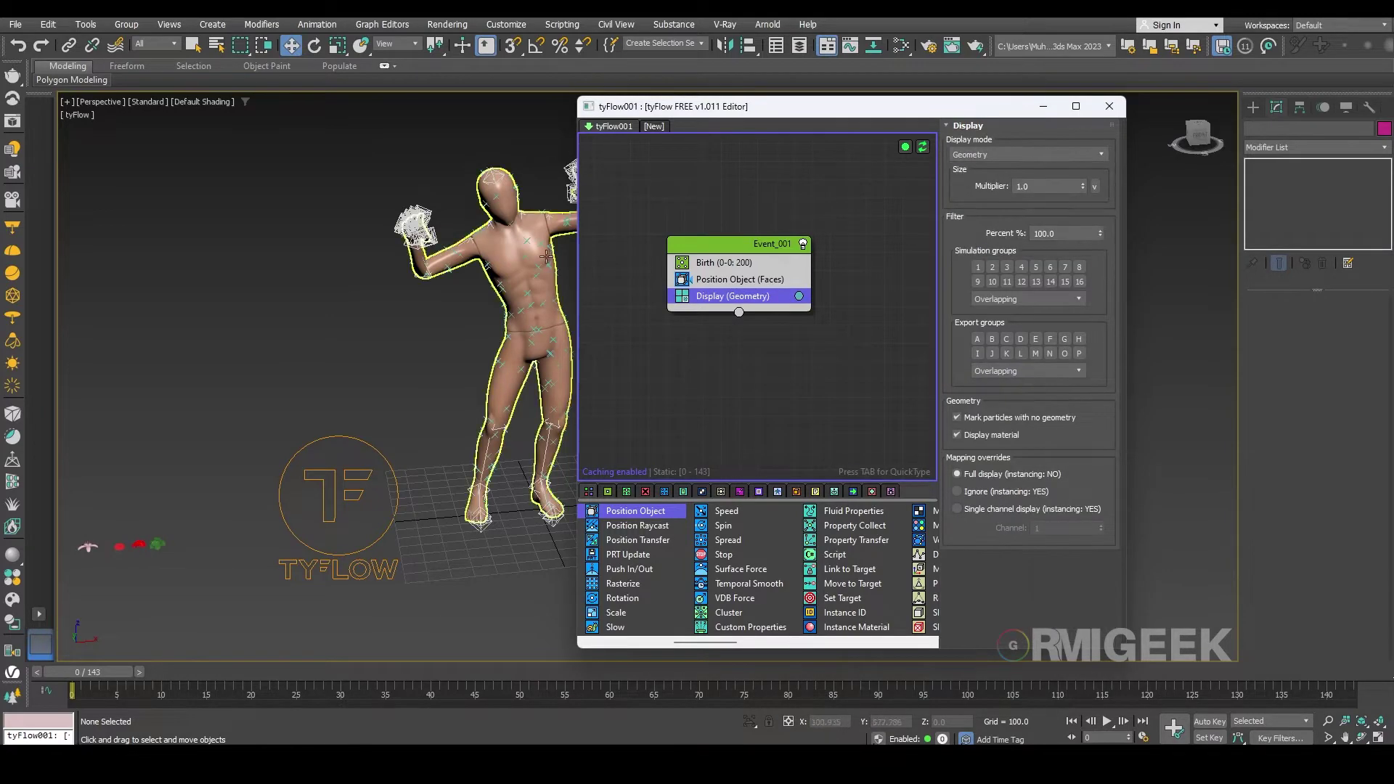
scroll(412, 438, up, 4)
scroll(412, 437, down, 2)
scroll(407, 430, down, 3)
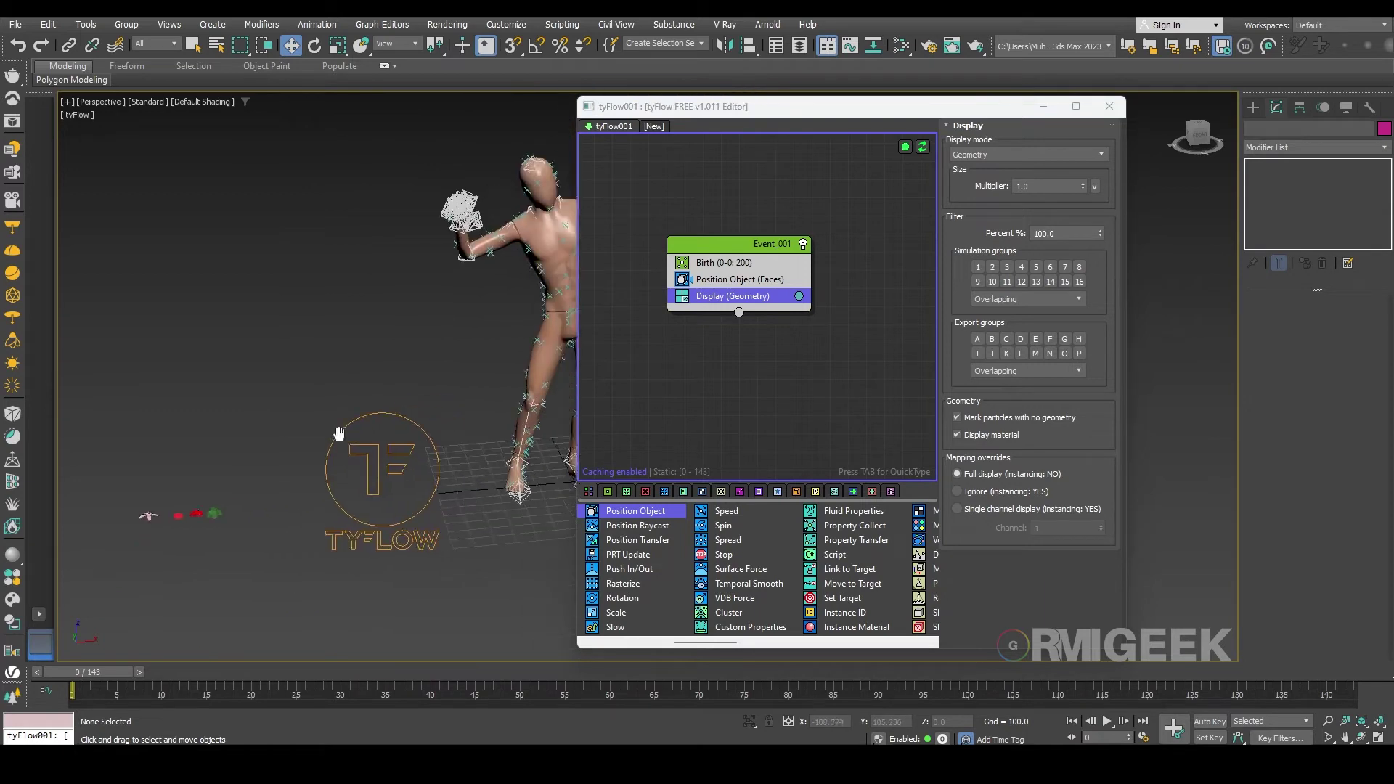
Add a Shape operator after Position Object and load the four flower and plant objects into its shape list.
scroll(647, 563, down, 1)
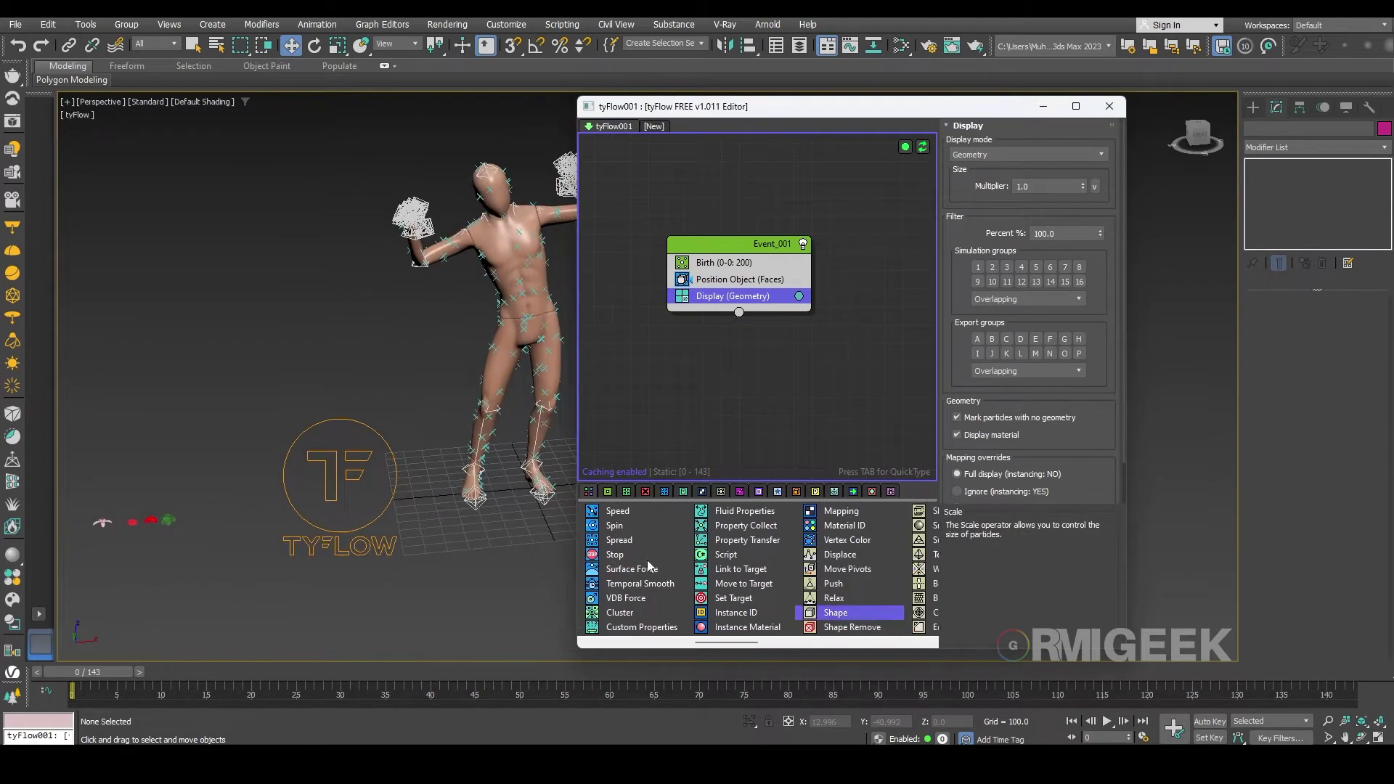
drag(857, 615, 722, 283)
middle_drag(345, 521, 437, 511)
drag(287, 565, 175, 481)
click(998, 389)
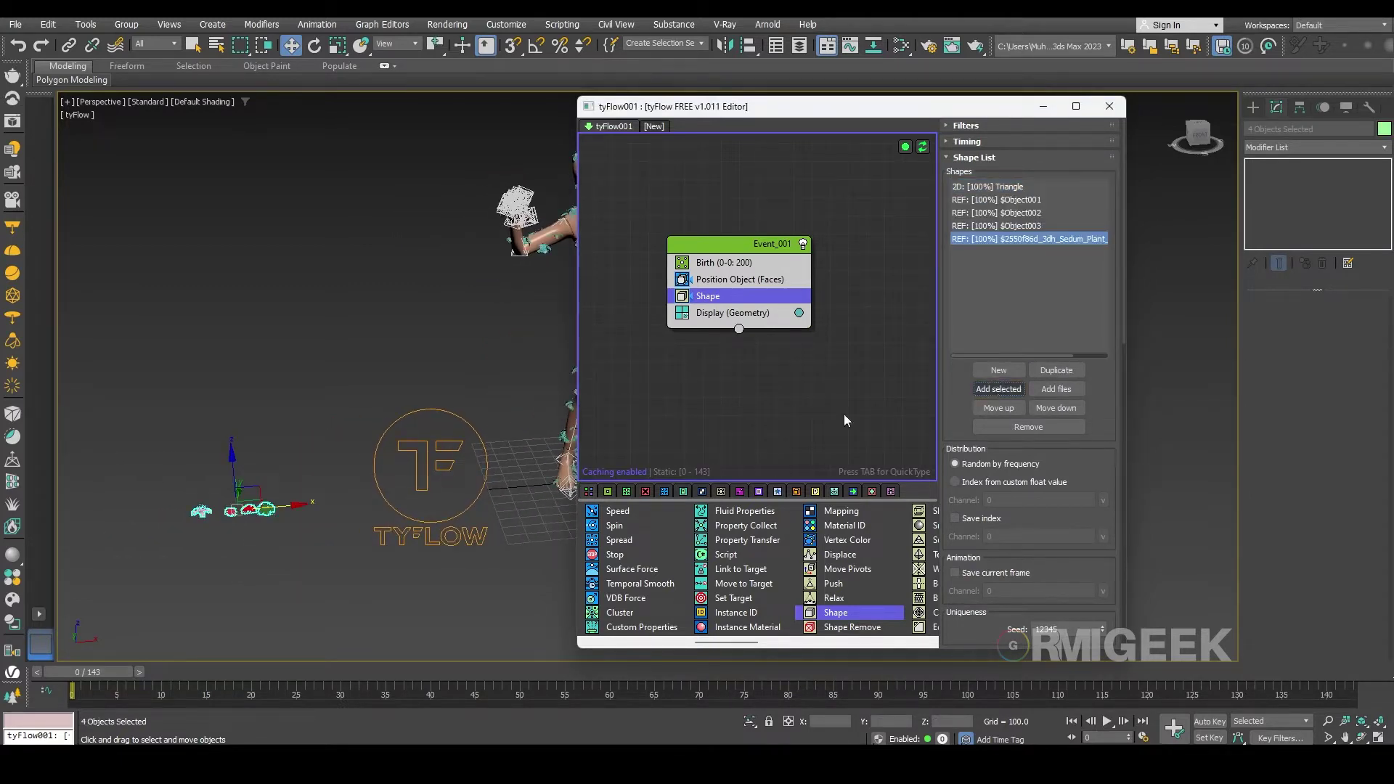
Examine how the scattered flowers sit and are oriented on the character's torso, waist and arms.
middle_drag(359, 462, 255, 476)
click(374, 370)
scroll(512, 263, up, 4)
middle_drag(512, 262, 476, 343)
scroll(426, 404, up, 2)
middle_drag(426, 405, 311, 415)
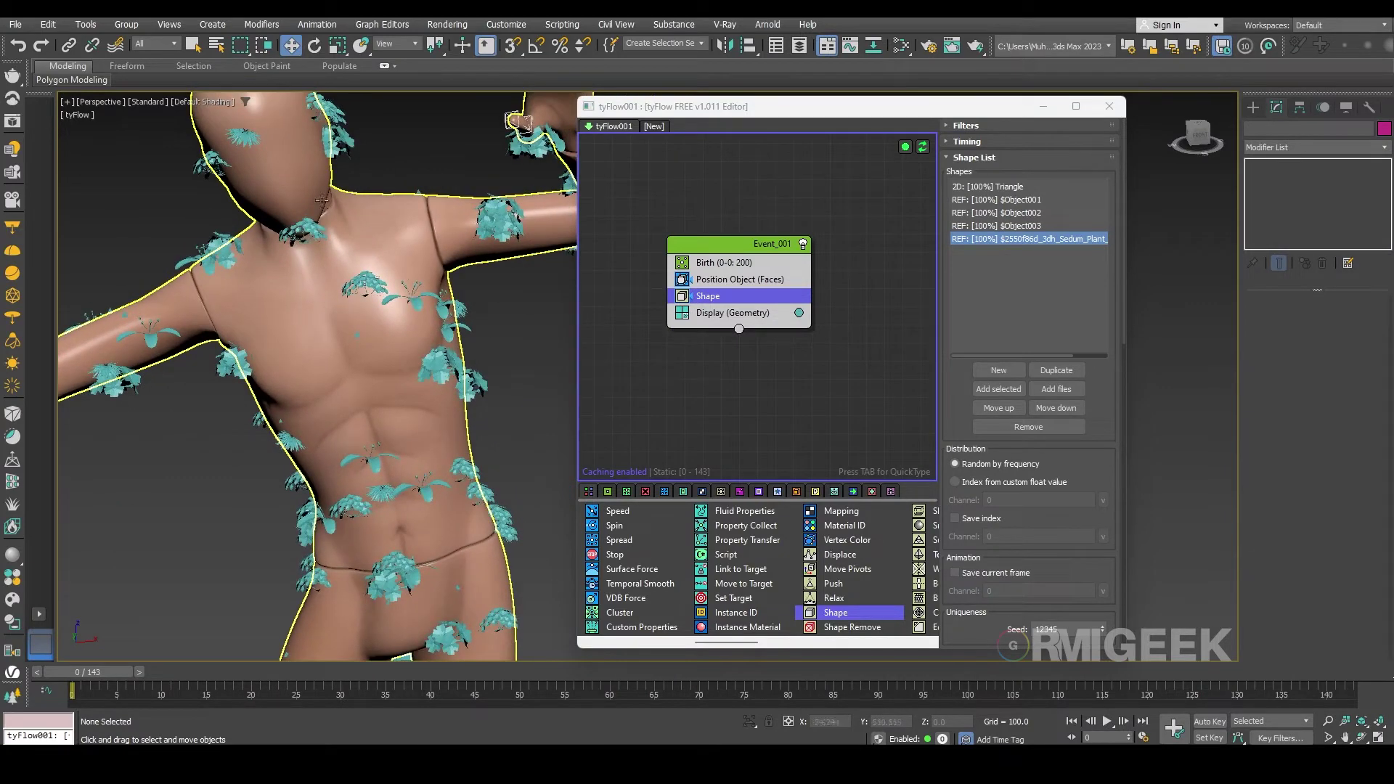
middle_drag(290, 238, 286, 317)
alt+middle_drag(413, 268, 465, 430)
scroll(466, 459, up, 2)
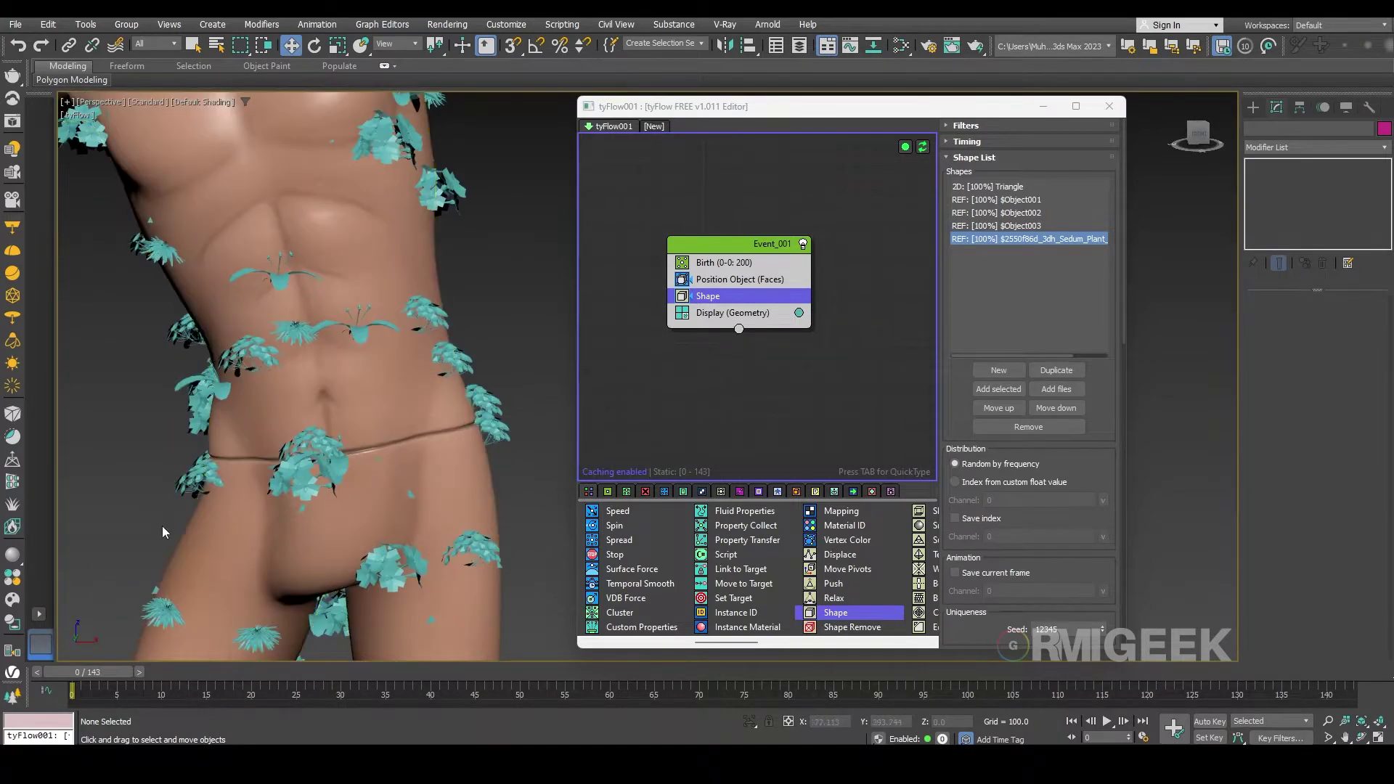
scroll(384, 476, up, 4)
middle_drag(386, 492, 190, 587)
middle_drag(305, 241, 394, 546)
scroll(421, 282, up, 4)
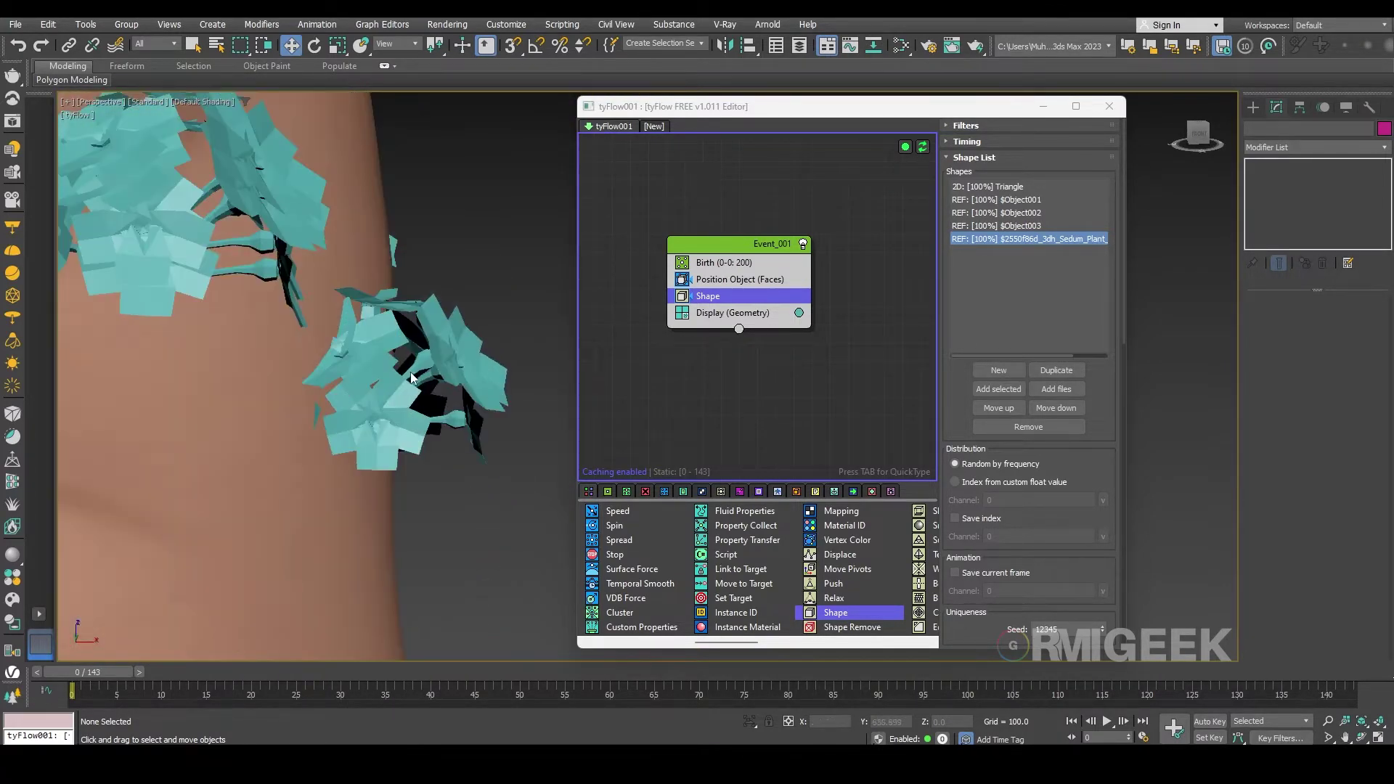
scroll(408, 375, down, 6)
middle_drag(392, 283, 383, 406)
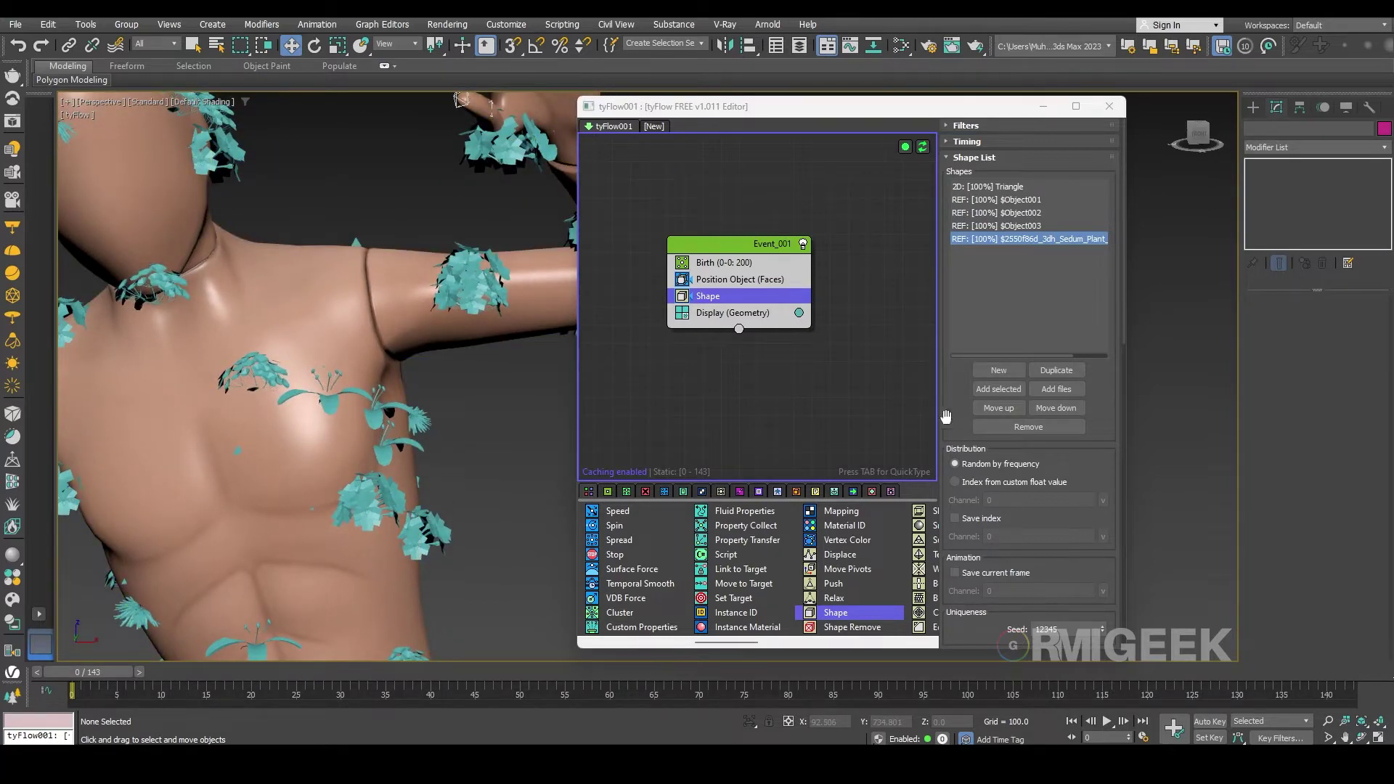
Enable Align to surface in the Position Object operator and look through its density and motion settings.
click(730, 281)
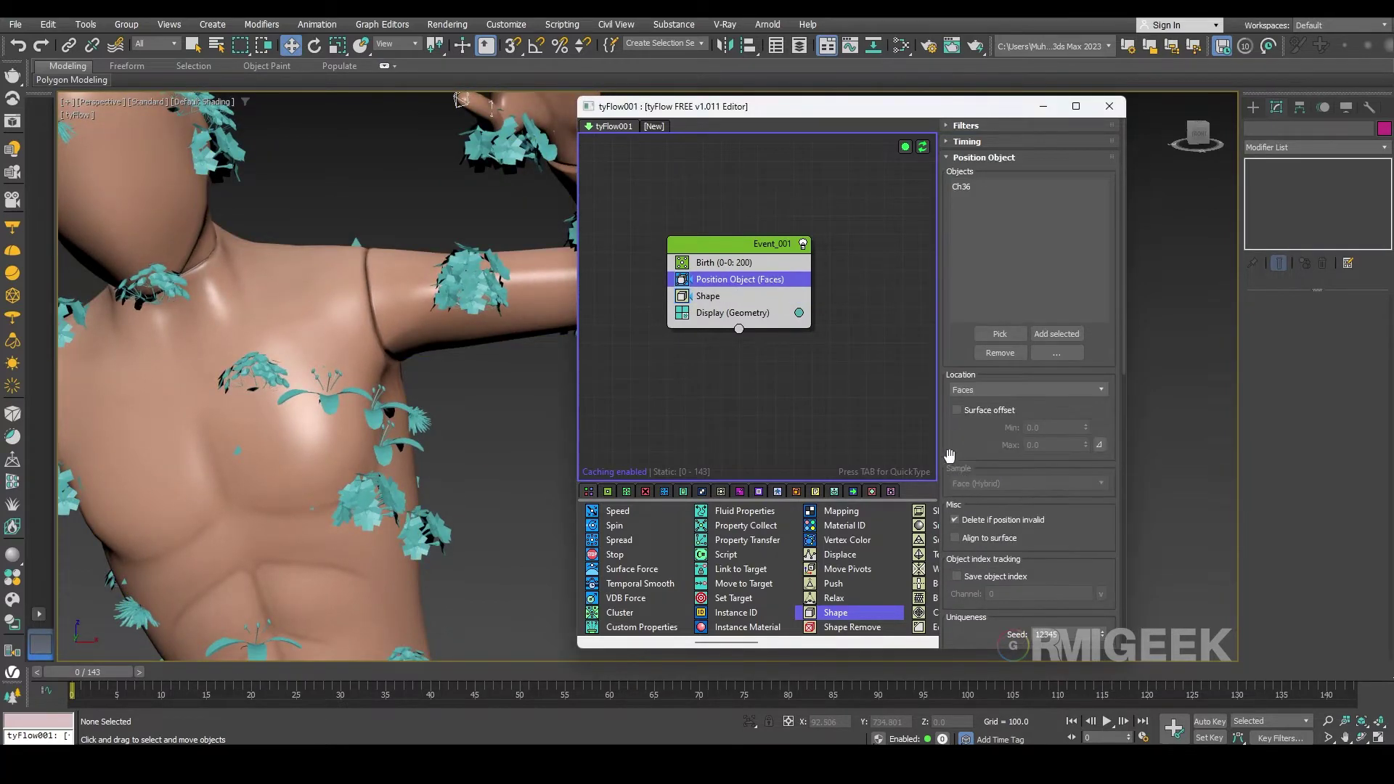
scroll(1002, 469, down, 4)
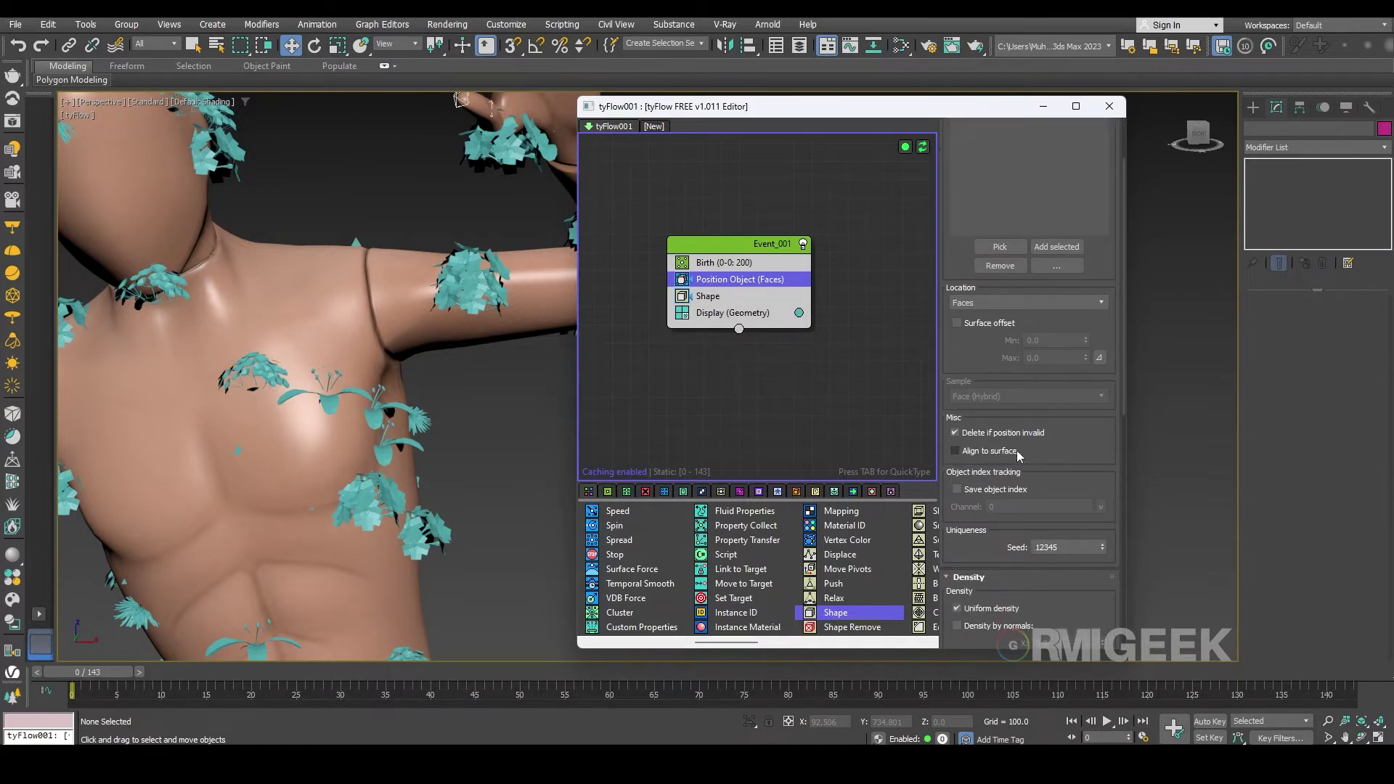
click(956, 451)
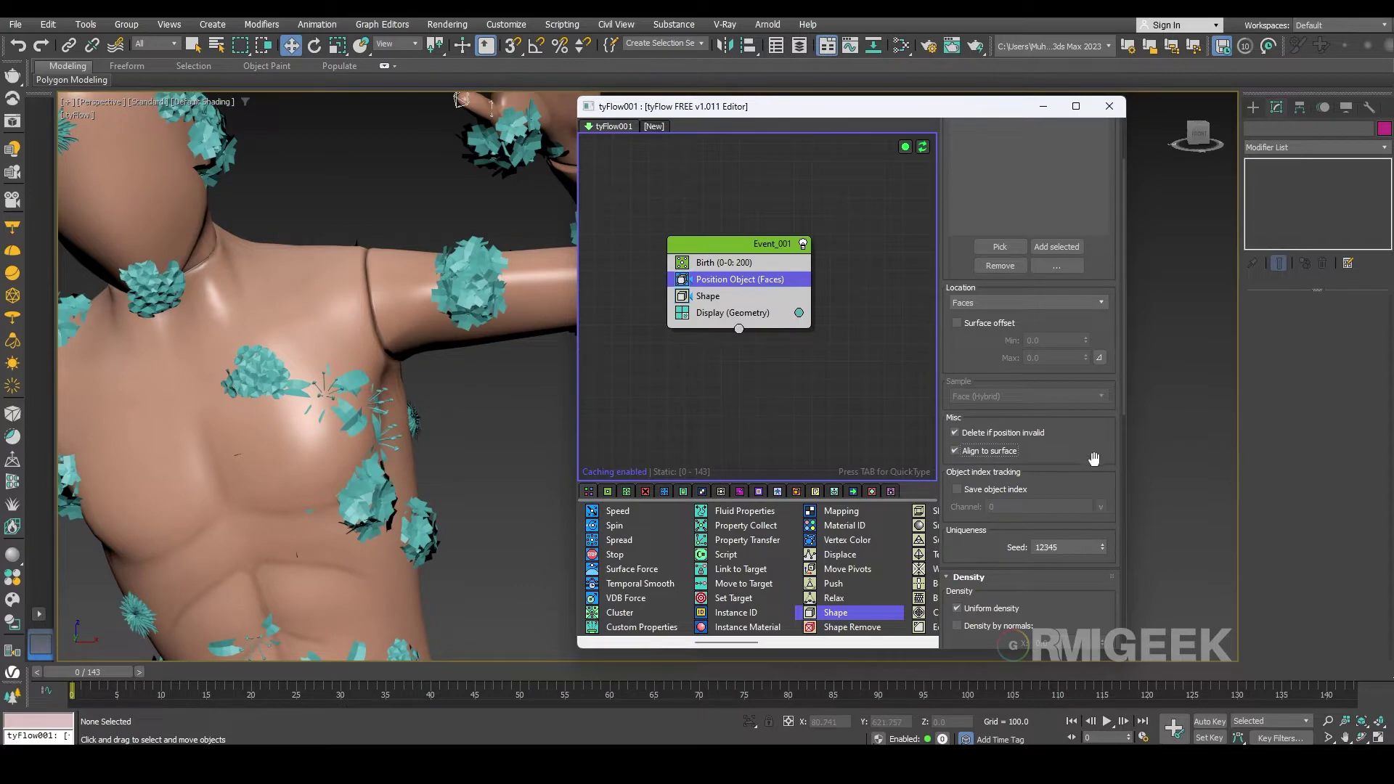
scroll(1047, 351, down, 10)
drag(959, 508, 969, 207)
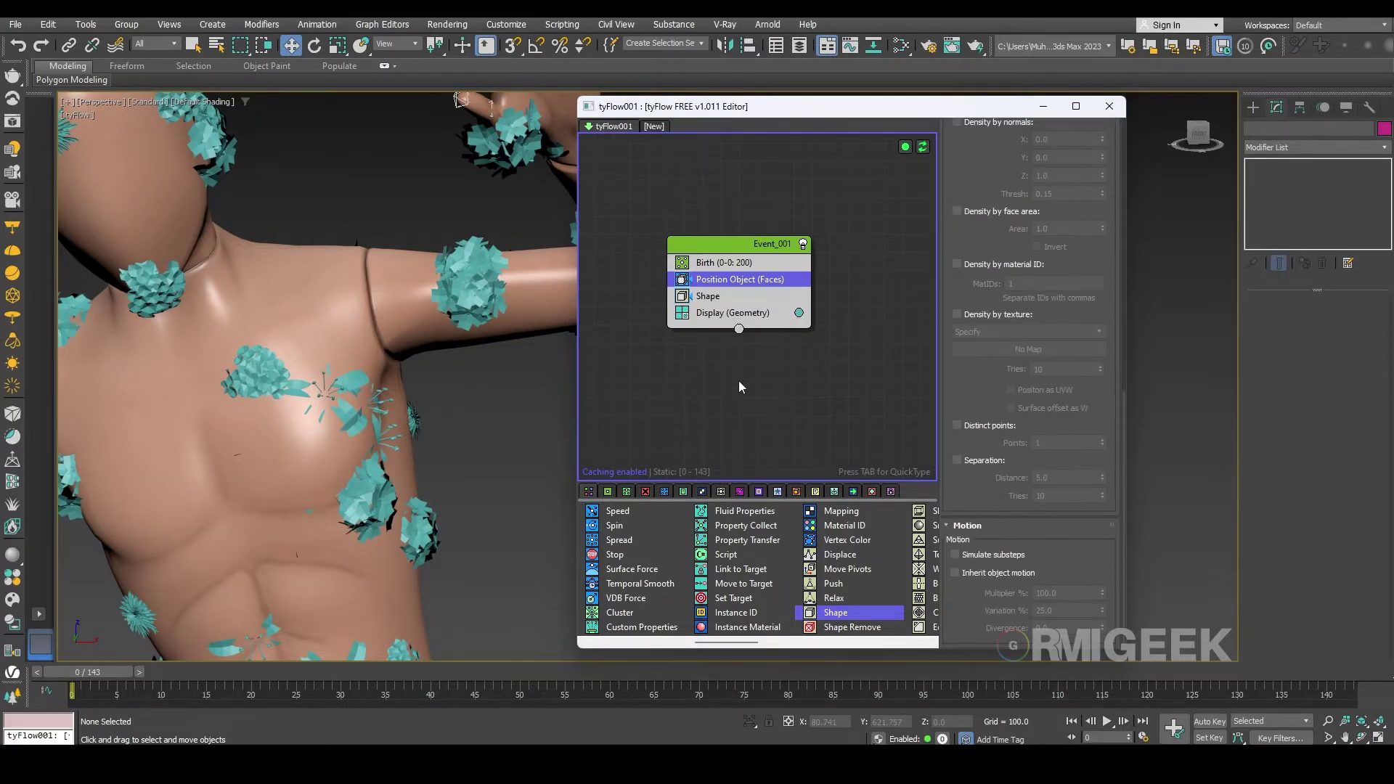
Set the Birth operator's total to 500 particles.
click(726, 262)
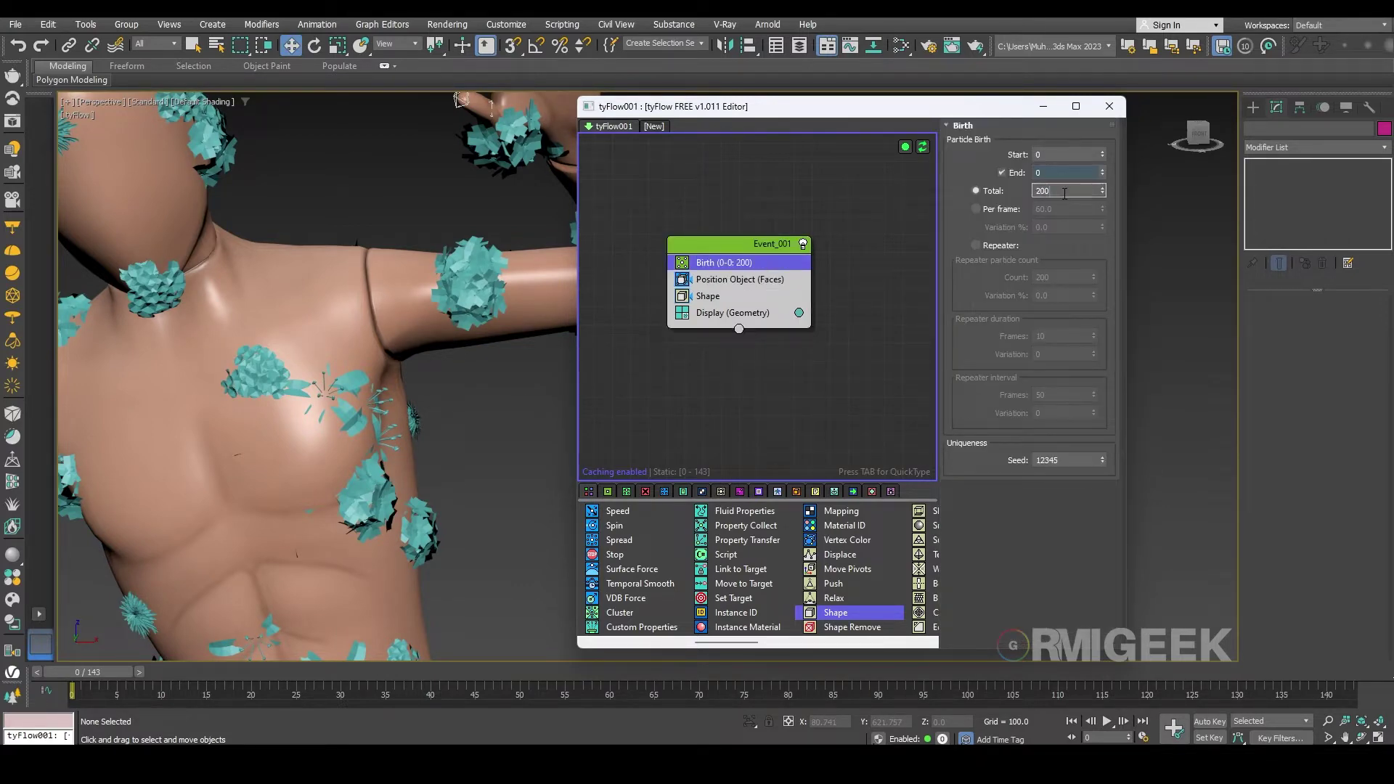
text(500)
key(Return)
scroll(333, 421, down, 4)
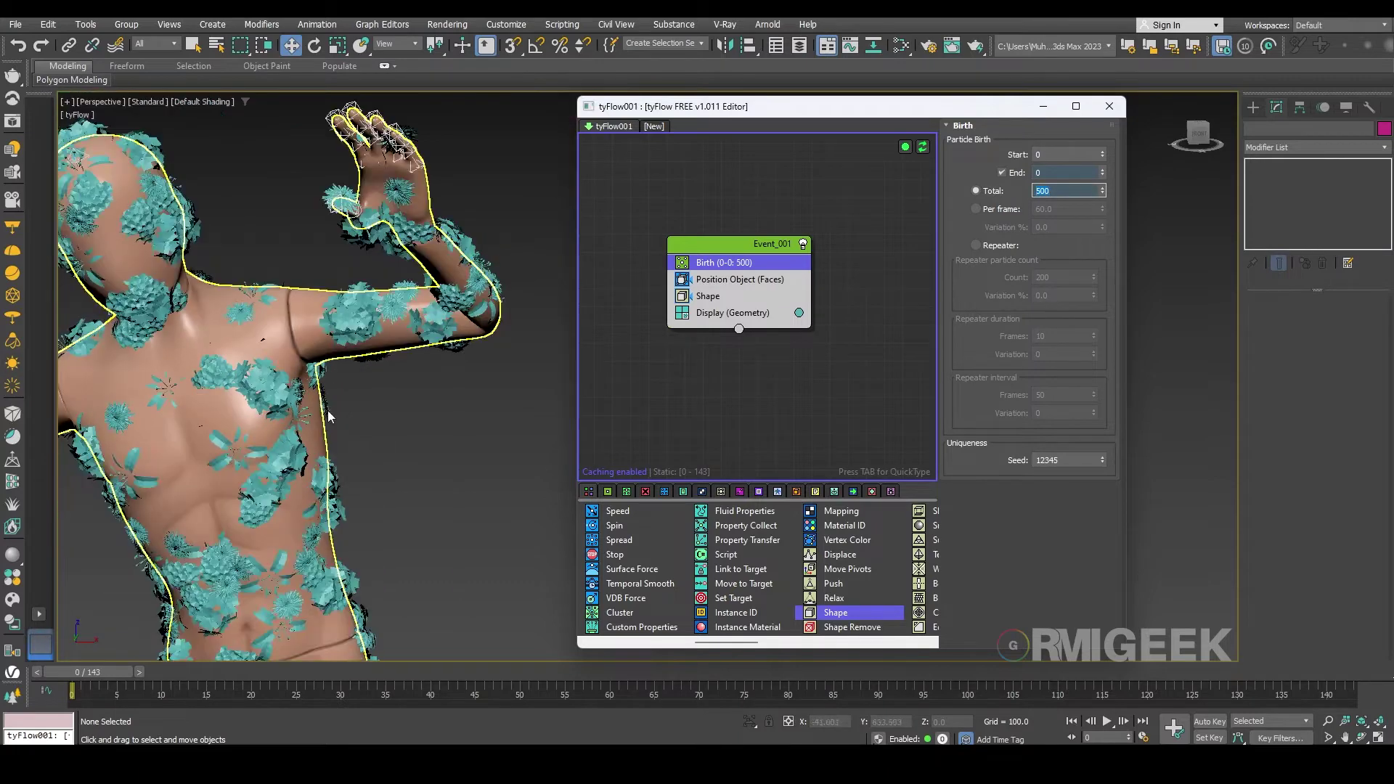
middle_drag(406, 428, 492, 328)
scroll(492, 328, down, 6)
Show edged faces in the viewport and hide the character mesh so only the flowers and bones remain.
key(F4)
scroll(472, 351, up, 3)
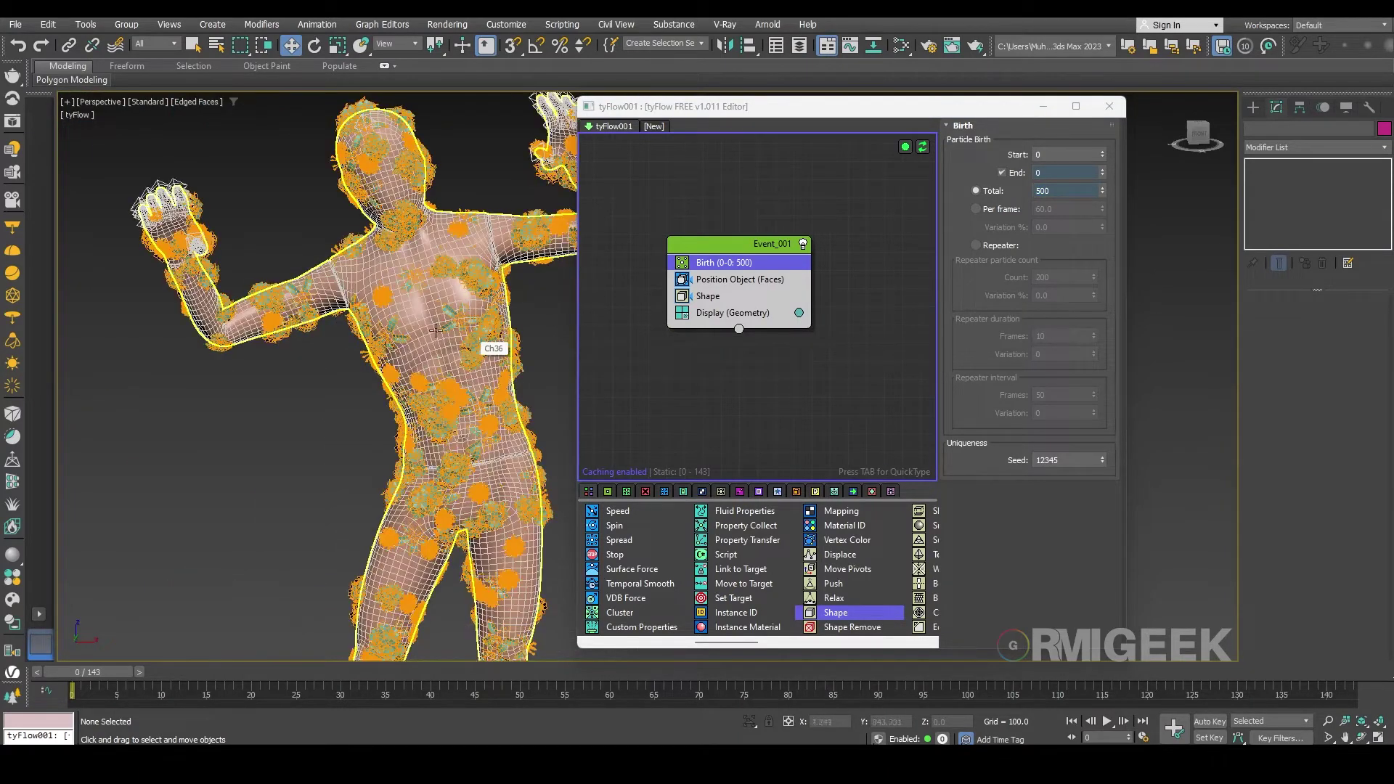
click(482, 361)
right_click(439, 294)
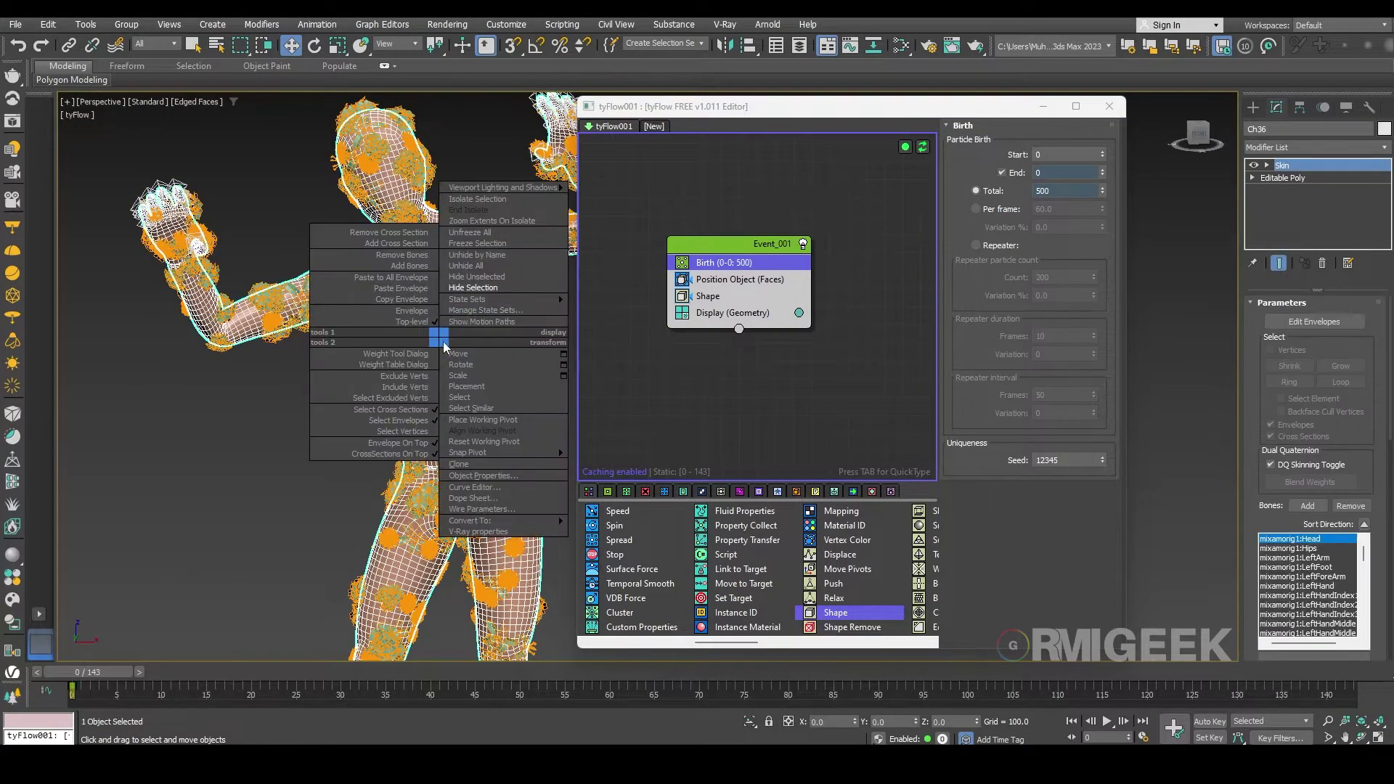
click(520, 294)
scroll(528, 421, down, 3)
middle_drag(528, 421, 455, 421)
scroll(456, 421, up, 3)
Open the Position Object settings and turn off edged faces to inspect the flower distribution in plain shading.
click(761, 279)
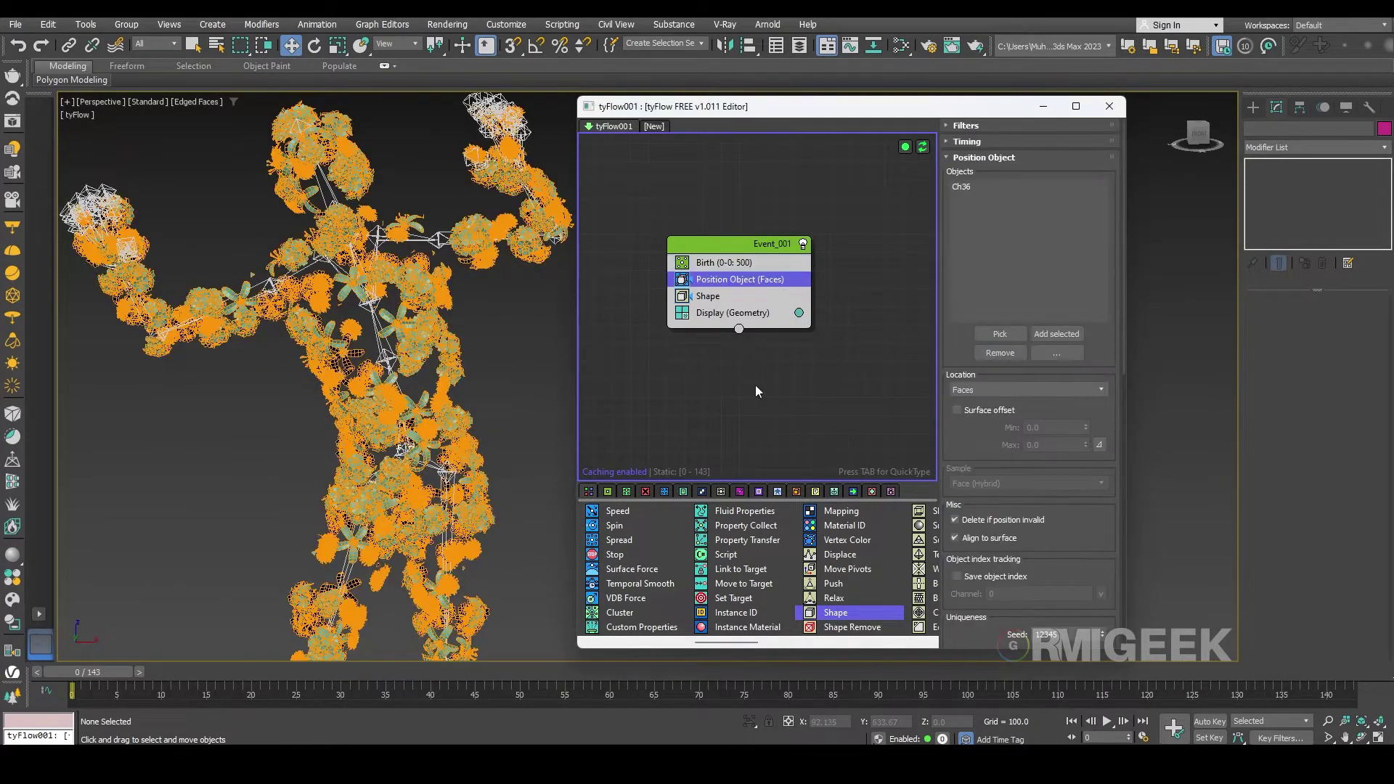
scroll(468, 294, up, 4)
middle_drag(468, 294, 492, 339)
key(F3)
key(F3)
key(F4)
scroll(340, 337, up, 4)
middle_drag(340, 337, 303, 409)
scroll(304, 408, down, 6)
scroll(307, 368, down, 2)
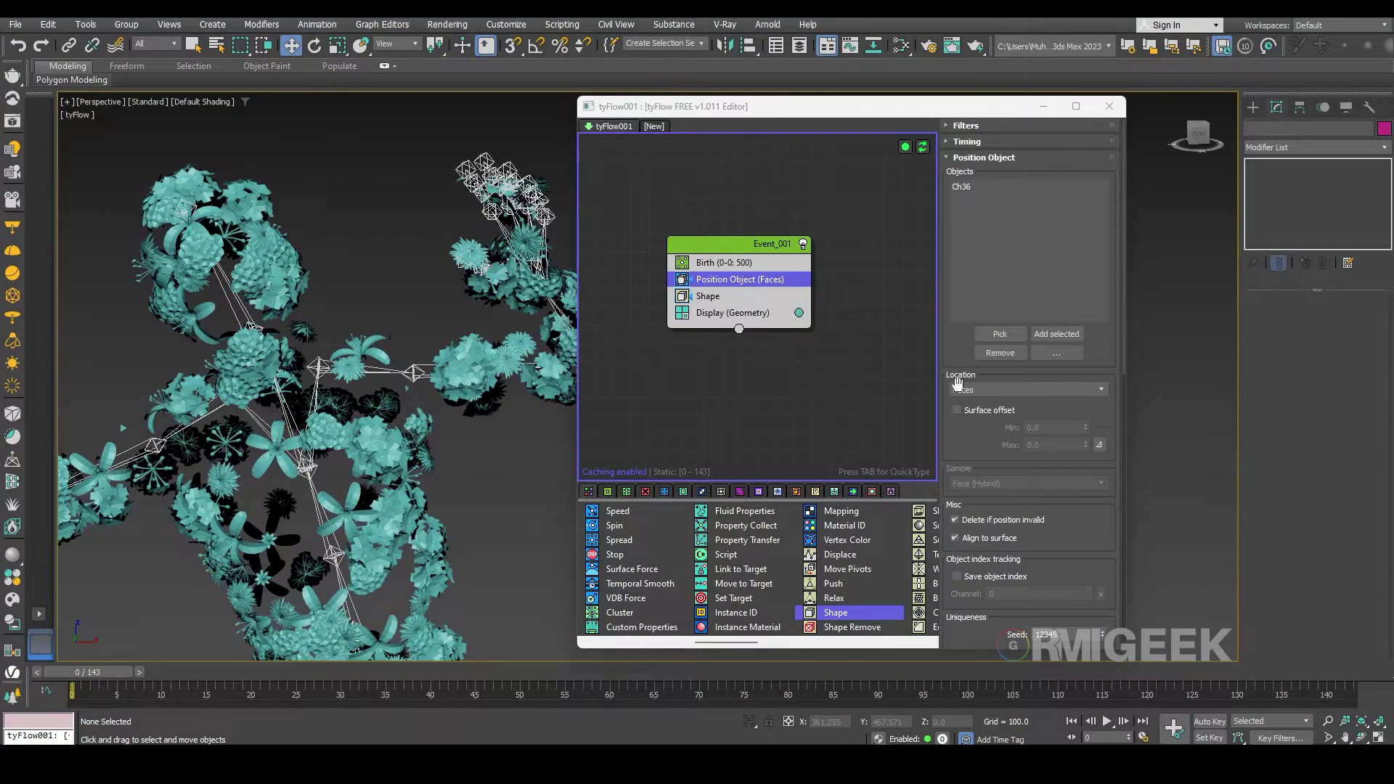
Enable Separation in the Position Object density settings and set its distance to 3.0.
scroll(967, 434, down, 5)
drag(967, 487, 964, 213)
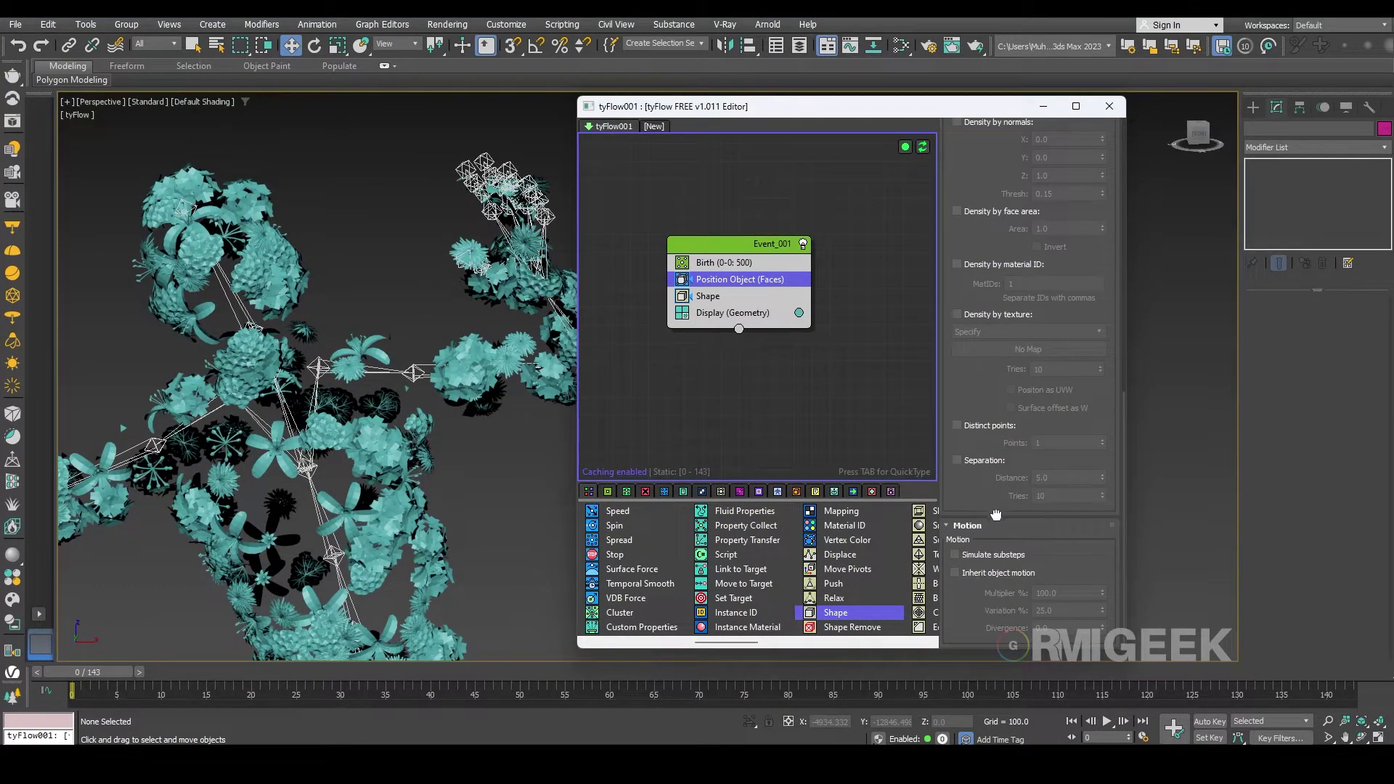
scroll(967, 504, up, 1)
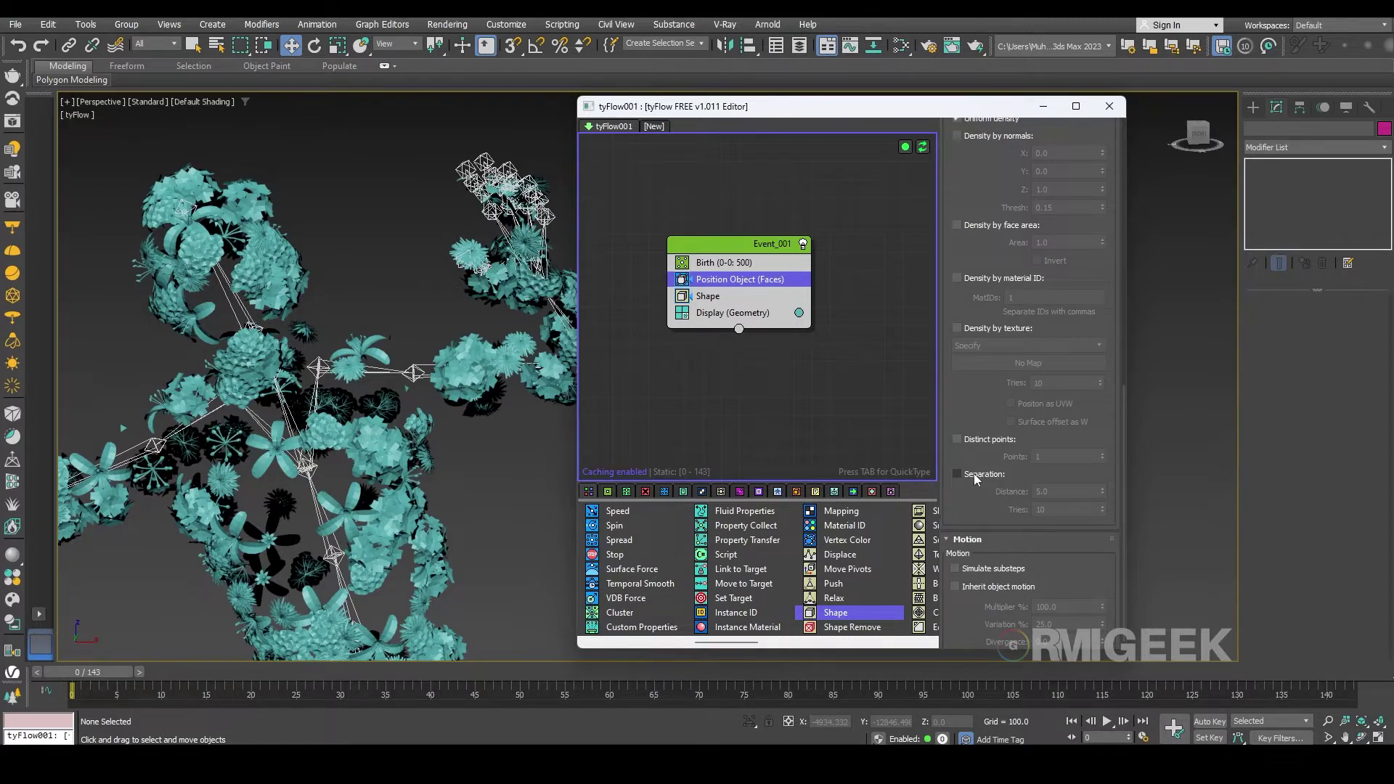
click(978, 477)
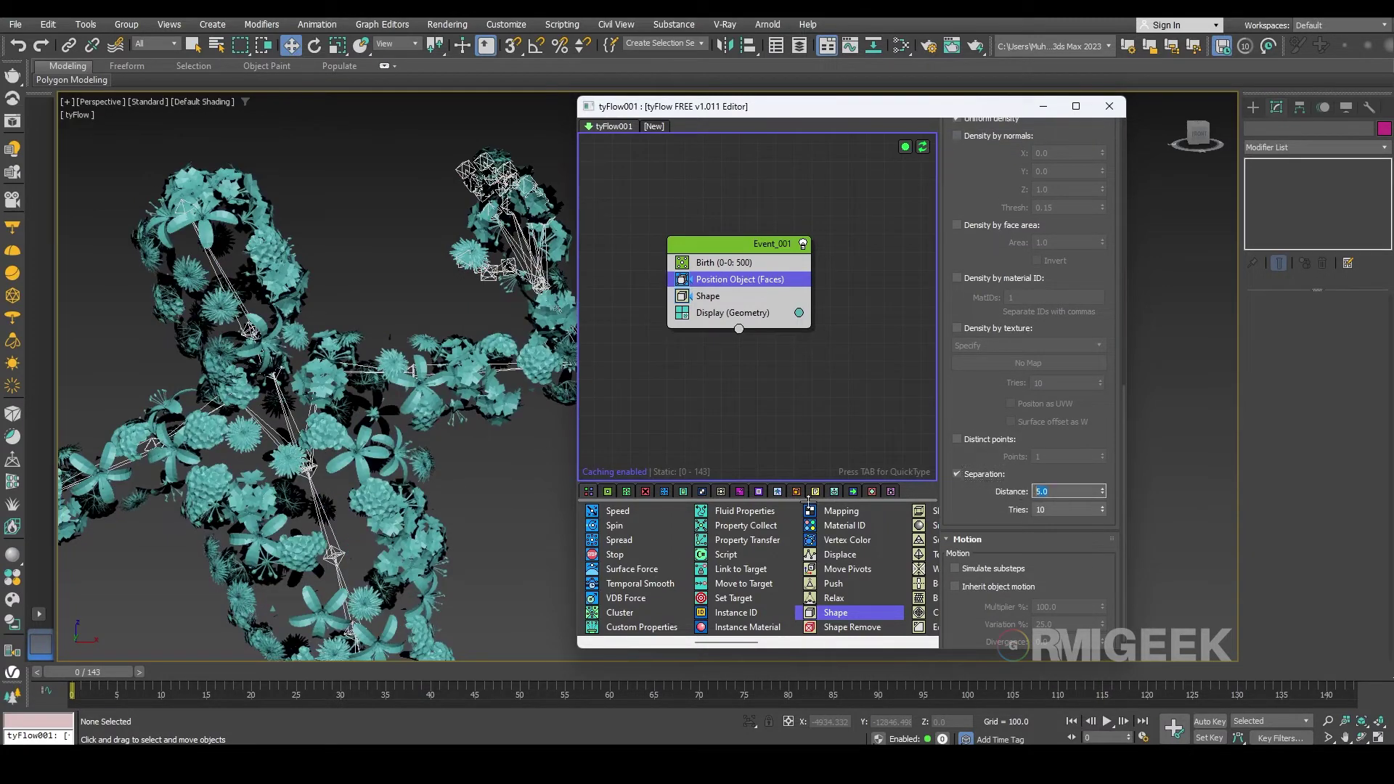
text(2)
key(Return)
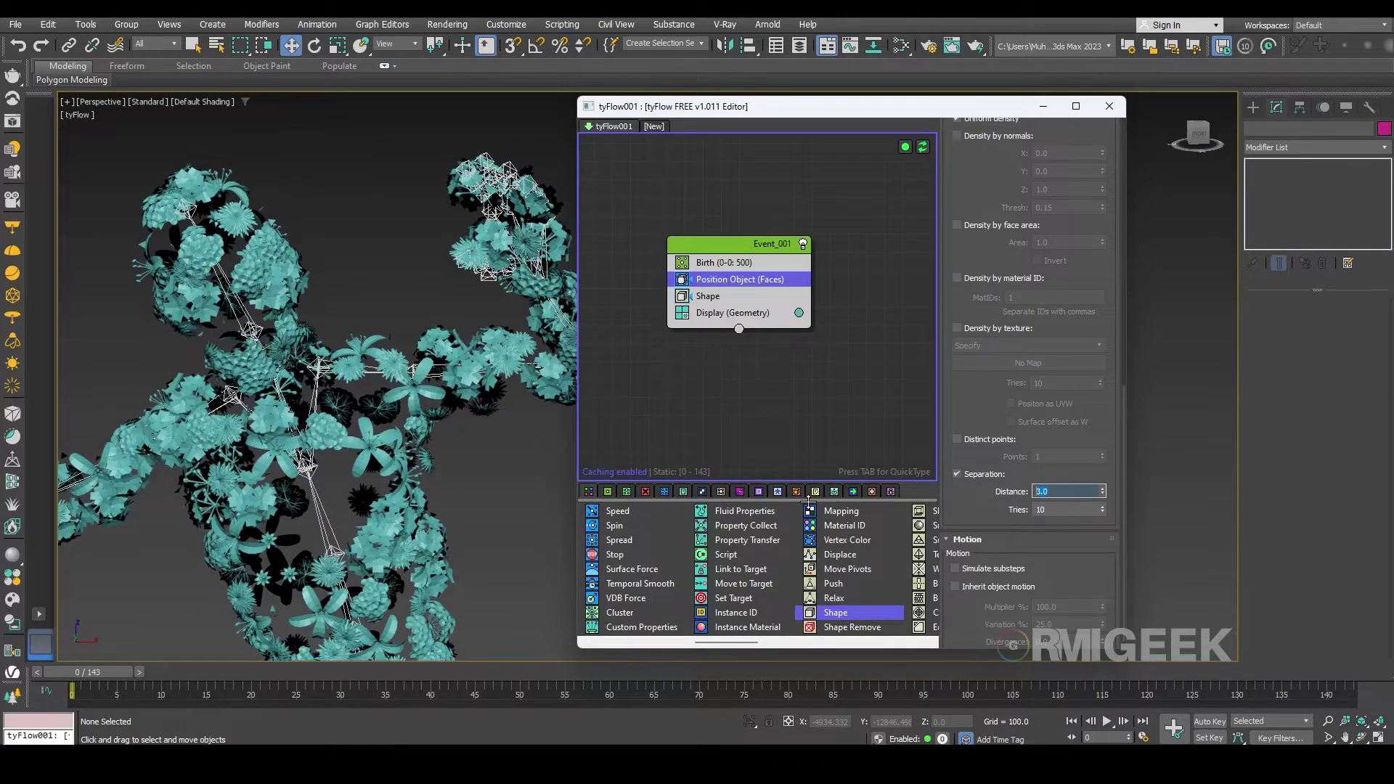
Select all the character's bone helpers in the viewport and hide them so only the flowers remain.
scroll(472, 363, down, 3)
middle_drag(436, 341, 494, 382)
scroll(494, 382, down, 2)
alt+middle_drag(507, 440, 468, 452)
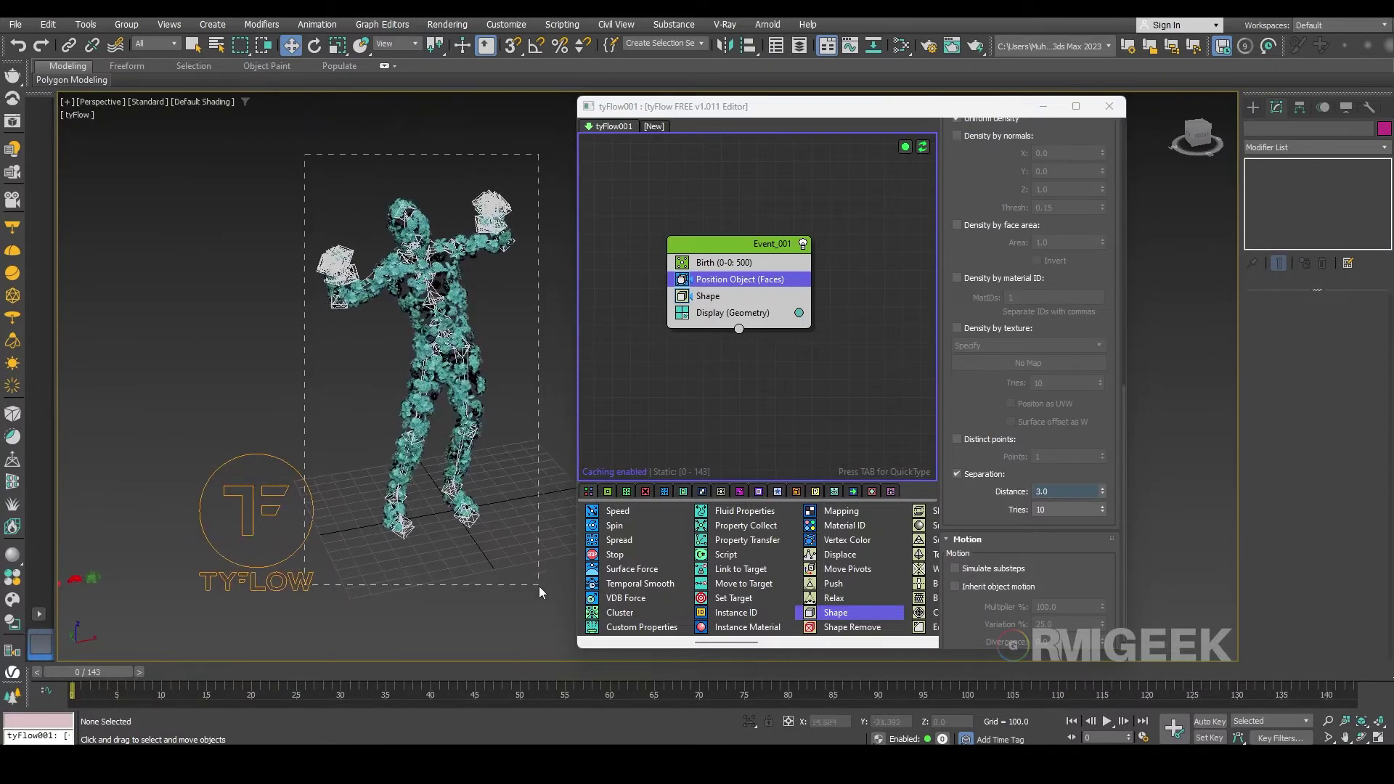
drag(533, 586, 535, 587)
right_click(587, 529)
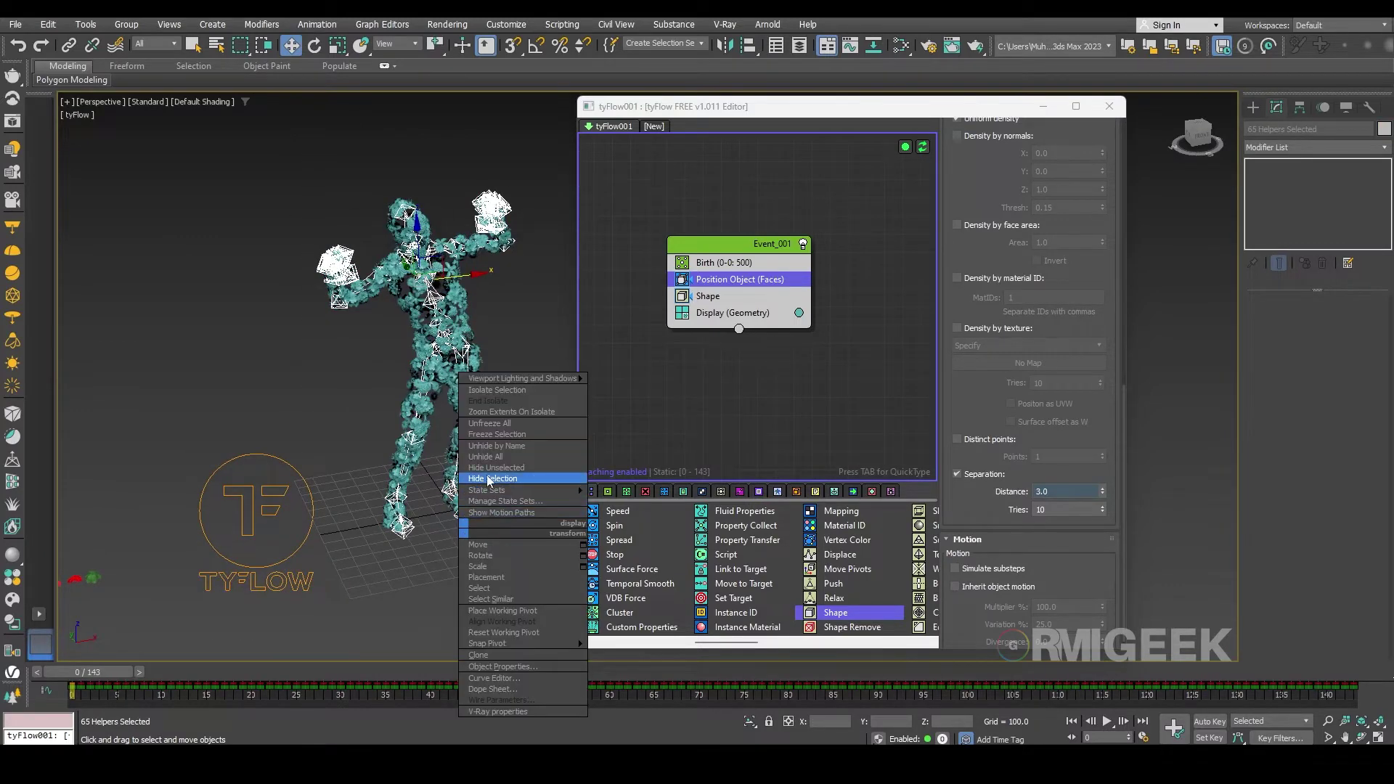
click(488, 481)
Examine how the flowers cover the character's body up close and open the Birth operator's settings.
scroll(462, 580, up, 10)
middle_drag(439, 384, 385, 282)
scroll(385, 278, up, 8)
scroll(385, 278, down, 9)
middle_drag(384, 466, 354, 201)
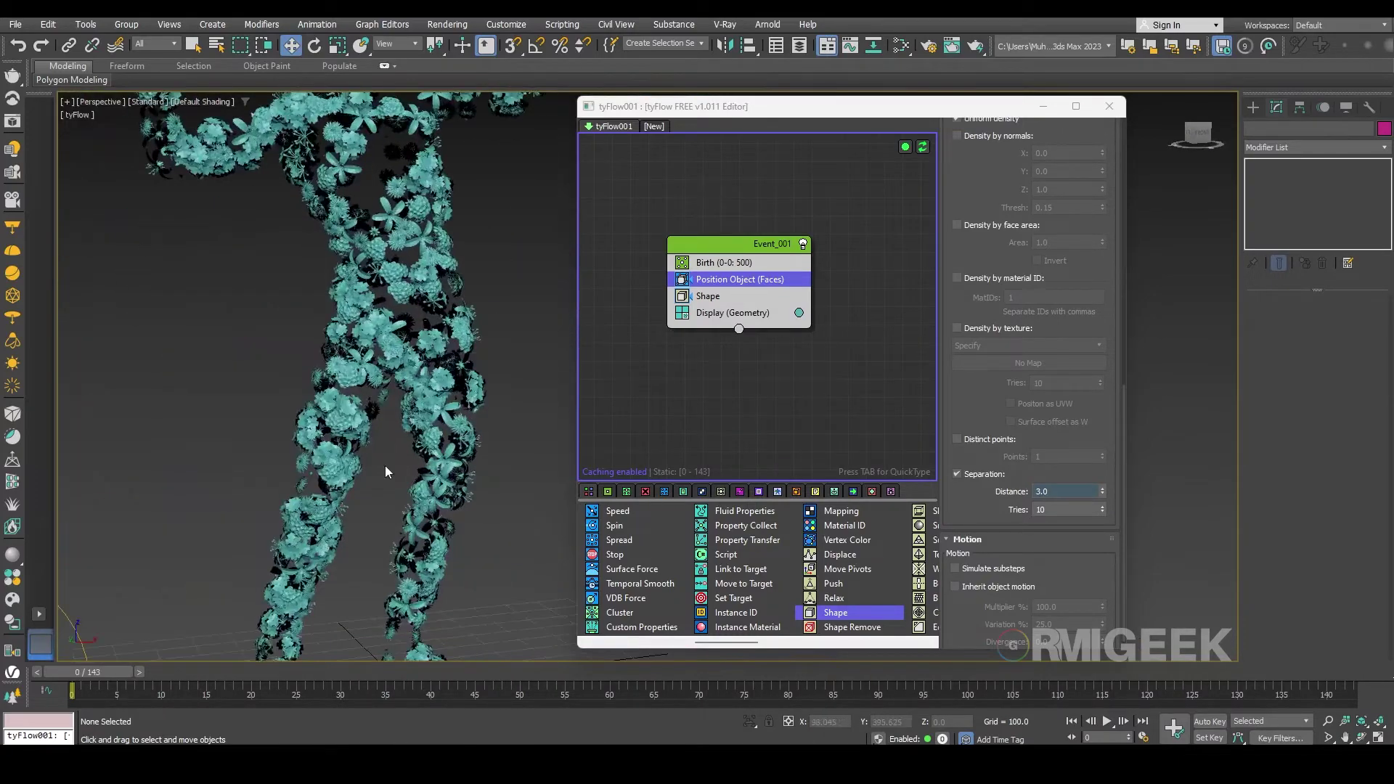
scroll(385, 471, down, 6)
click(760, 262)
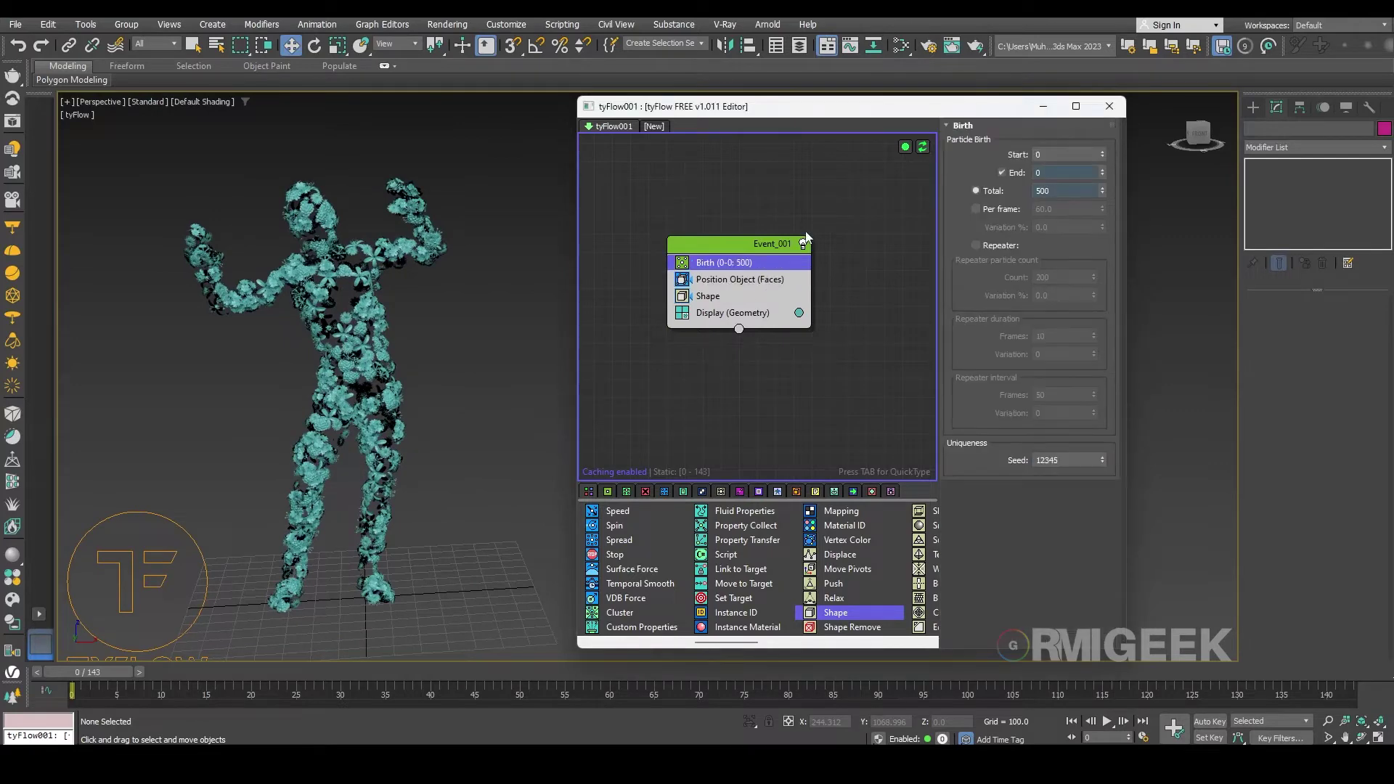
Hide the source flower objects lying on the ground beside the character and frame the flower figure in the view.
scroll(411, 573, down, 2)
middle_drag(411, 573, 499, 530)
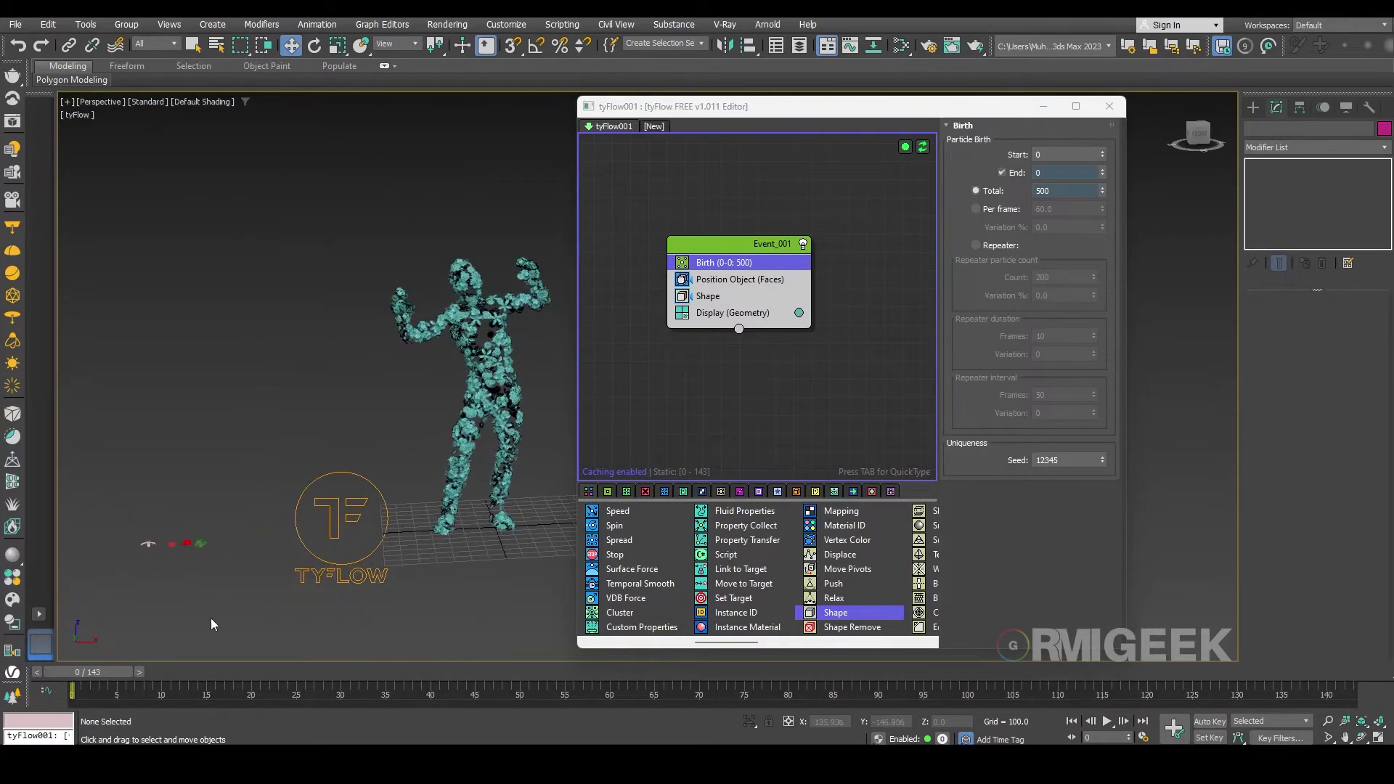
drag(69, 481, 69, 480)
right_click(172, 545)
click(247, 500)
key(z)
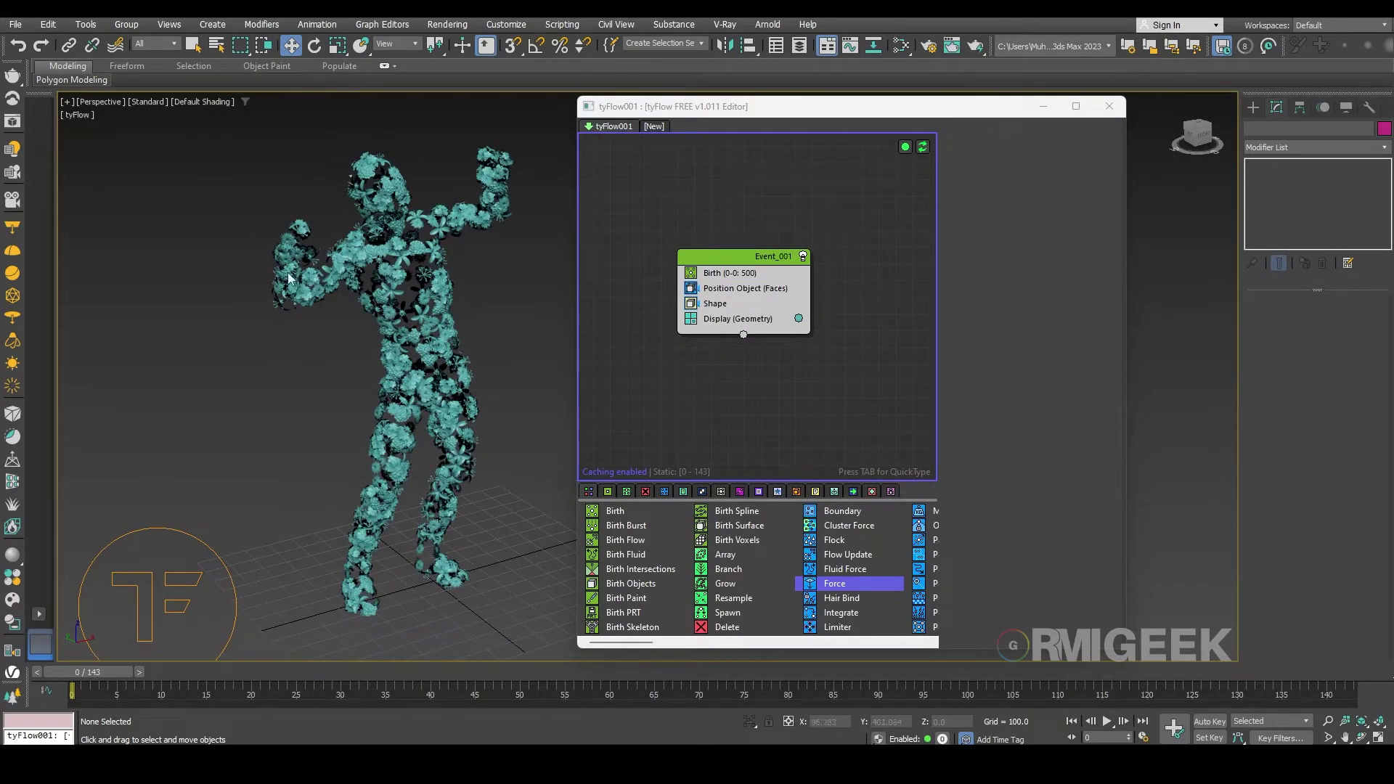
Scrub the timeline to check the flowers' motion and add a Send Out operator below Shape in Event_001.
drag(80, 687, 174, 674)
drag(708, 674, 8, 663)
middle_drag(843, 458, 817, 451)
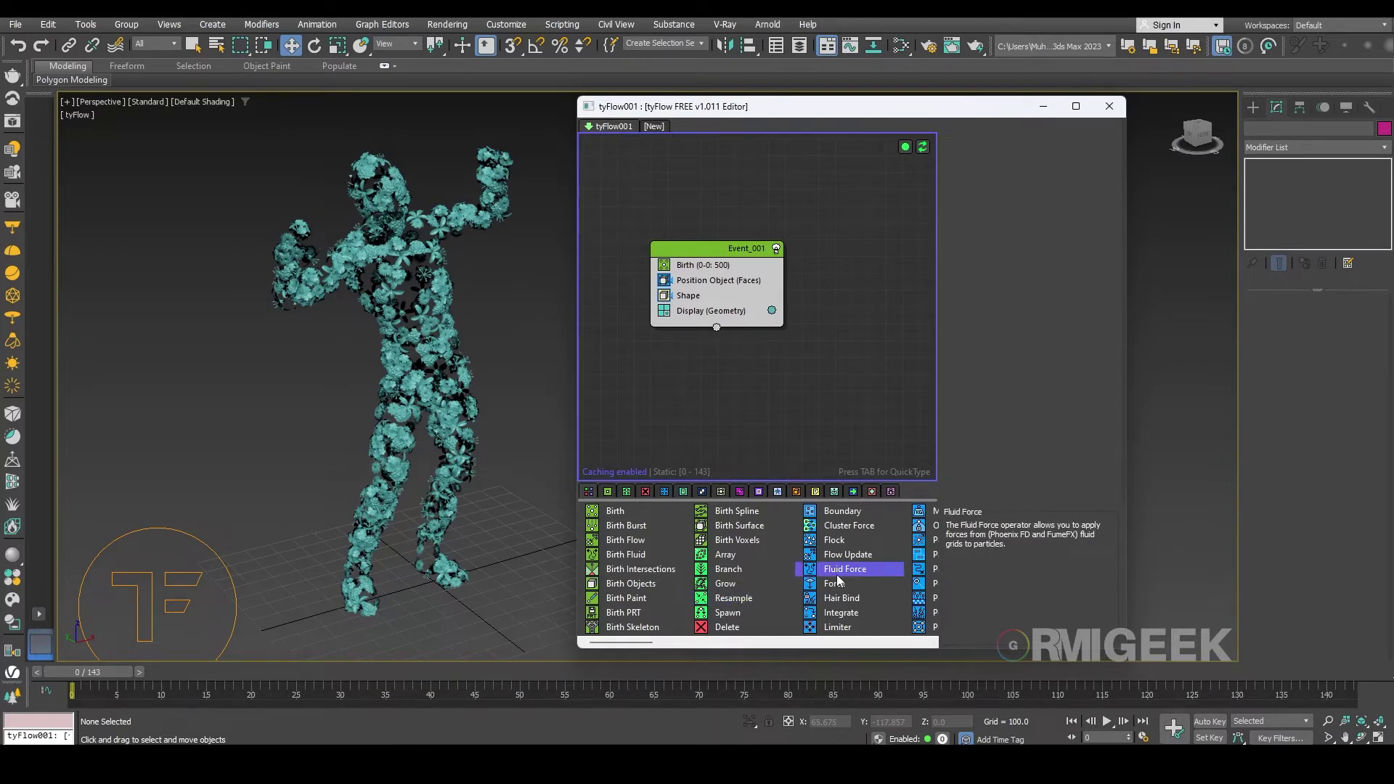
scroll(839, 581, down, 5)
drag(860, 615, 851, 608)
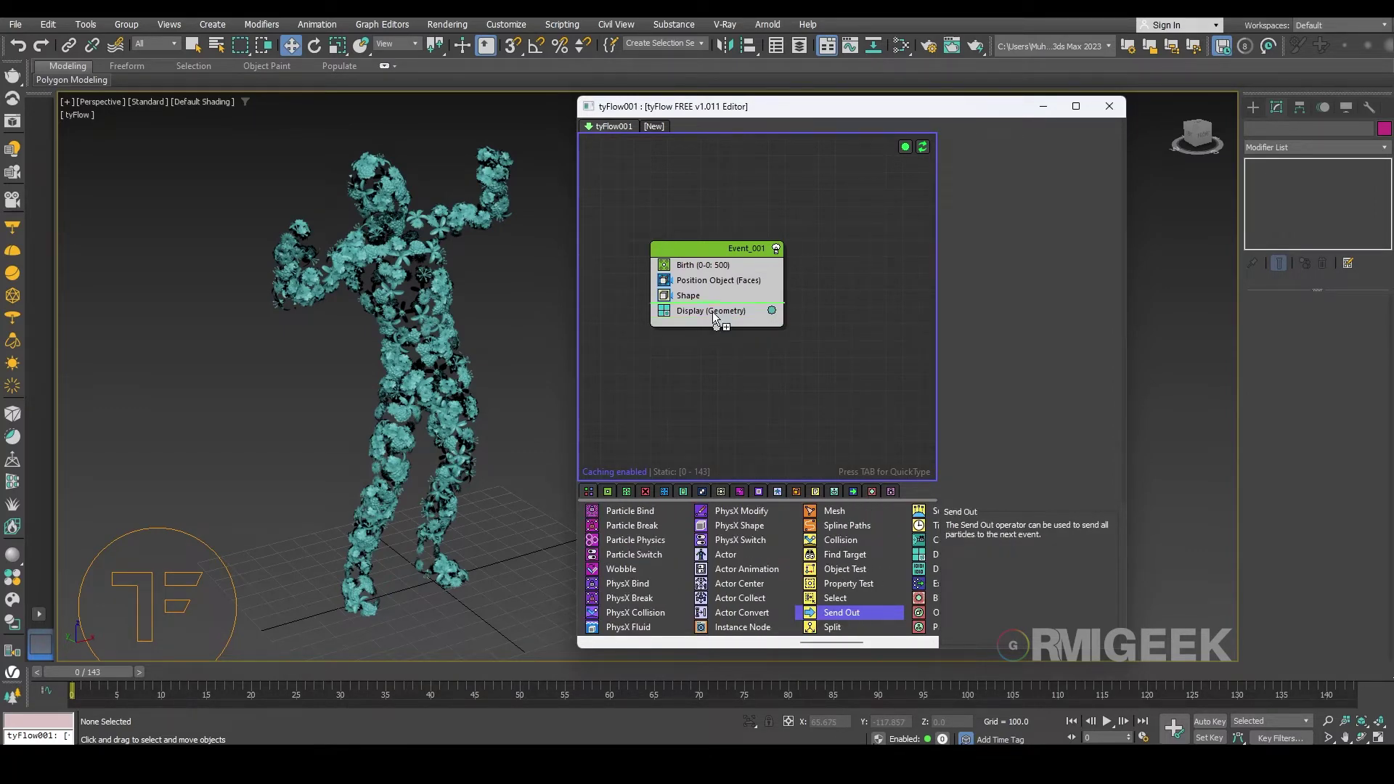
drag(711, 303, 712, 303)
middle_drag(840, 405, 790, 394)
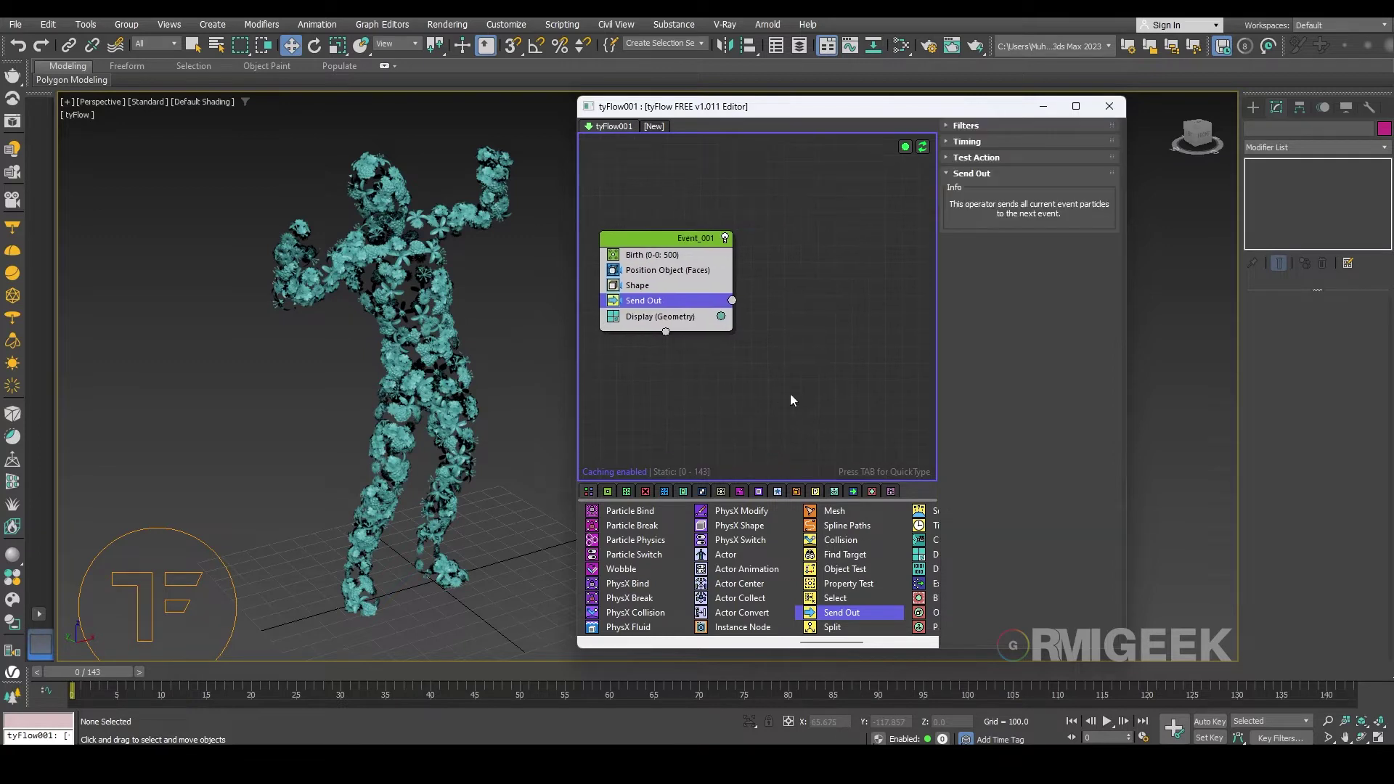
Create a new event with an Object Bind operator and connect Event_001's Send Out output to it.
click(791, 393)
key(Tab)
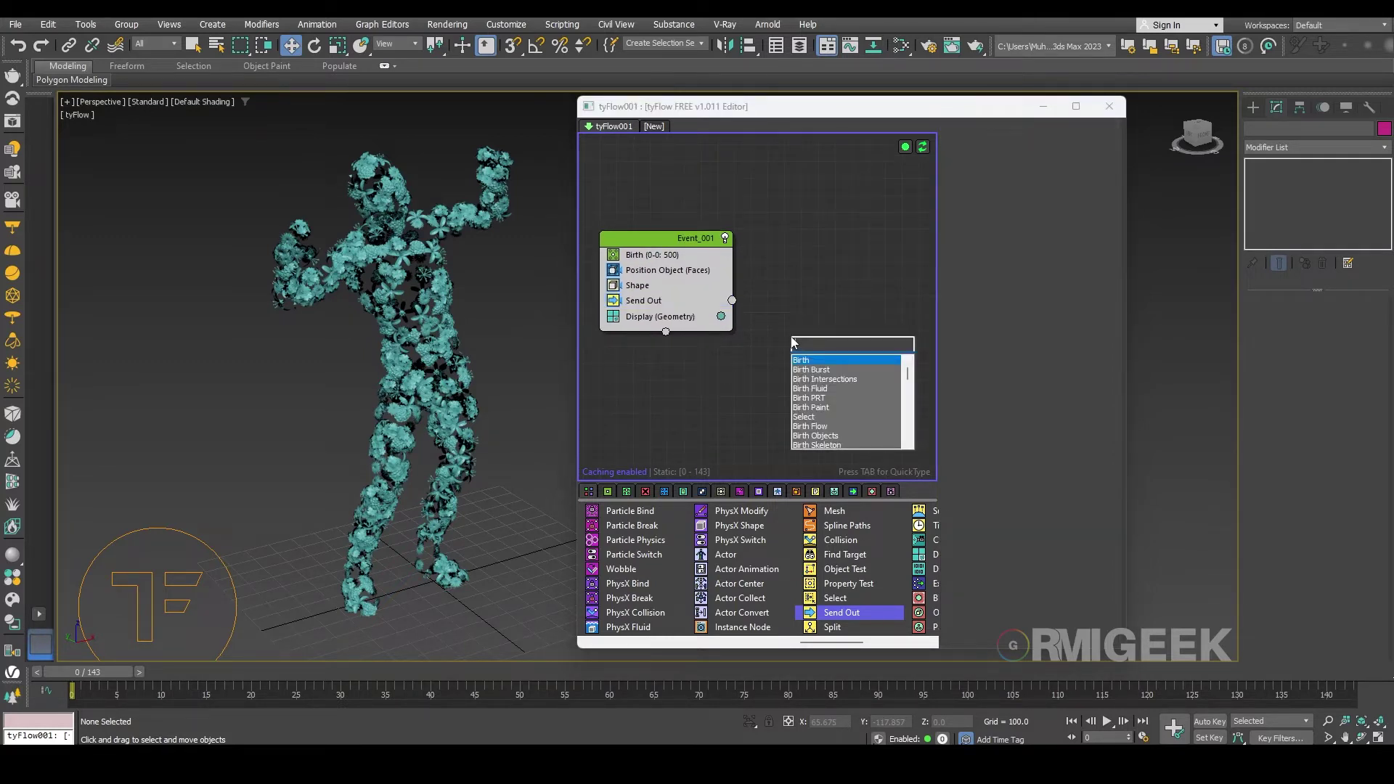
text(object)
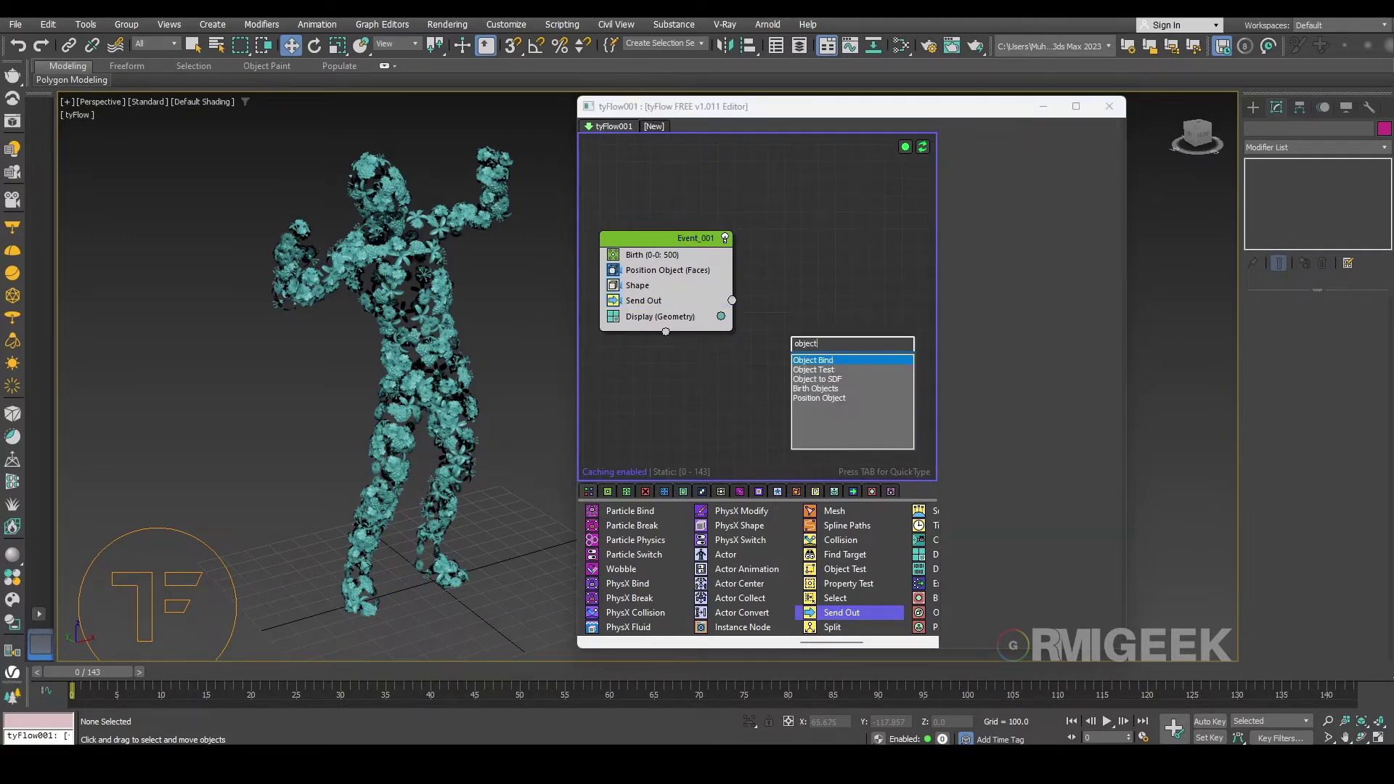
key(Return)
click(732, 301)
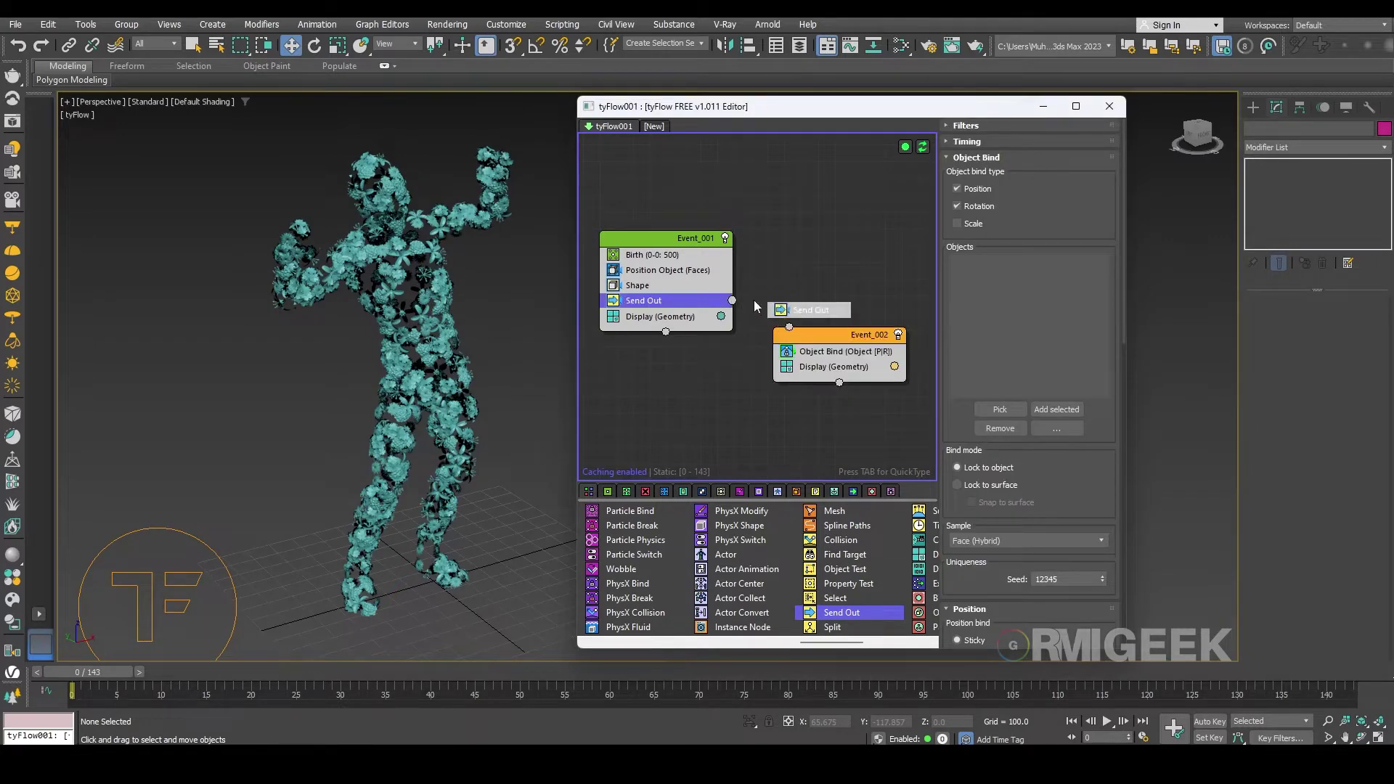
drag(732, 301, 820, 357)
Add Ch36 to the Object Bind objects and set the bind mode to Lock to surface with Snap to surface enabled.
click(833, 375)
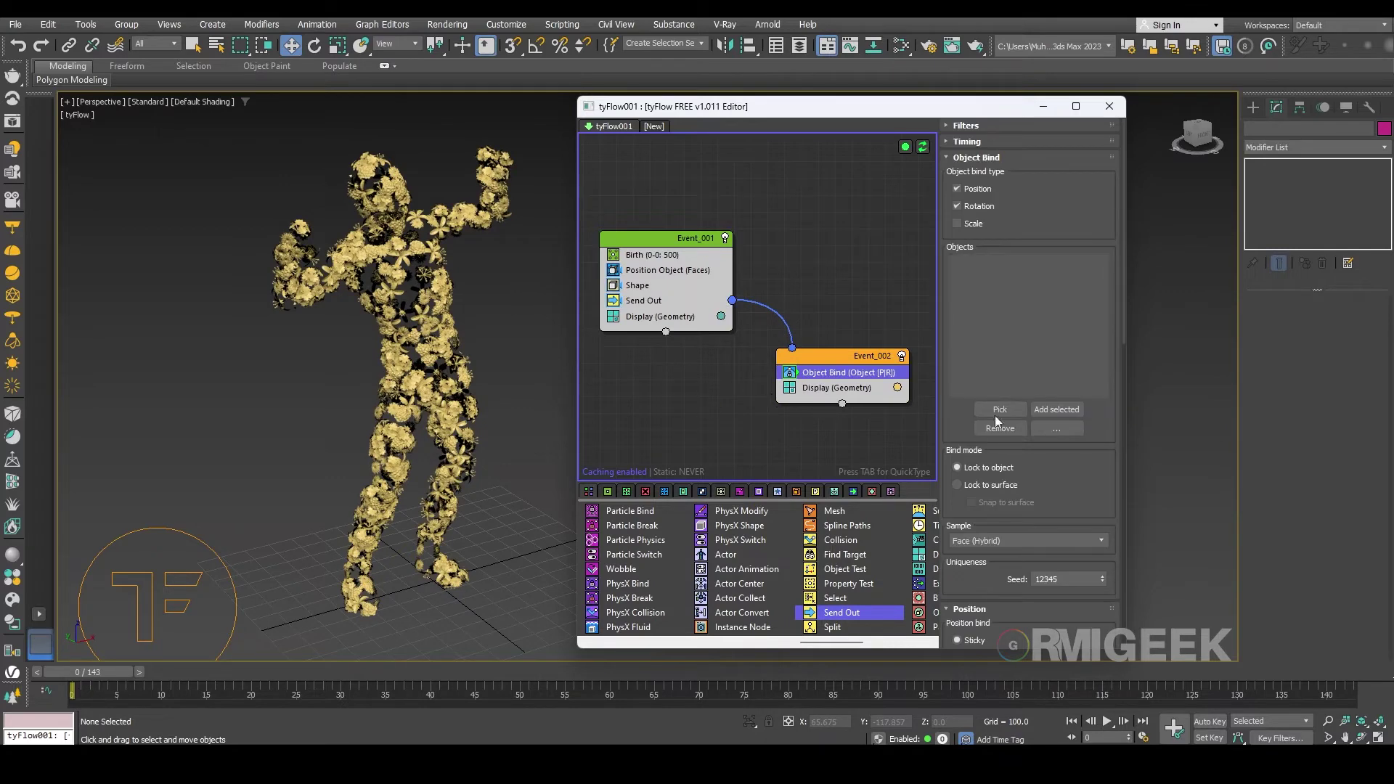
click(1055, 429)
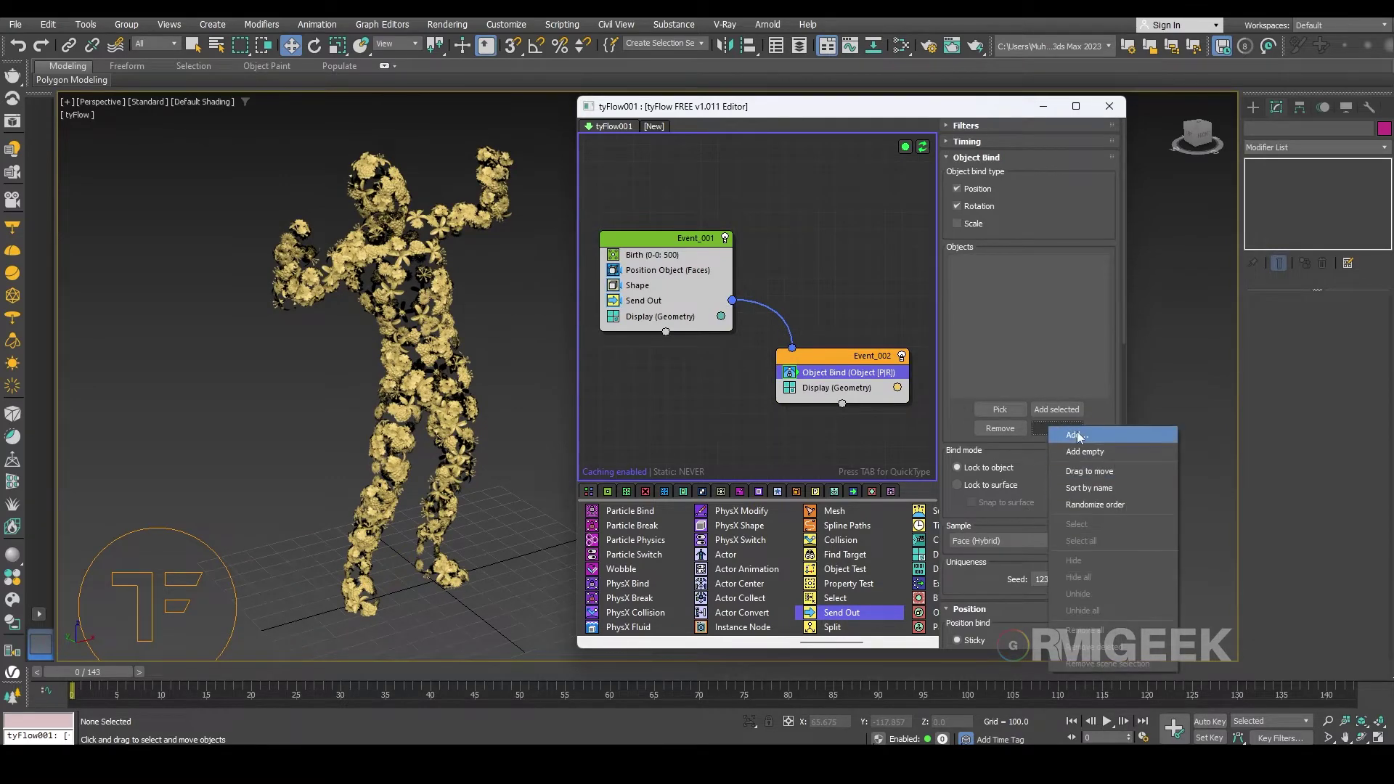
click(1078, 434)
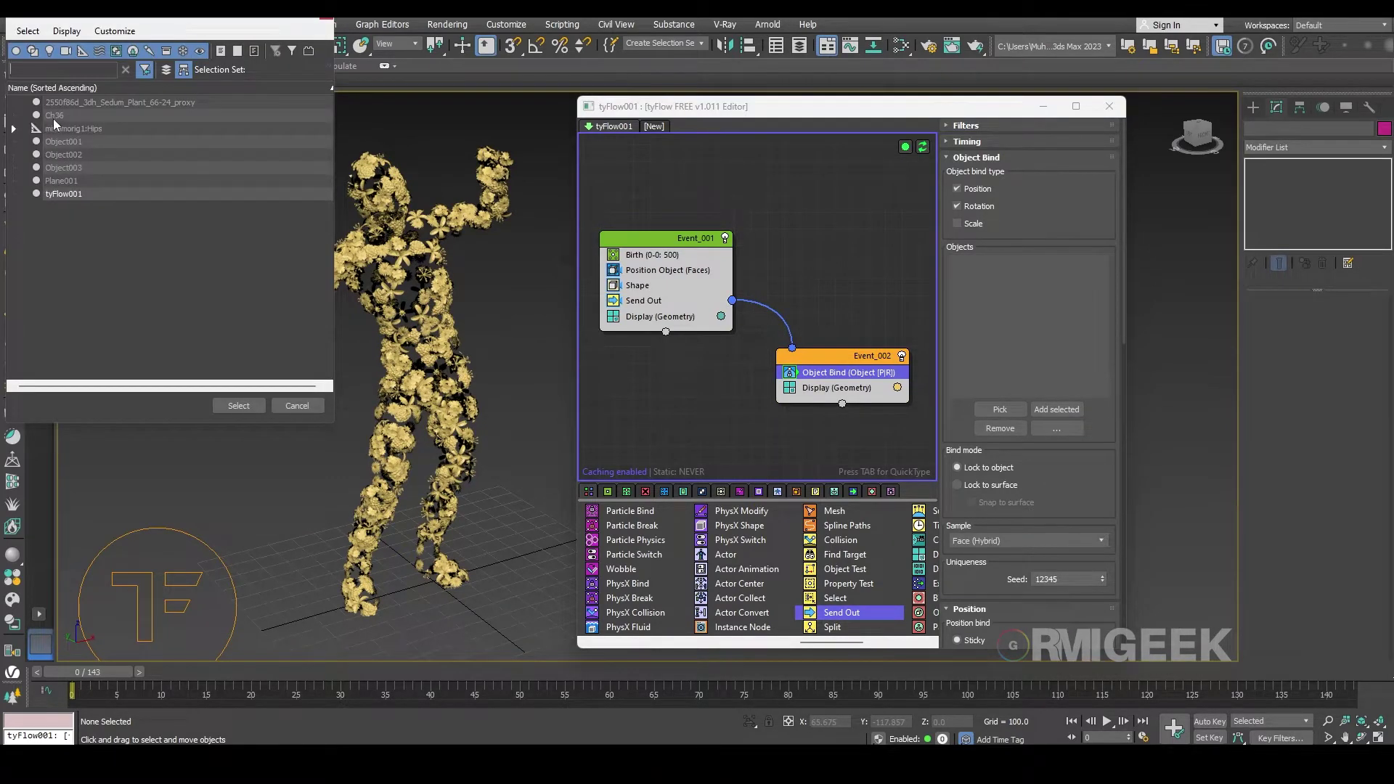
double_click(54, 116)
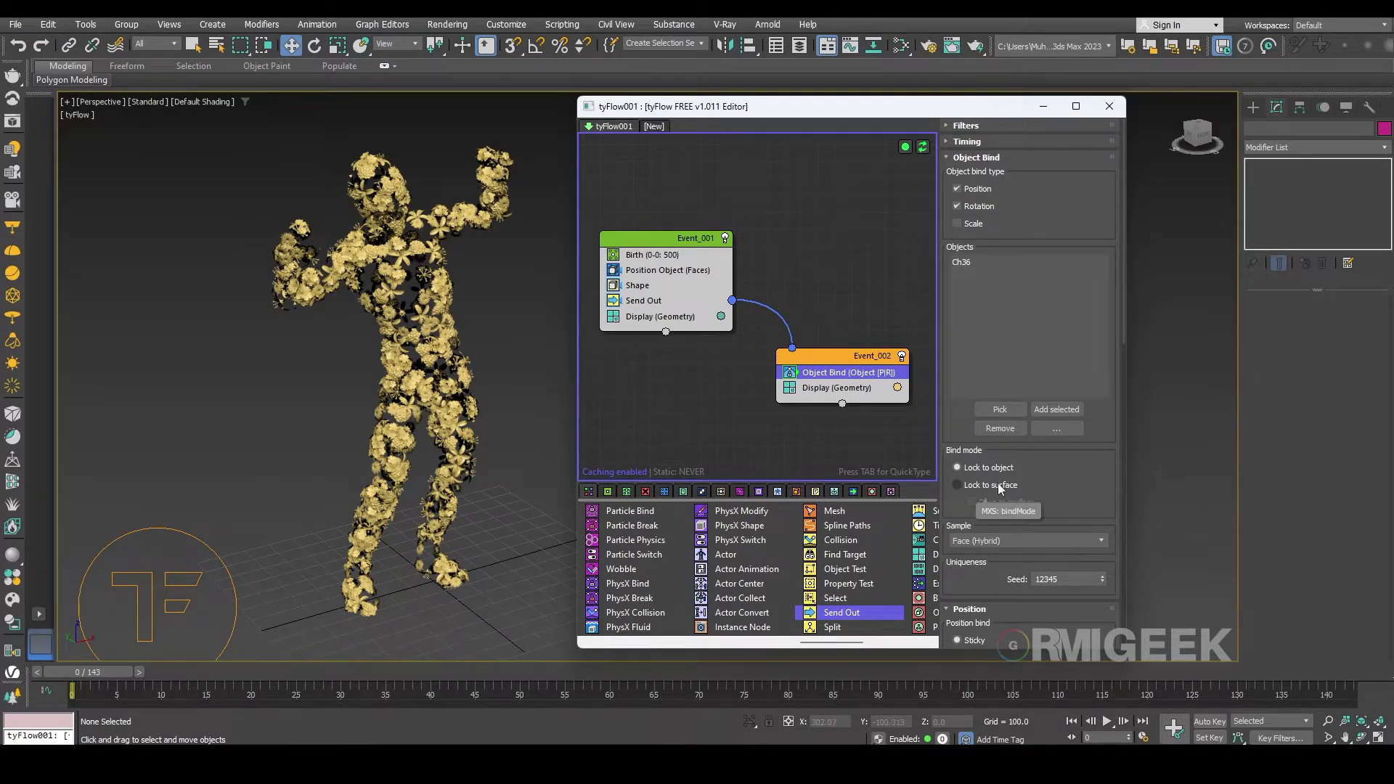
click(1000, 488)
click(997, 507)
Scrub and play the animation to check whether the flowers follow the dancing character.
click(432, 632)
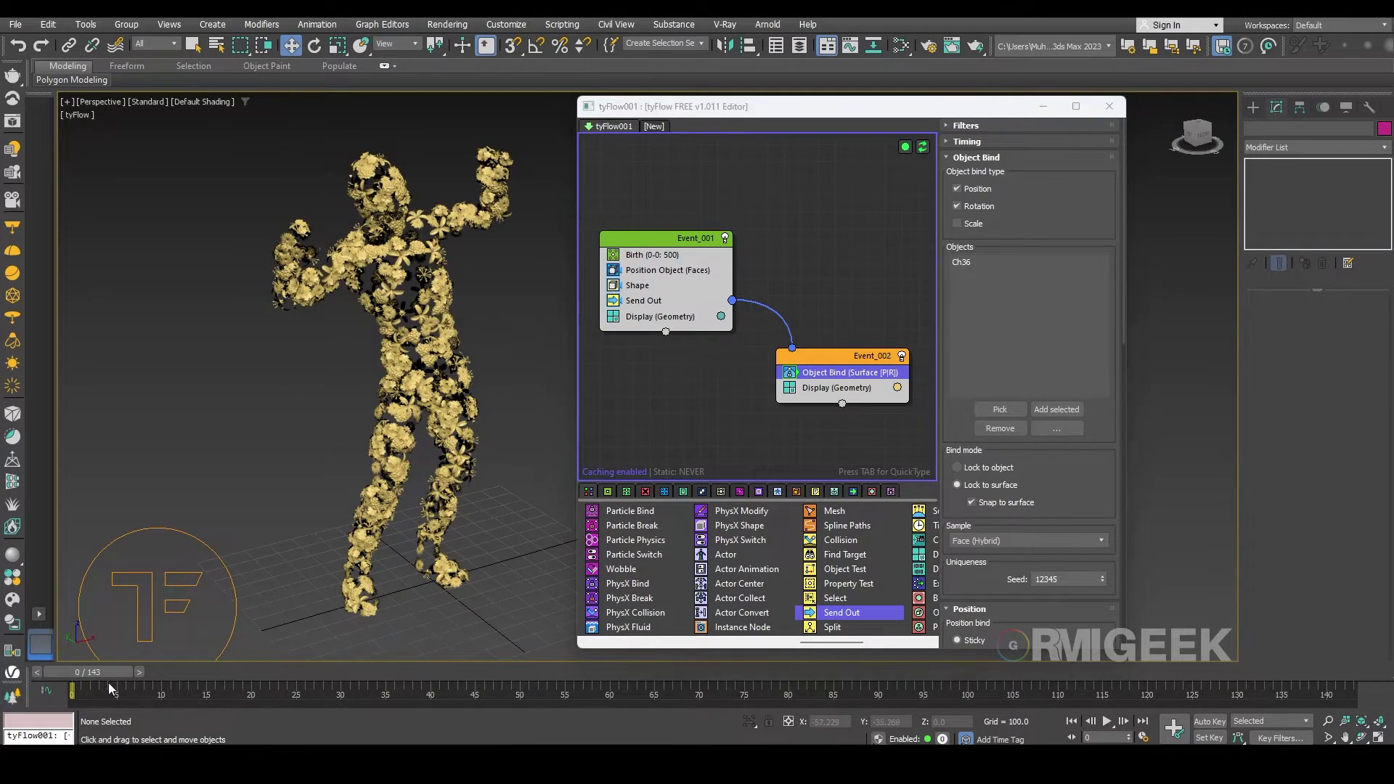
drag(107, 683, 1391, 664)
click(1107, 722)
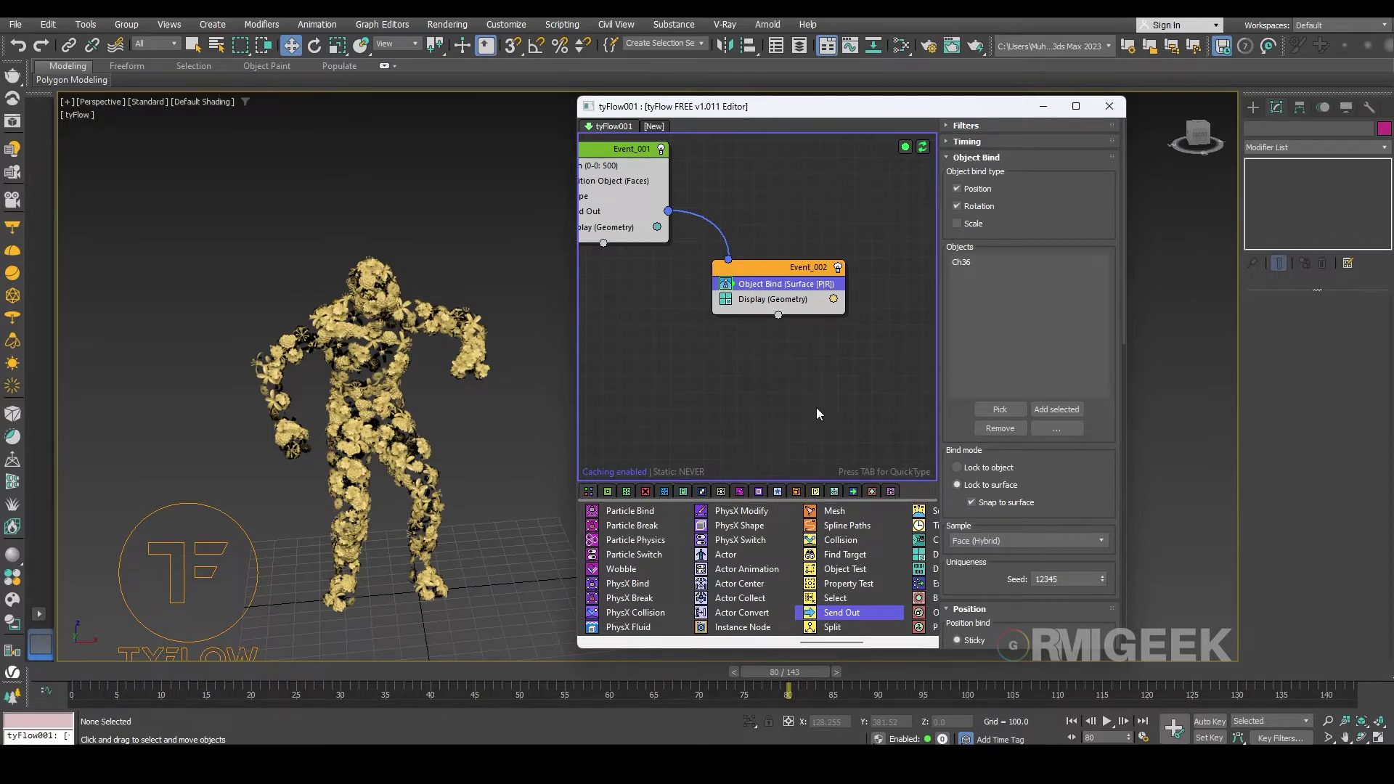
Add a Time Test operator below Object Bind in Event_002.
middle_drag(816, 408, 766, 403)
scroll(756, 554, right, 1)
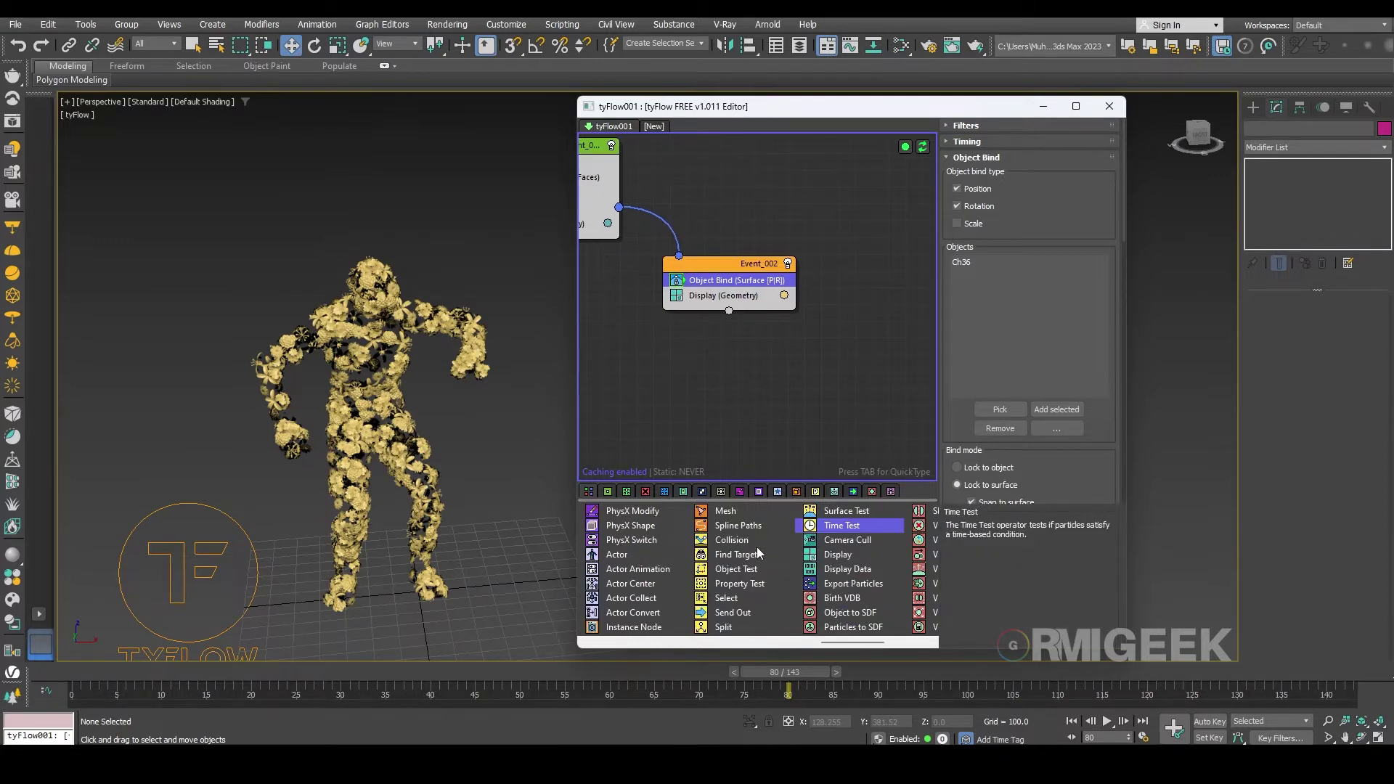
drag(861, 528, 802, 483)
drag(735, 281, 737, 289)
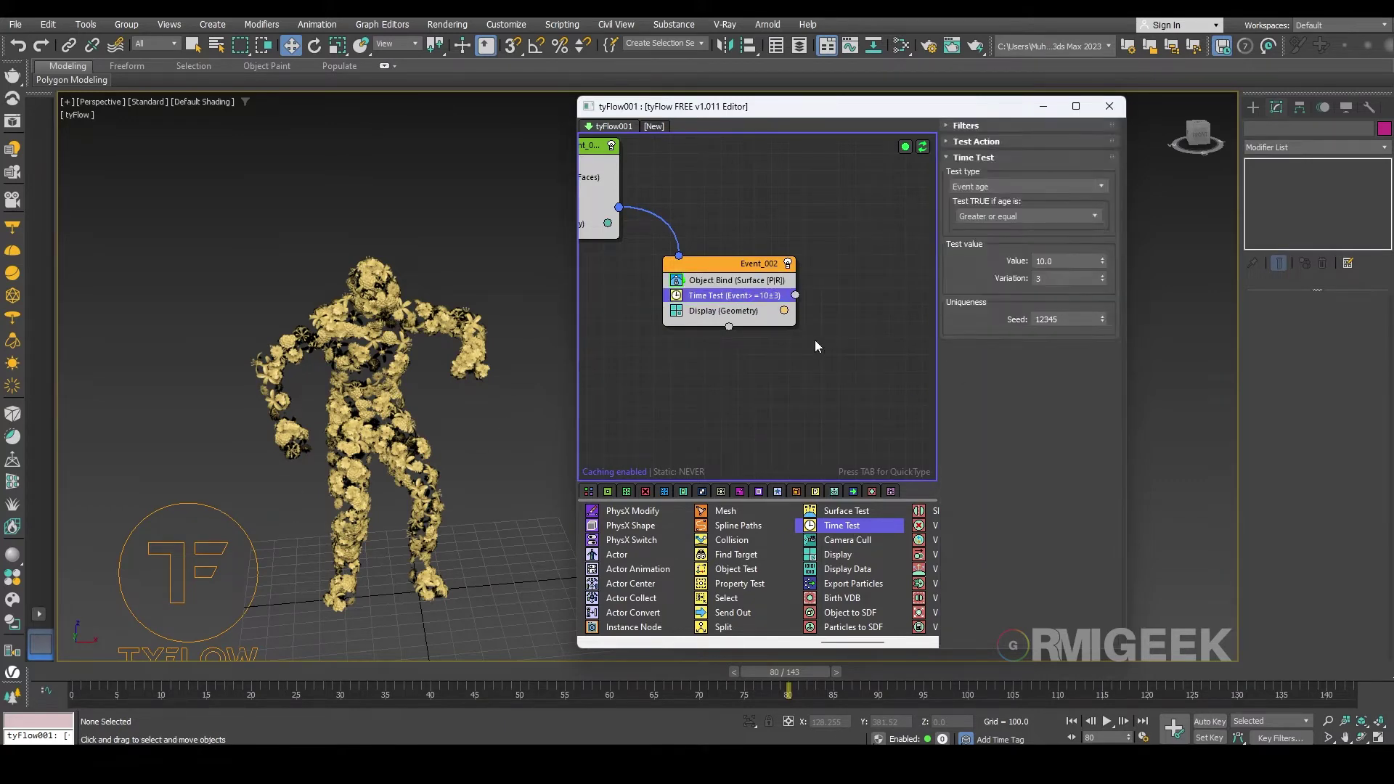
Set the Time Test to test by Frame with a value of 75.
click(1013, 186)
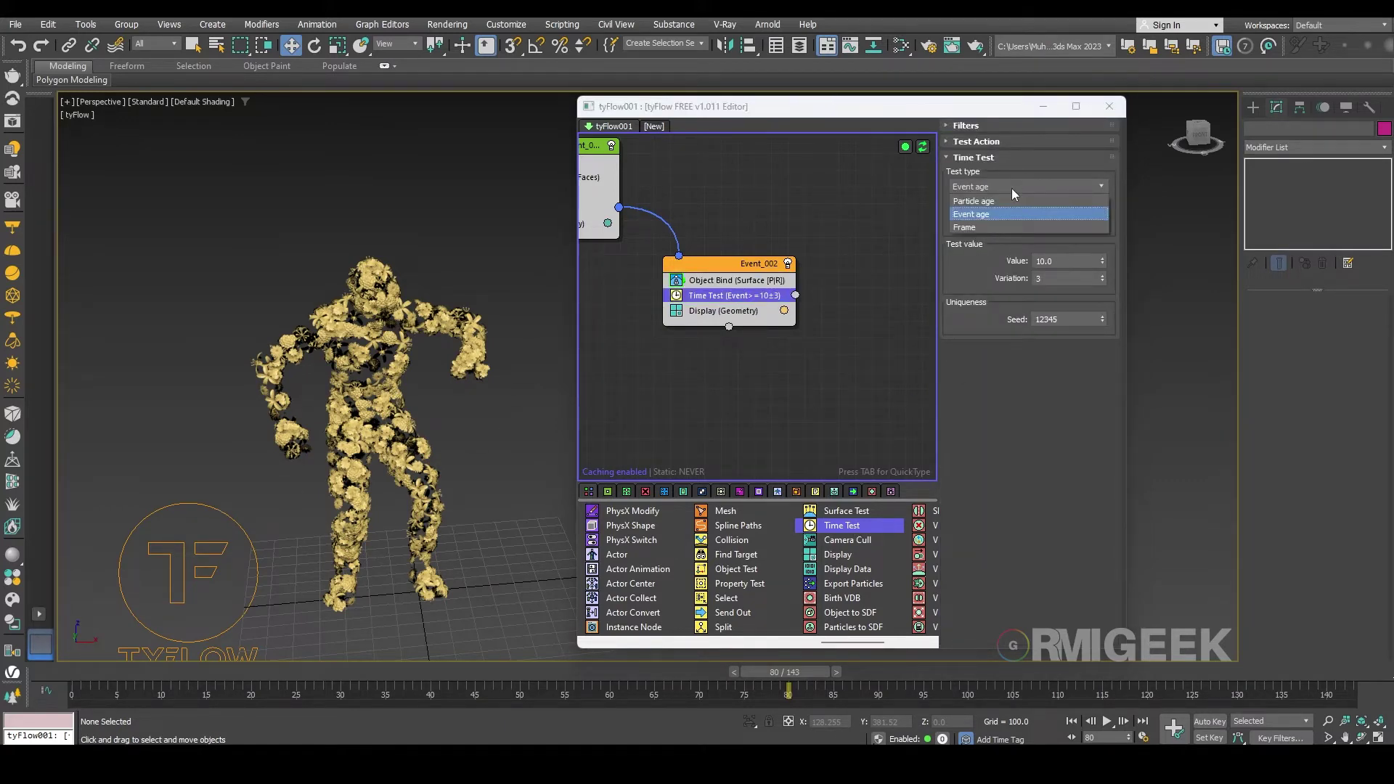
click(976, 228)
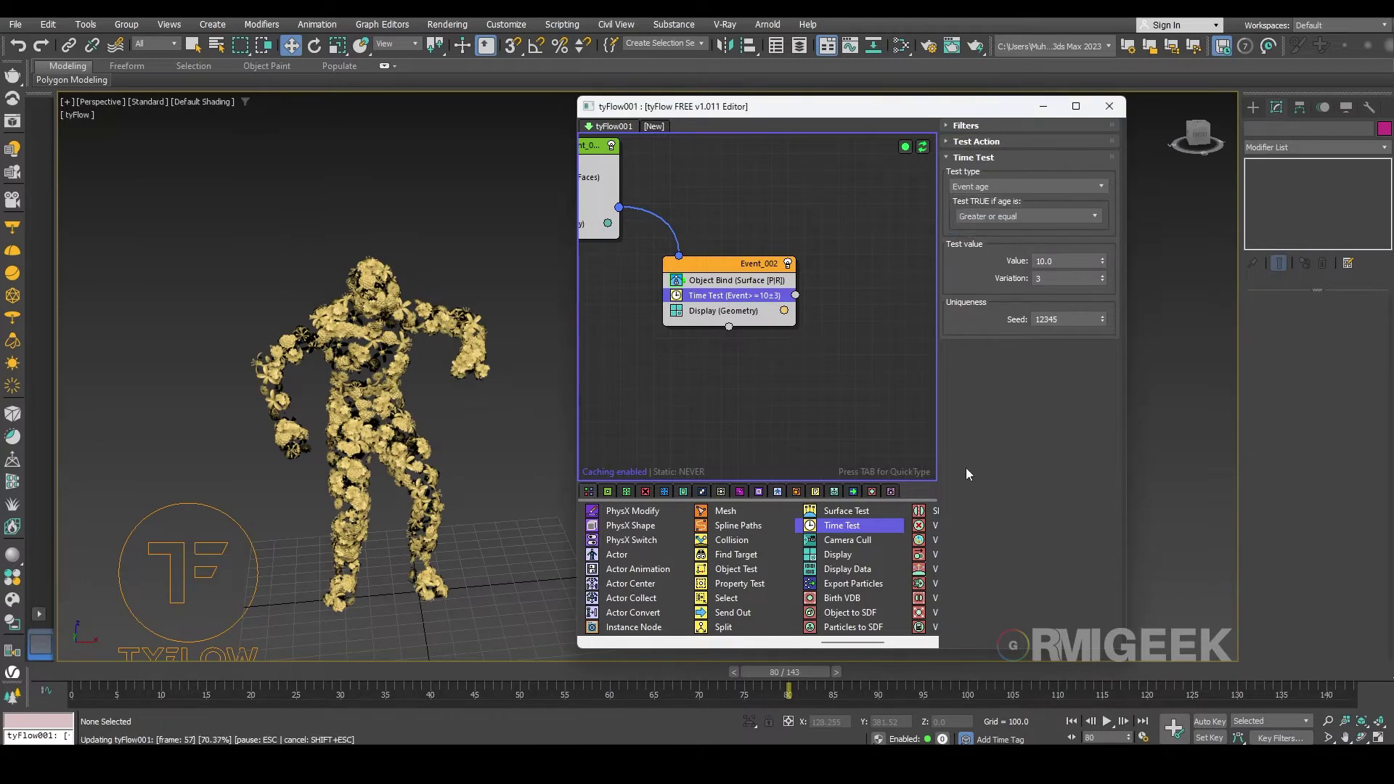
click(1073, 263)
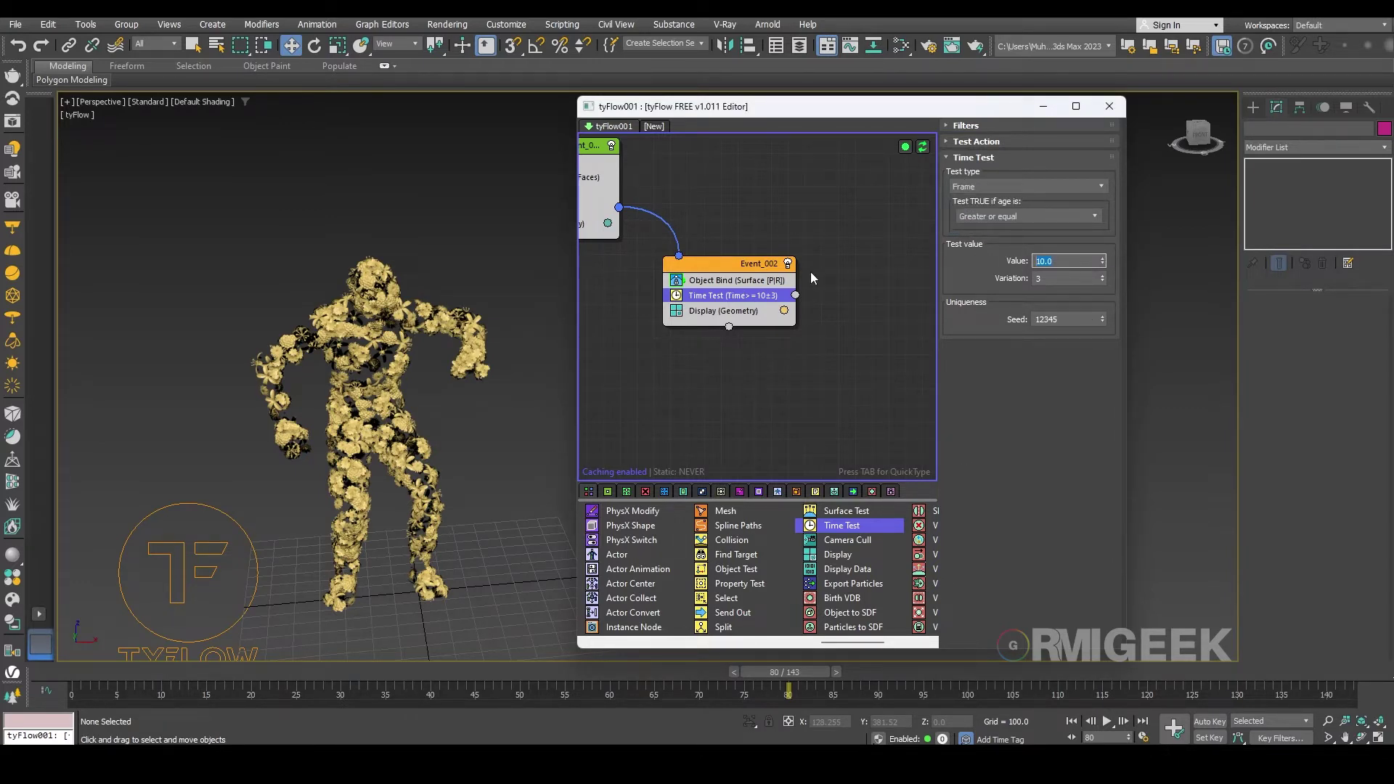
key(Return)
key(Tab)
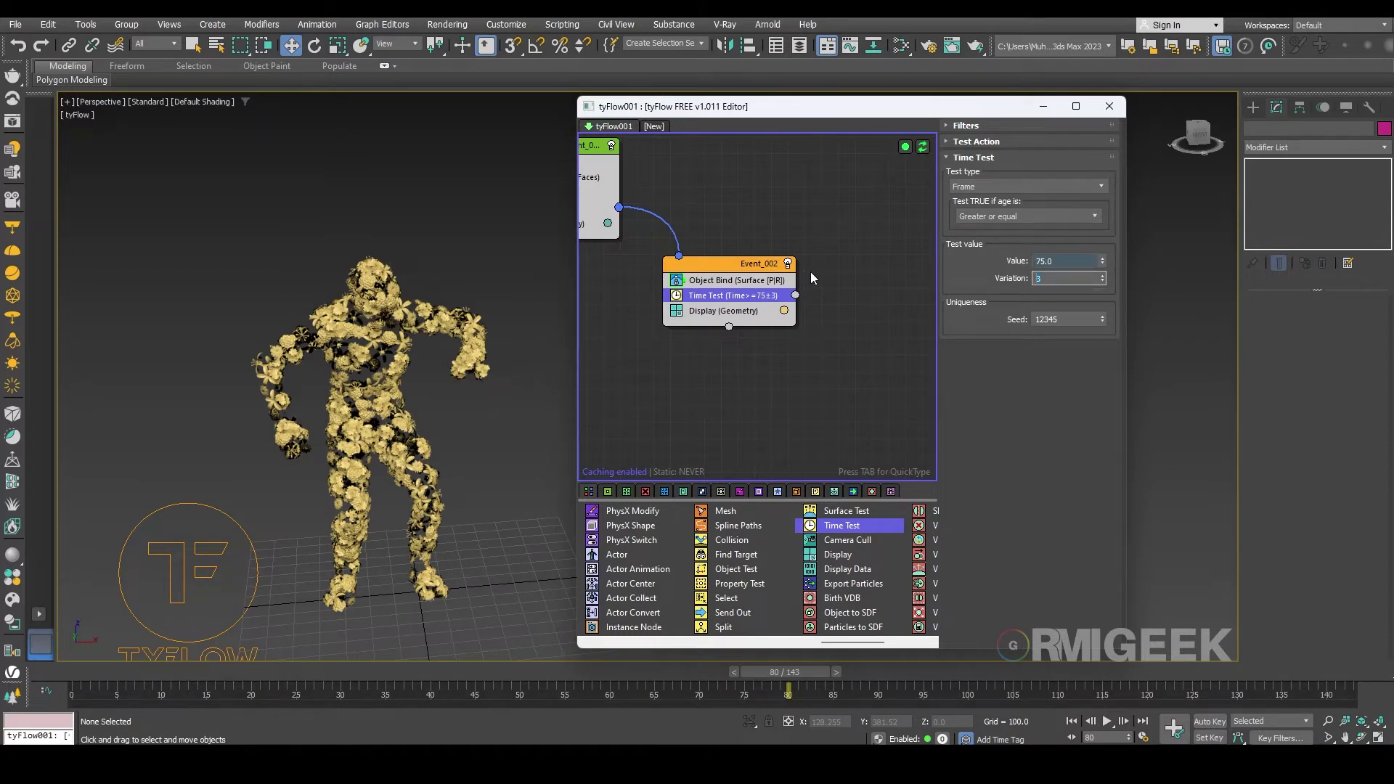
click(879, 400)
Create a new event with a Force operator and connect the Time Test output to it.
scroll(877, 418, up, 1)
middle_drag(877, 423, 755, 429)
scroll(730, 558, up, 1)
scroll(732, 561, up, 3)
drag(625, 602, 791, 361)
drag(721, 286, 783, 339)
drag(828, 381, 815, 352)
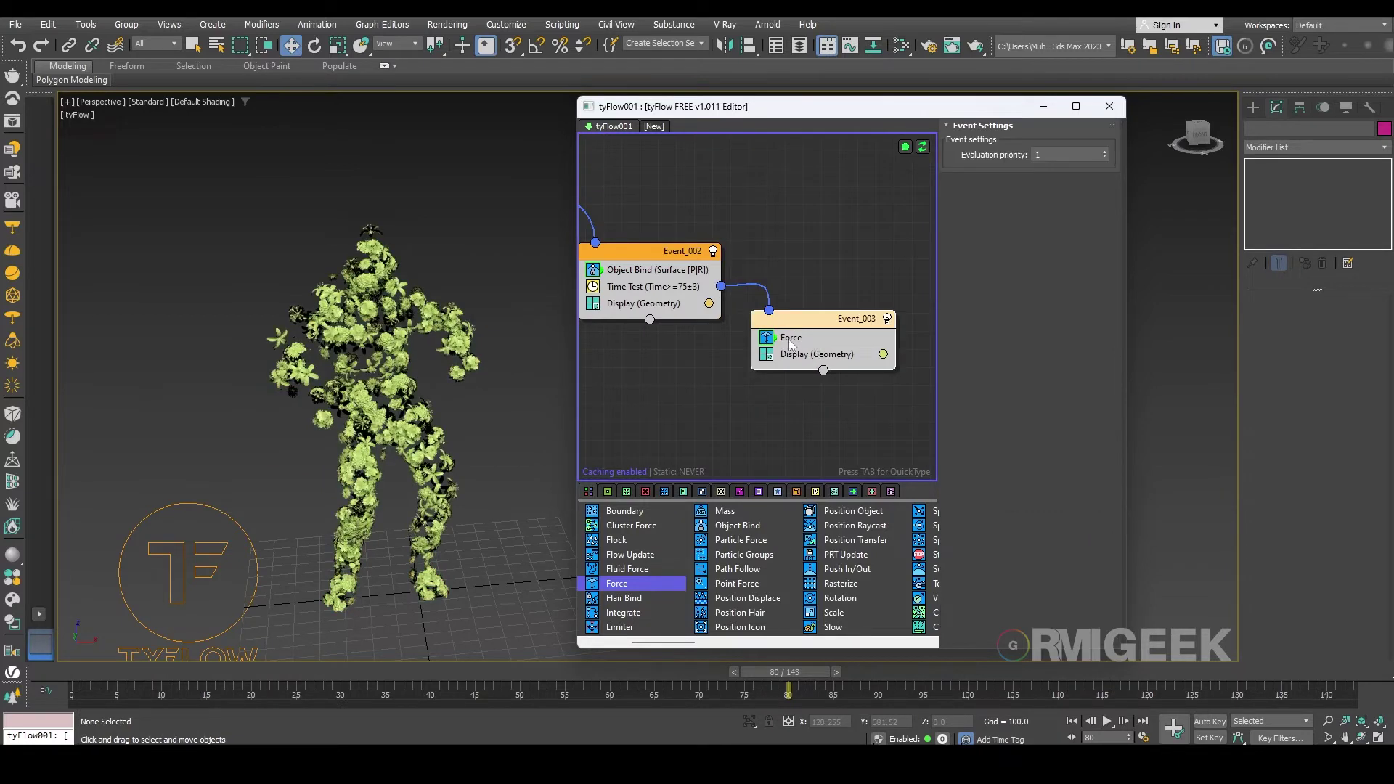
Set the Force operator's Built-in Noise 1 strength to 2 and frequency to 2.
click(790, 340)
scroll(977, 476, down, 5)
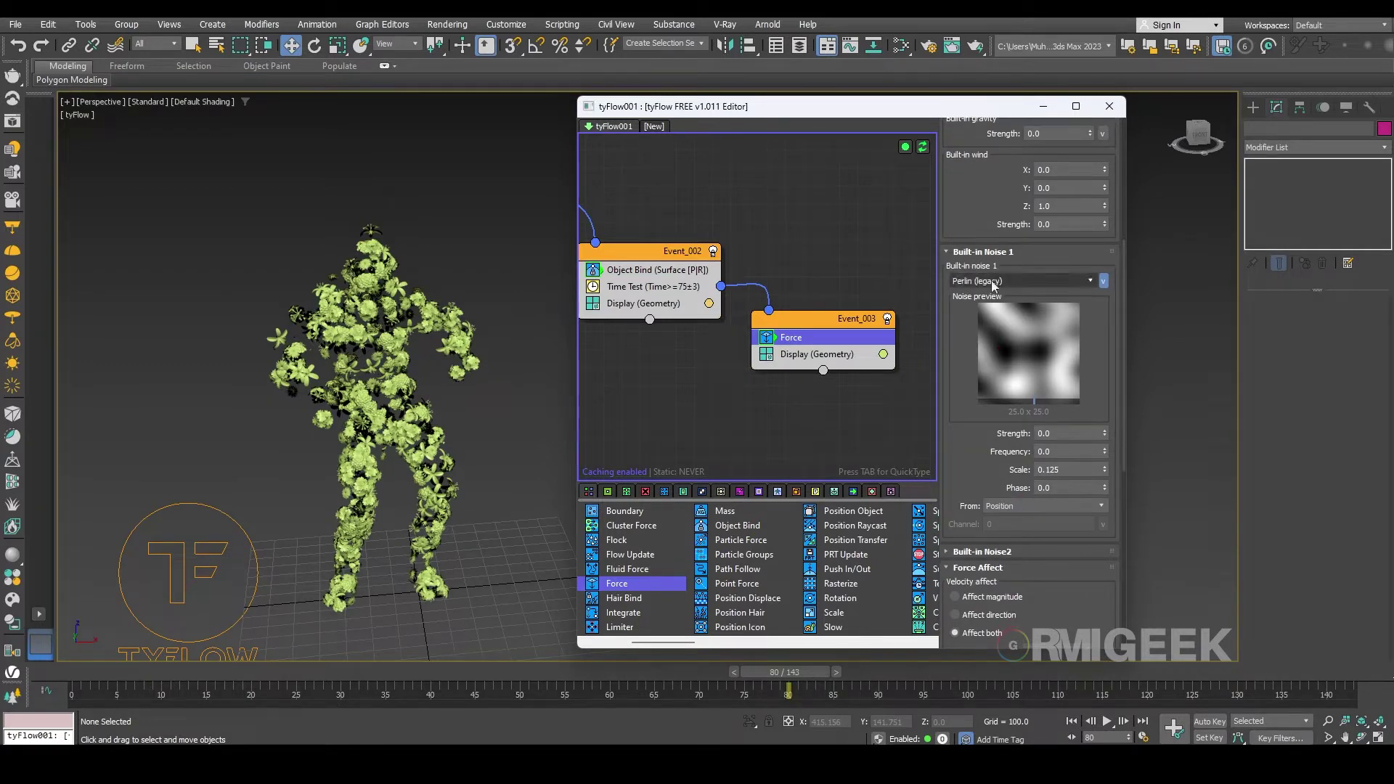
scroll(958, 435, down, 2)
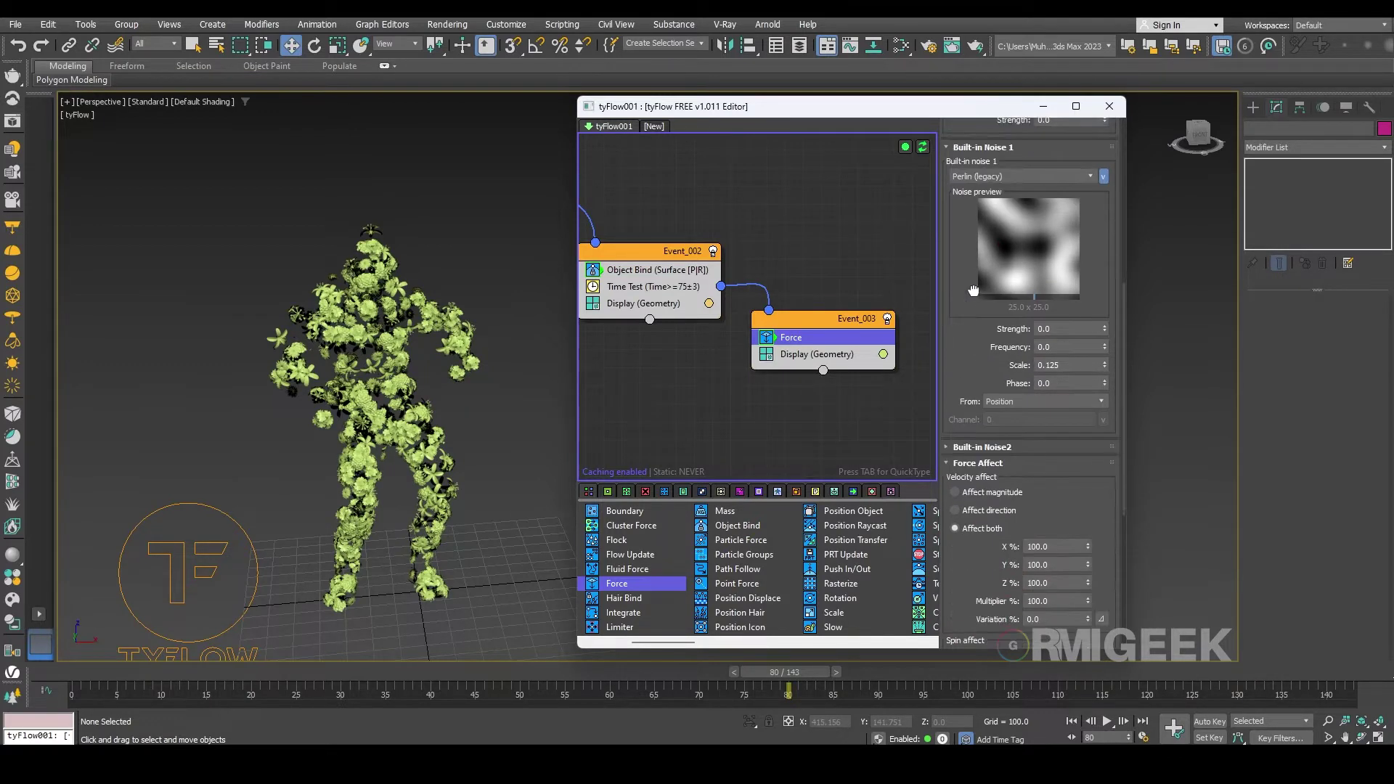
drag(1061, 329, 847, 338)
text(2)
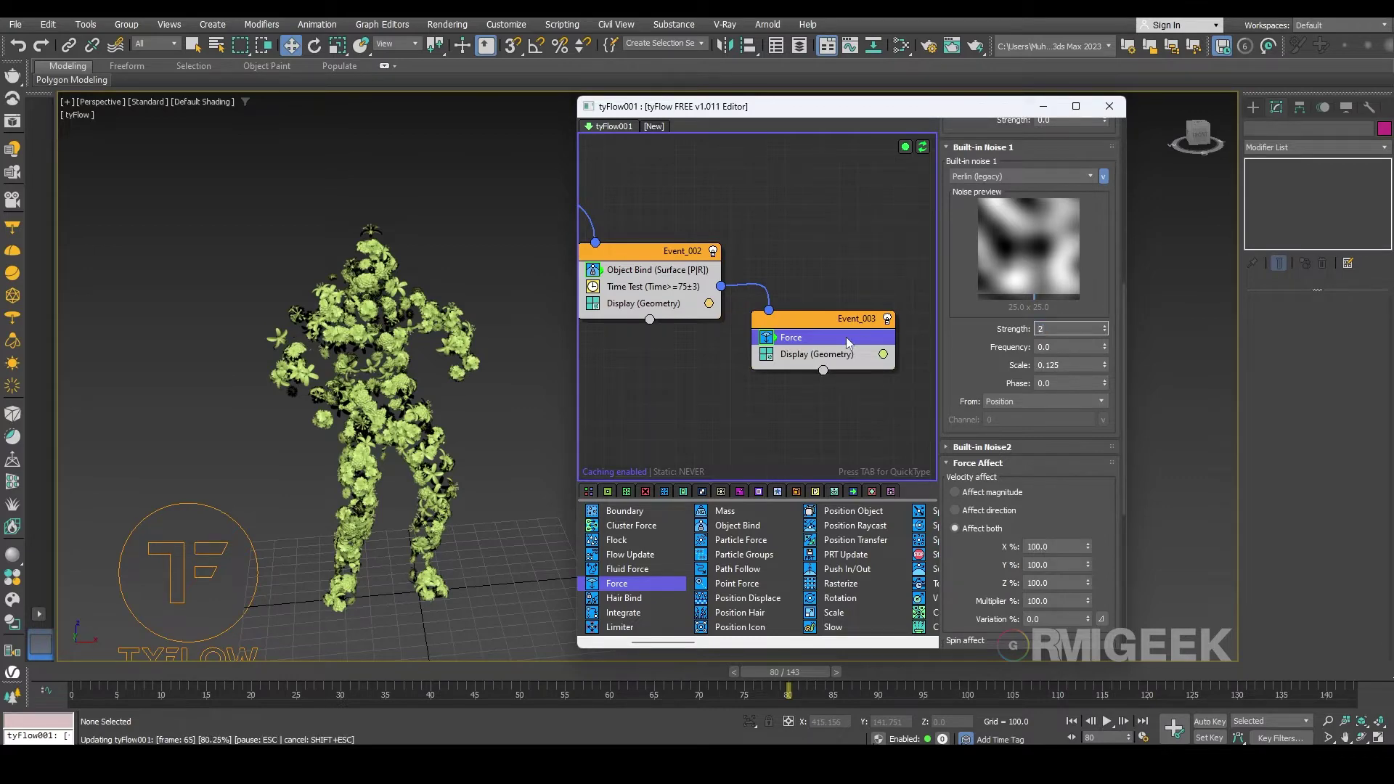
key(Tab)
text(2)
key(Tab)
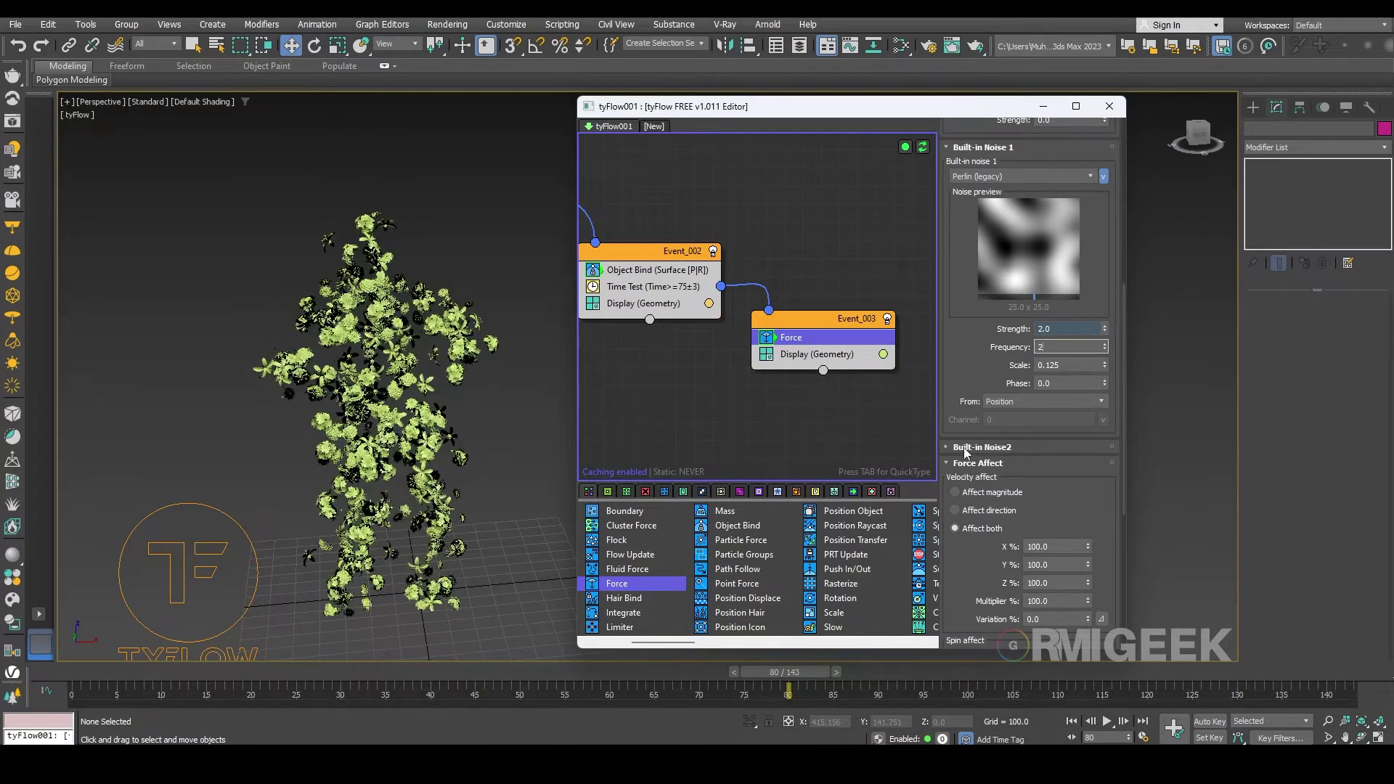
Set the Force operator's Built-in Noise 2 to Turbulence (legacy) with strength 2 and frequency 2.
click(966, 447)
click(1015, 351)
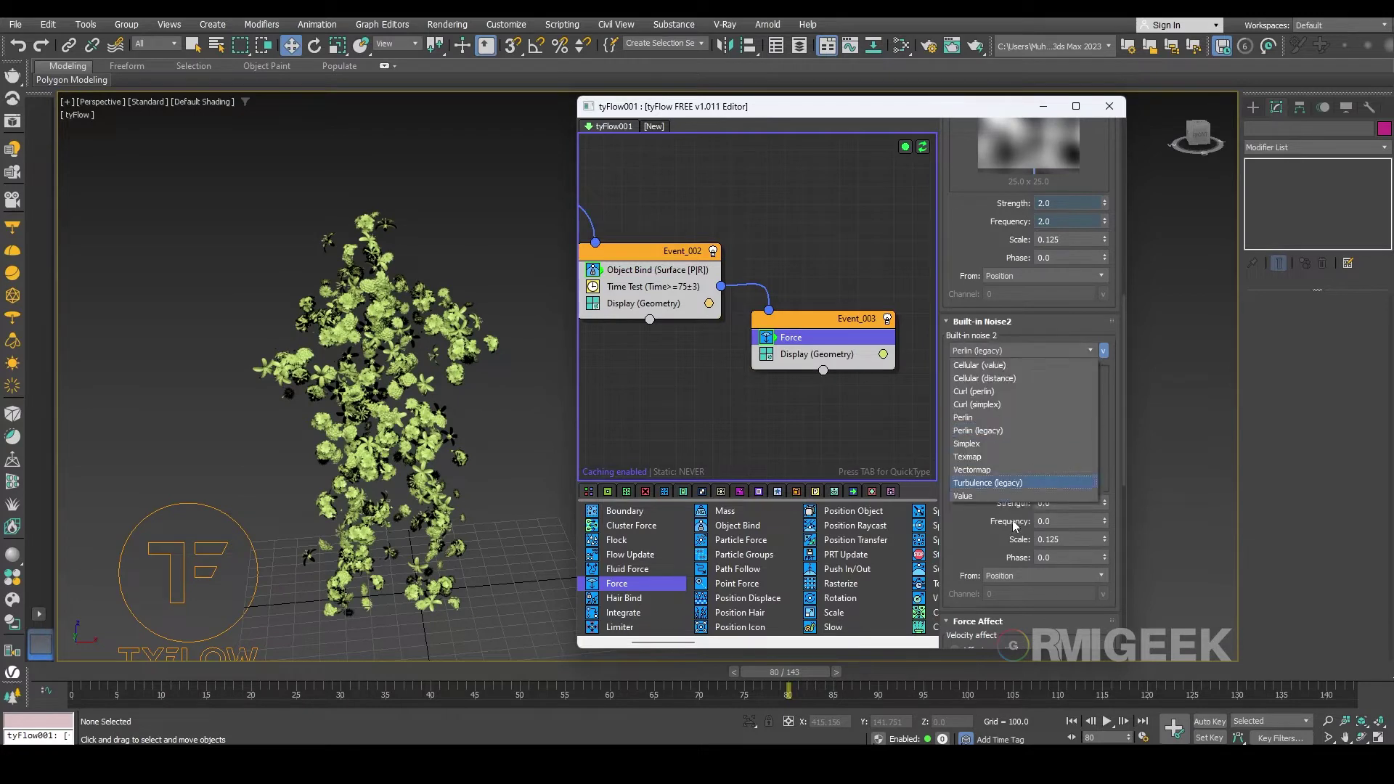
click(1010, 485)
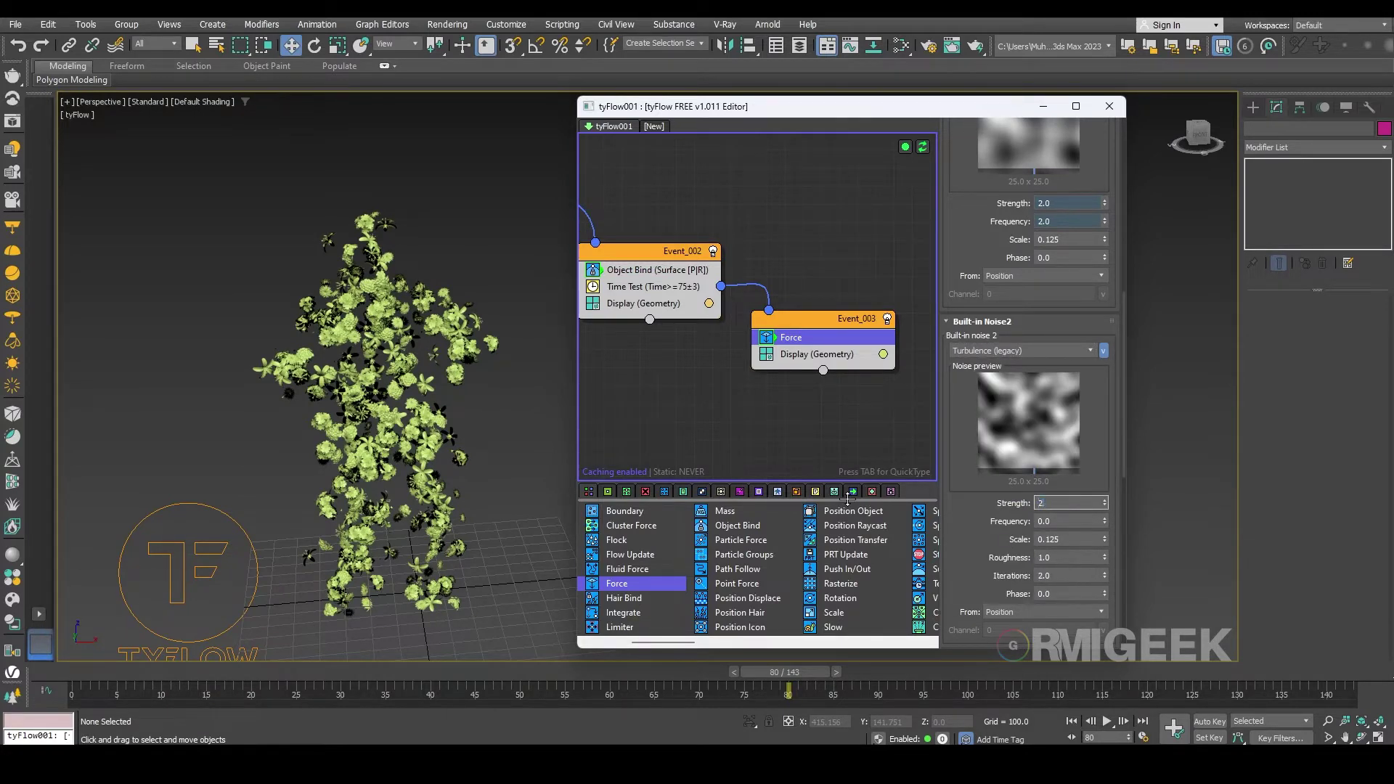
key(Tab)
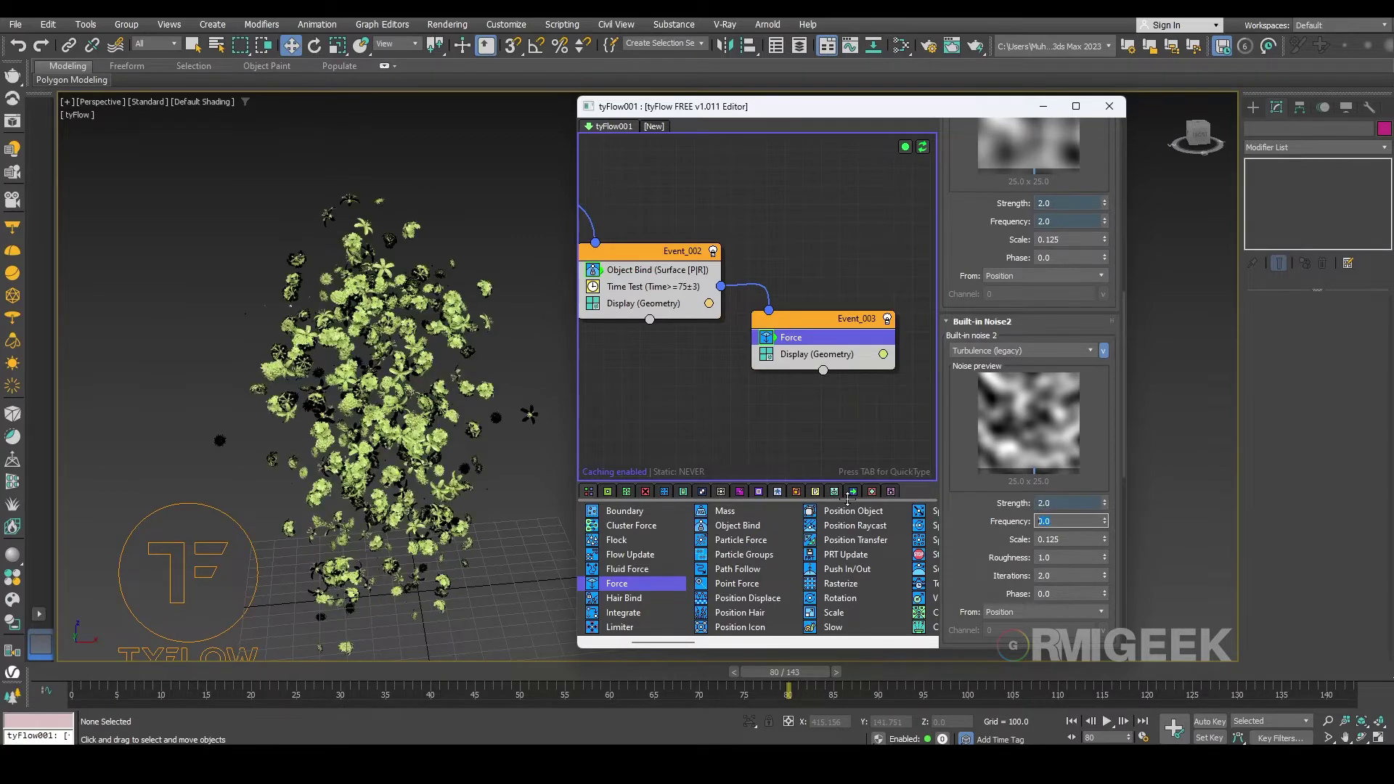
key(Return)
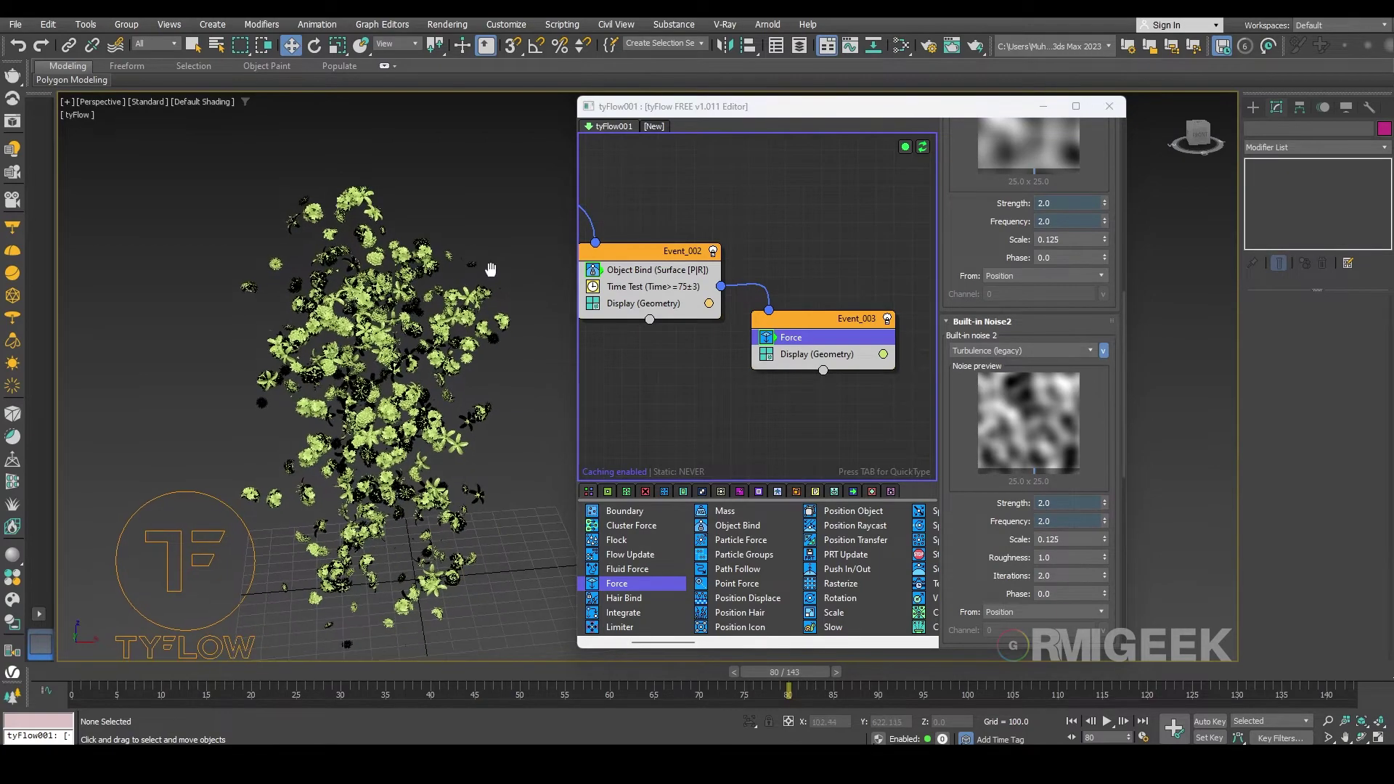
Scrub the timeline to frame 97 and orbit around the scene to inspect how the flowers disperse.
drag(786, 672, 938, 674)
key(w)
alt+middle_drag(501, 559, 529, 492)
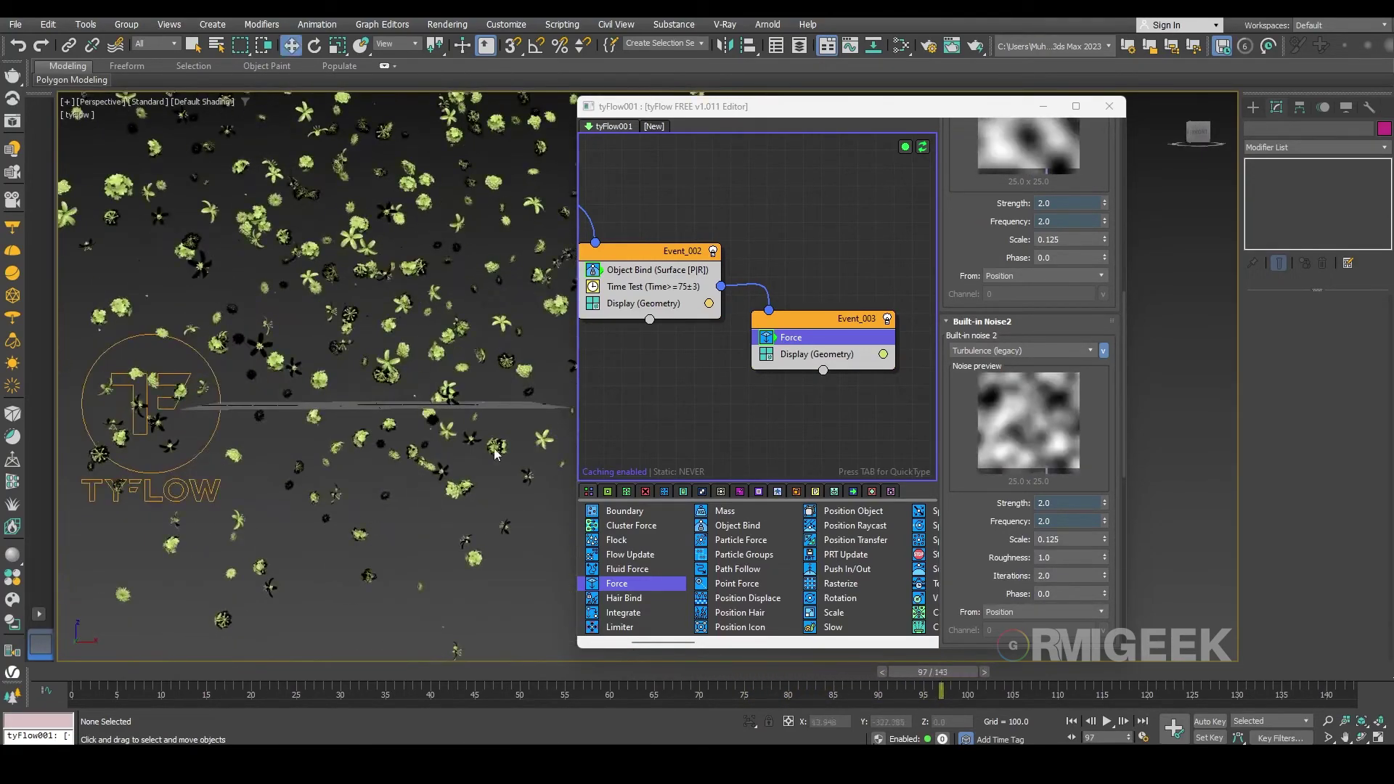
alt+middle_drag(450, 462, 522, 455)
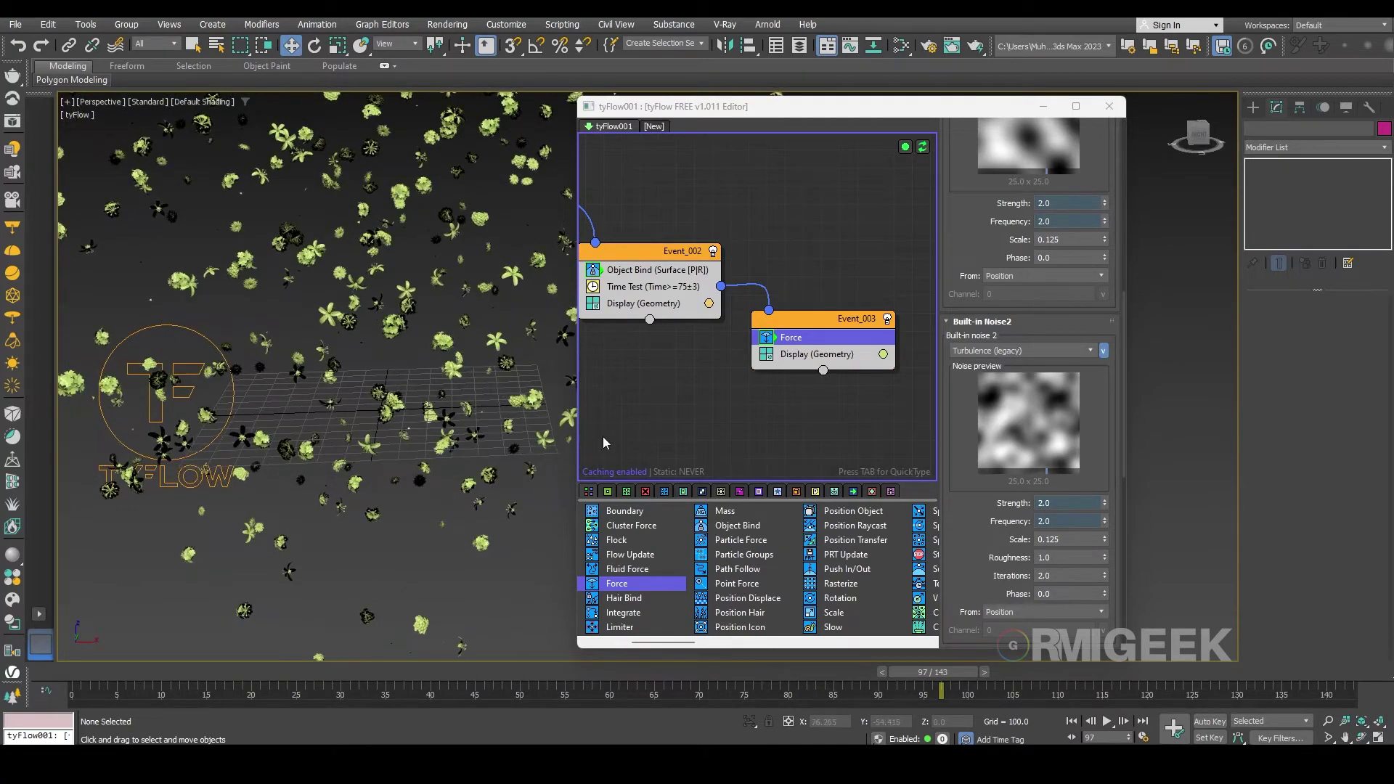
Unhide the ground plane and the character to inspect them together with the dispersed flowers, and hide both again.
right_click(414, 492)
click(452, 429)
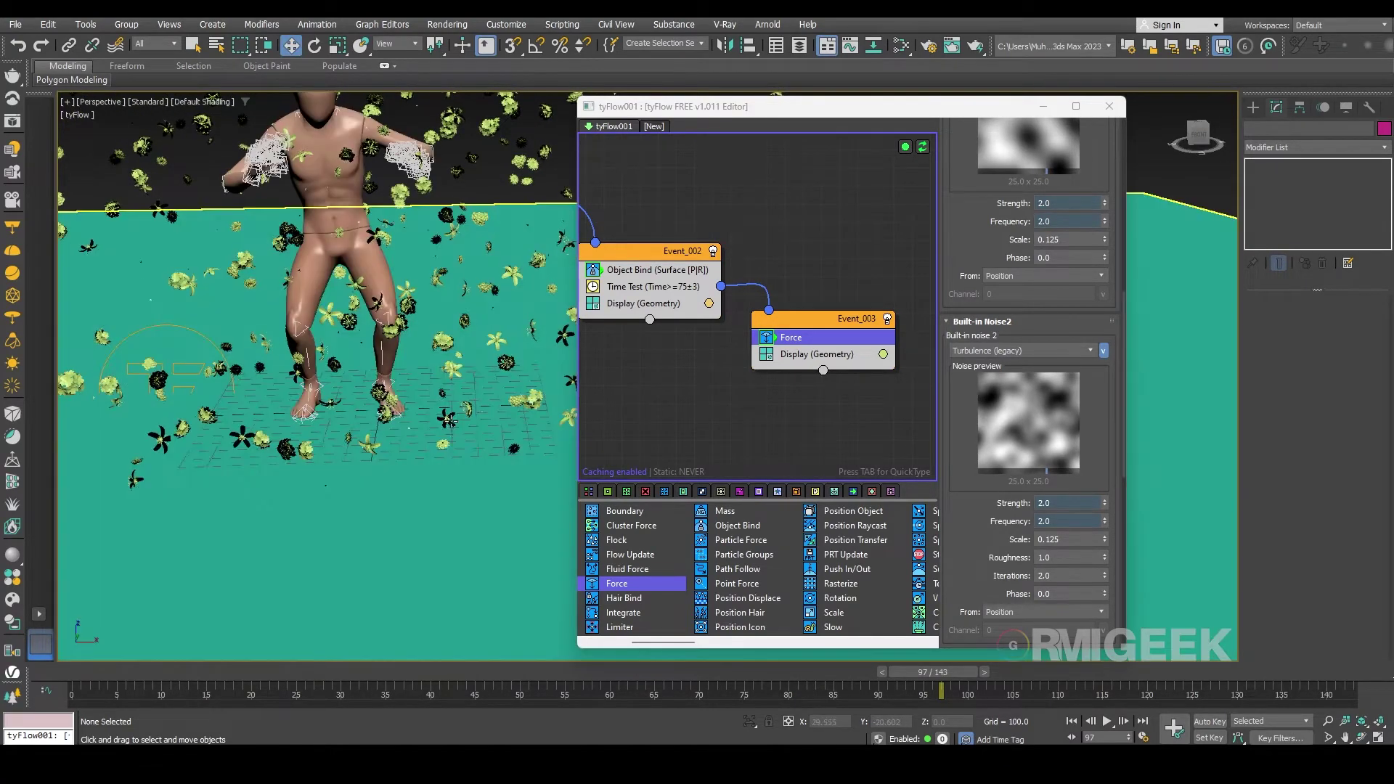
click(443, 536)
scroll(430, 527, down, 6)
alt+middle_drag(427, 527, 476, 554)
scroll(432, 511, up, 6)
right_click(476, 554)
click(509, 498)
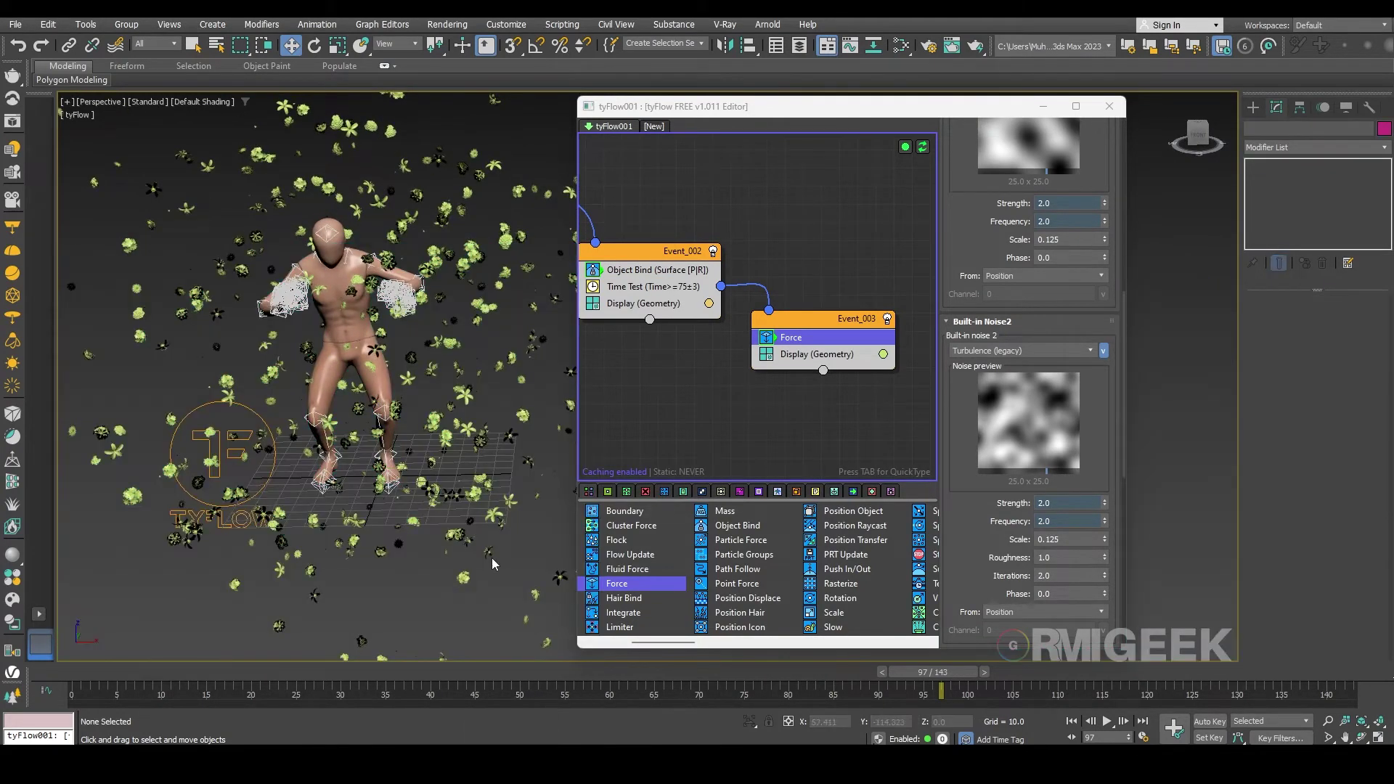
drag(496, 558, 197, 142)
alt+click(218, 392)
right_click(262, 508)
click(302, 463)
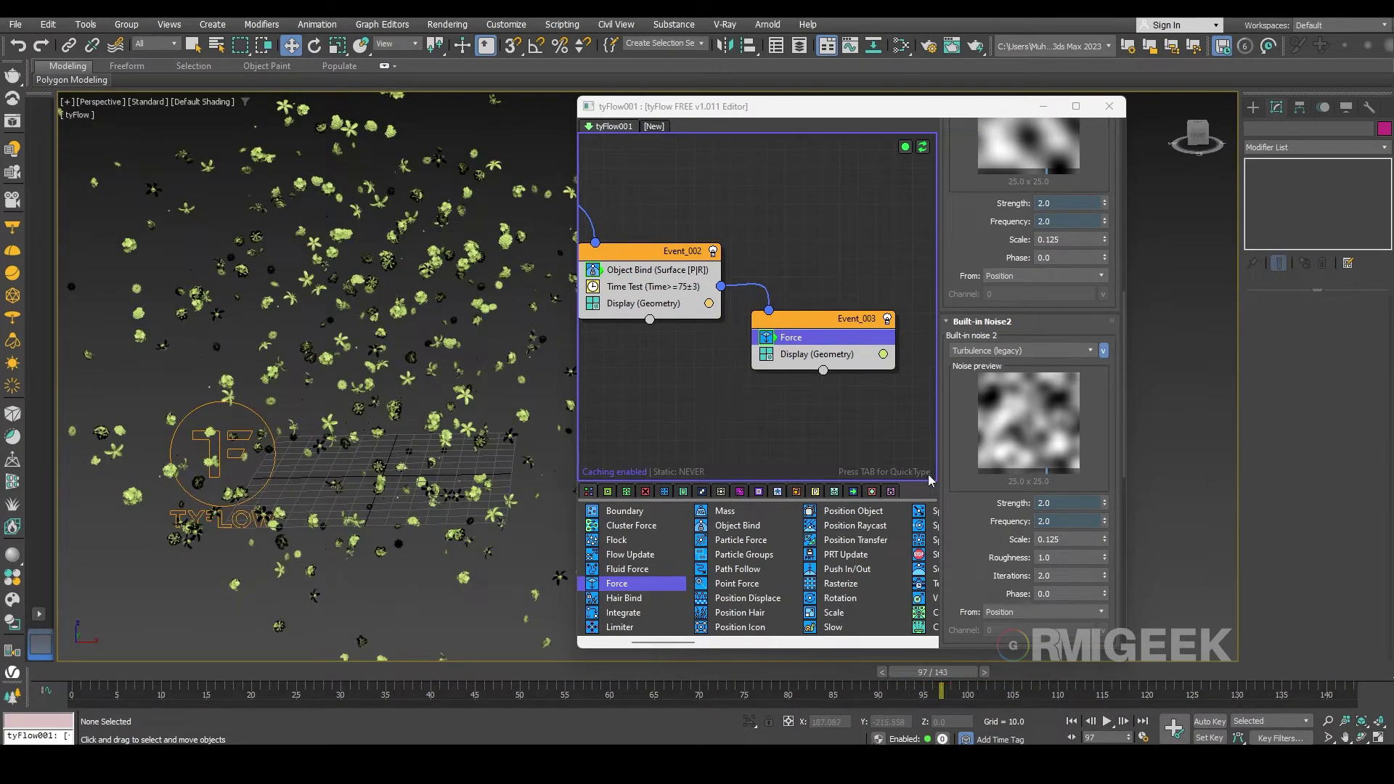
Add a Collision operator above Force in Event_003 and use Plane001 as its collision object.
click(763, 461)
scroll(786, 558, down, 5)
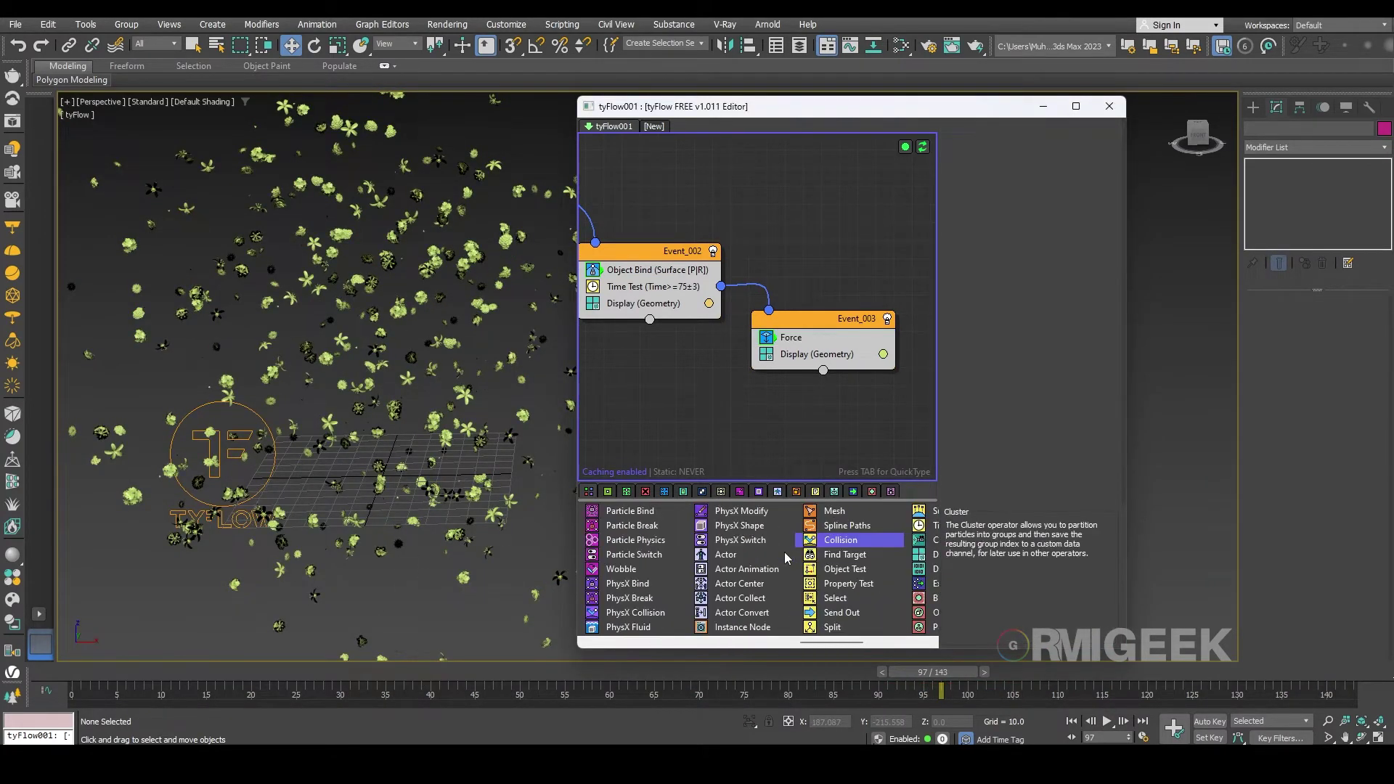
drag(840, 543, 821, 335)
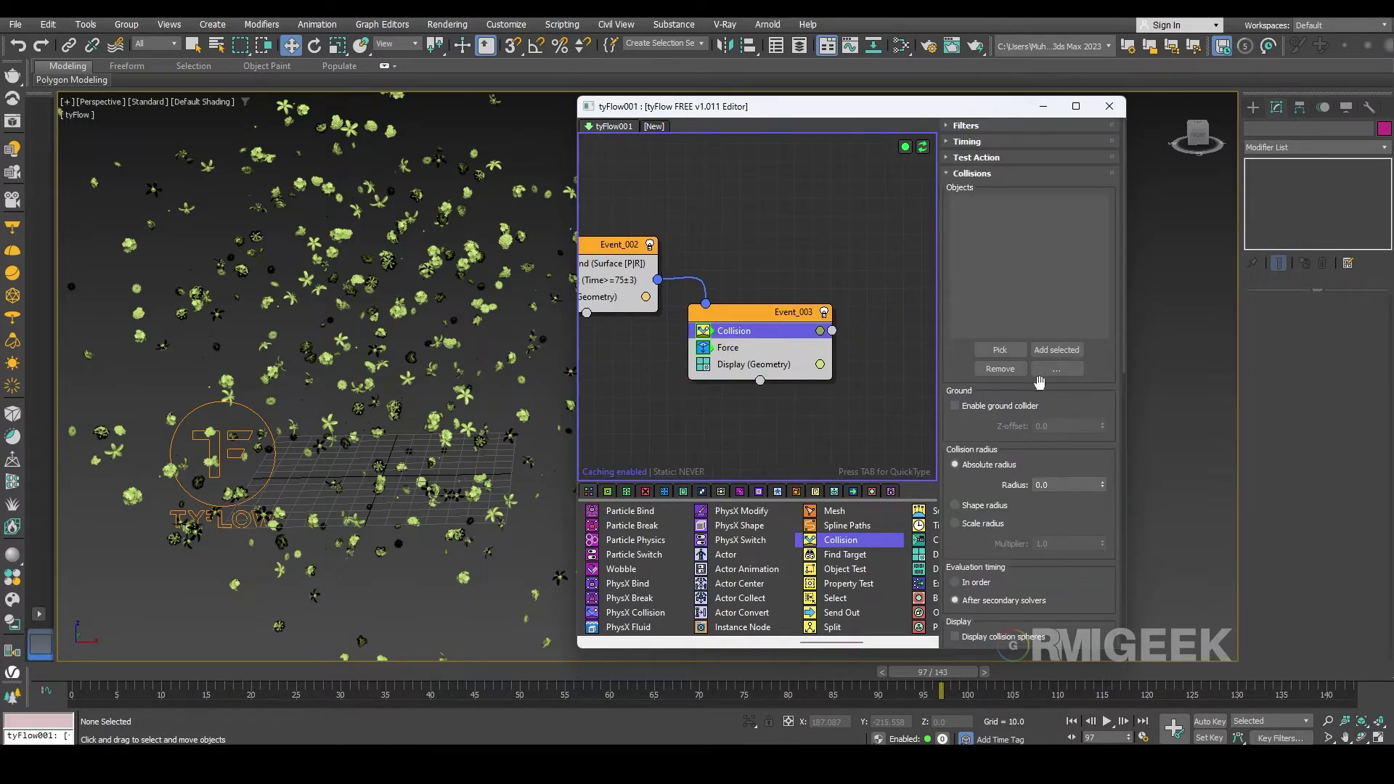
click(1064, 375)
click(1093, 386)
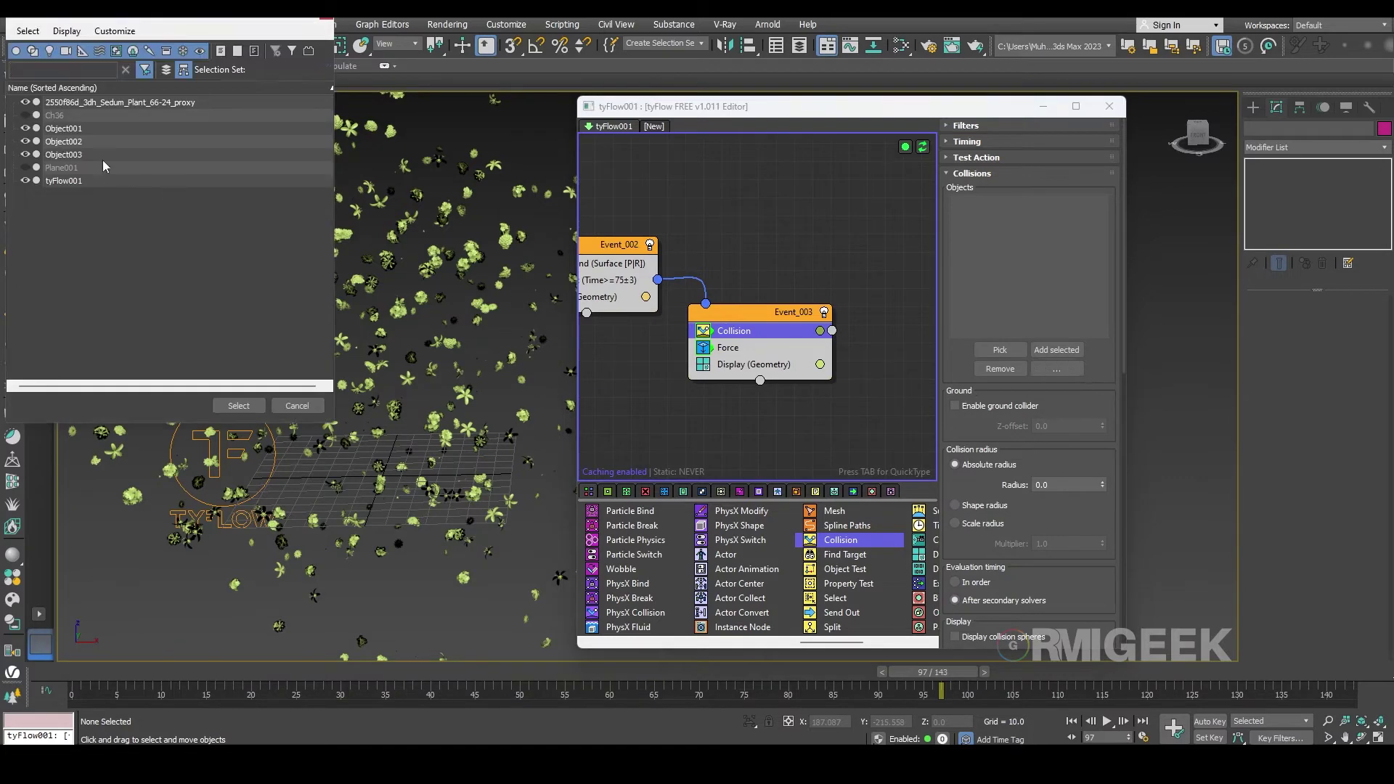
double_click(74, 167)
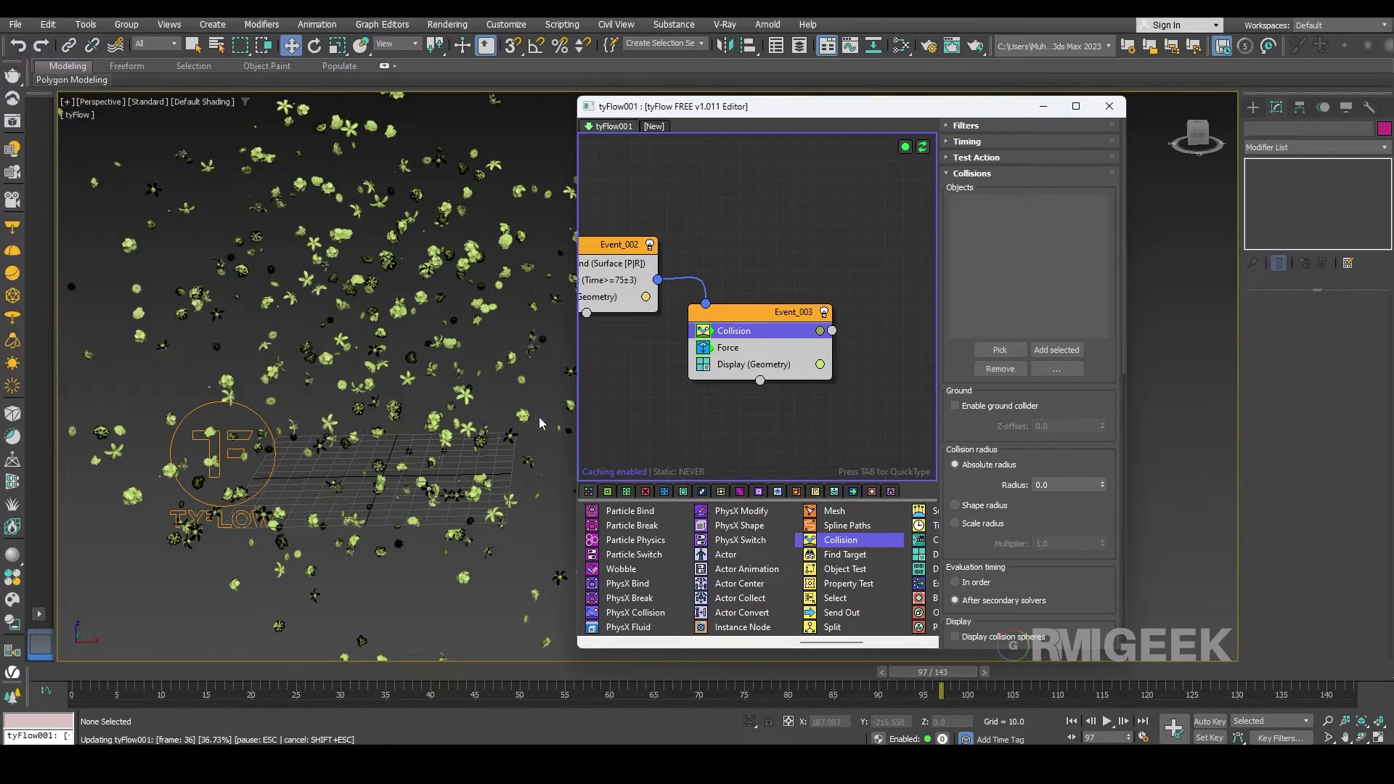
click(866, 421)
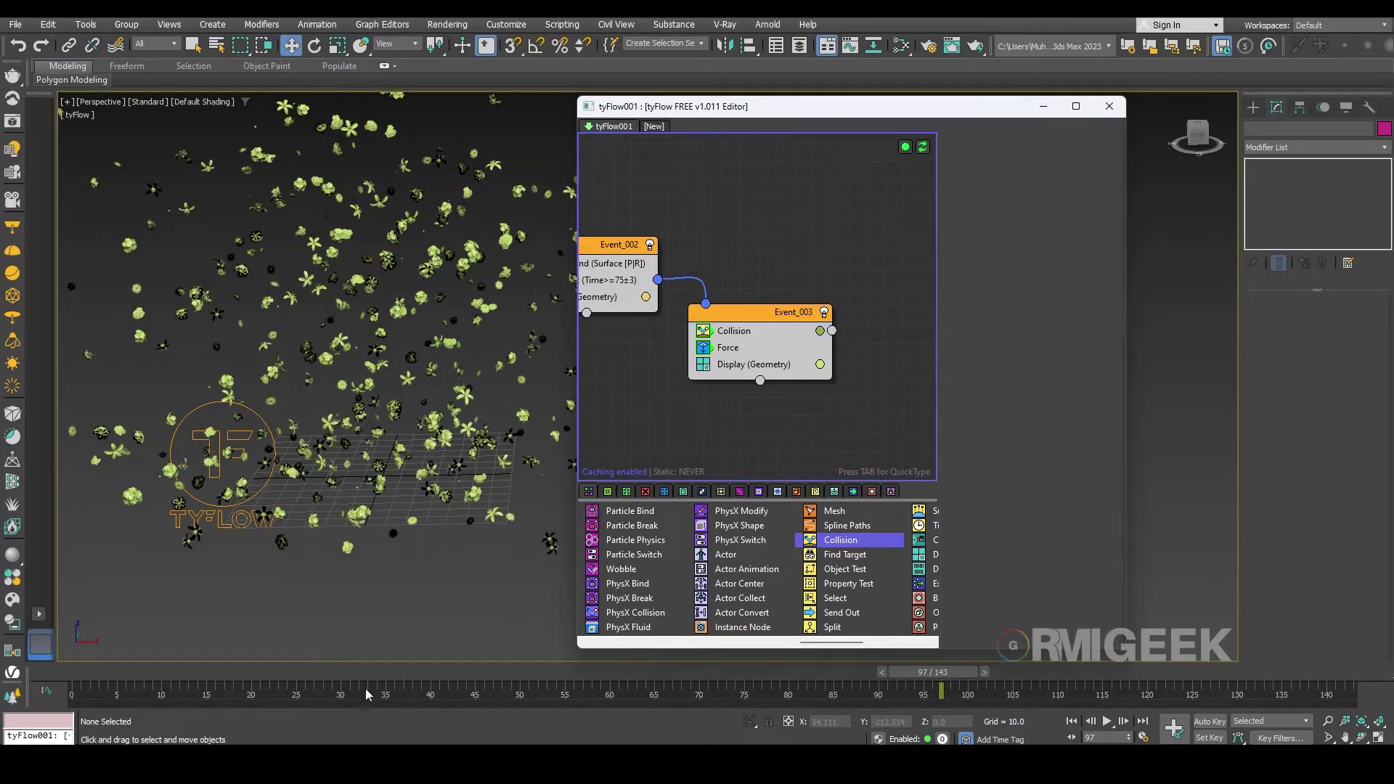
Scrub the timeline to frame 120 and back to frame 110 to inspect the flowers colliding with the ground.
drag(912, 683, 1149, 673)
scroll(355, 493, down, 2)
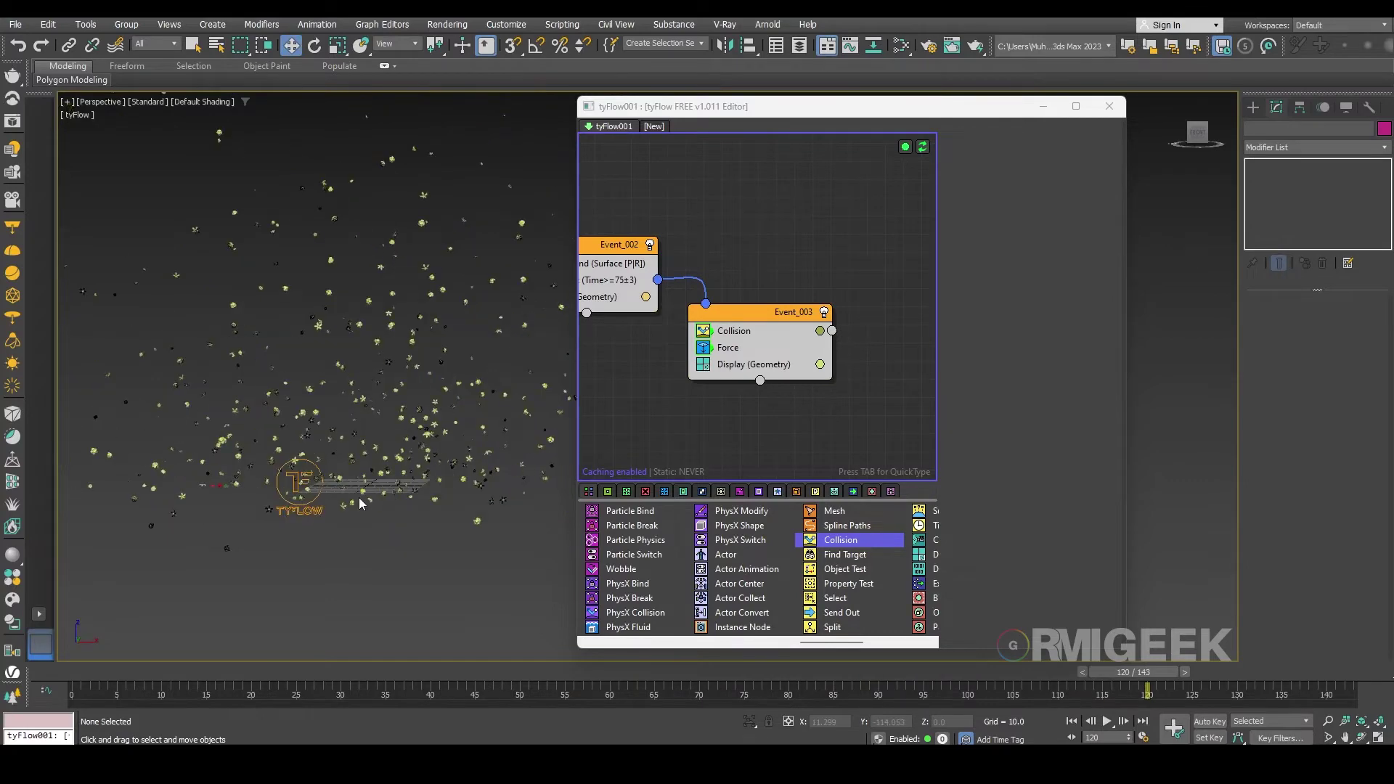
scroll(356, 494, up, 1)
drag(1138, 679, 1051, 673)
middle_drag(389, 180, 380, 305)
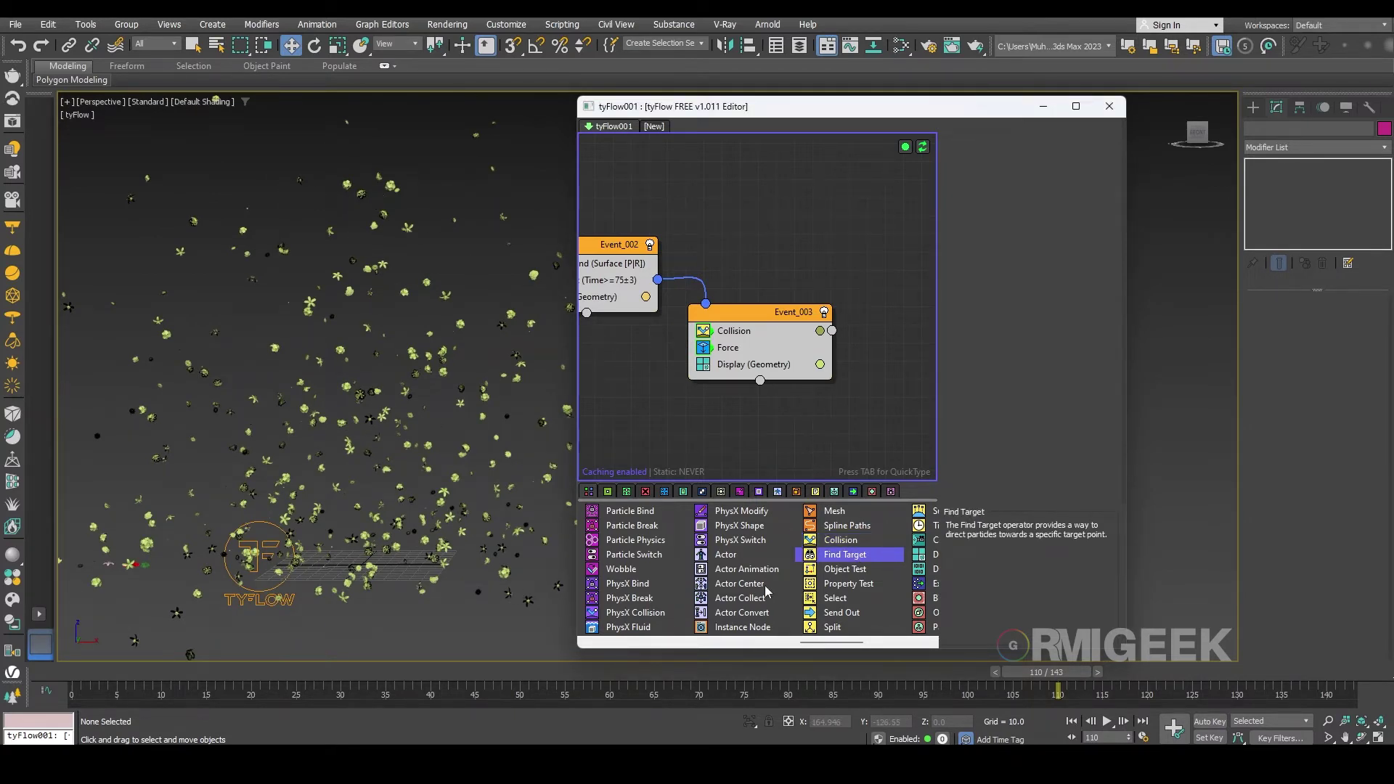
Add a Time Test operator to Event_003 with test type Frame and a test value of 110.
scroll(765, 585, down, 1)
drag(861, 531, 734, 364)
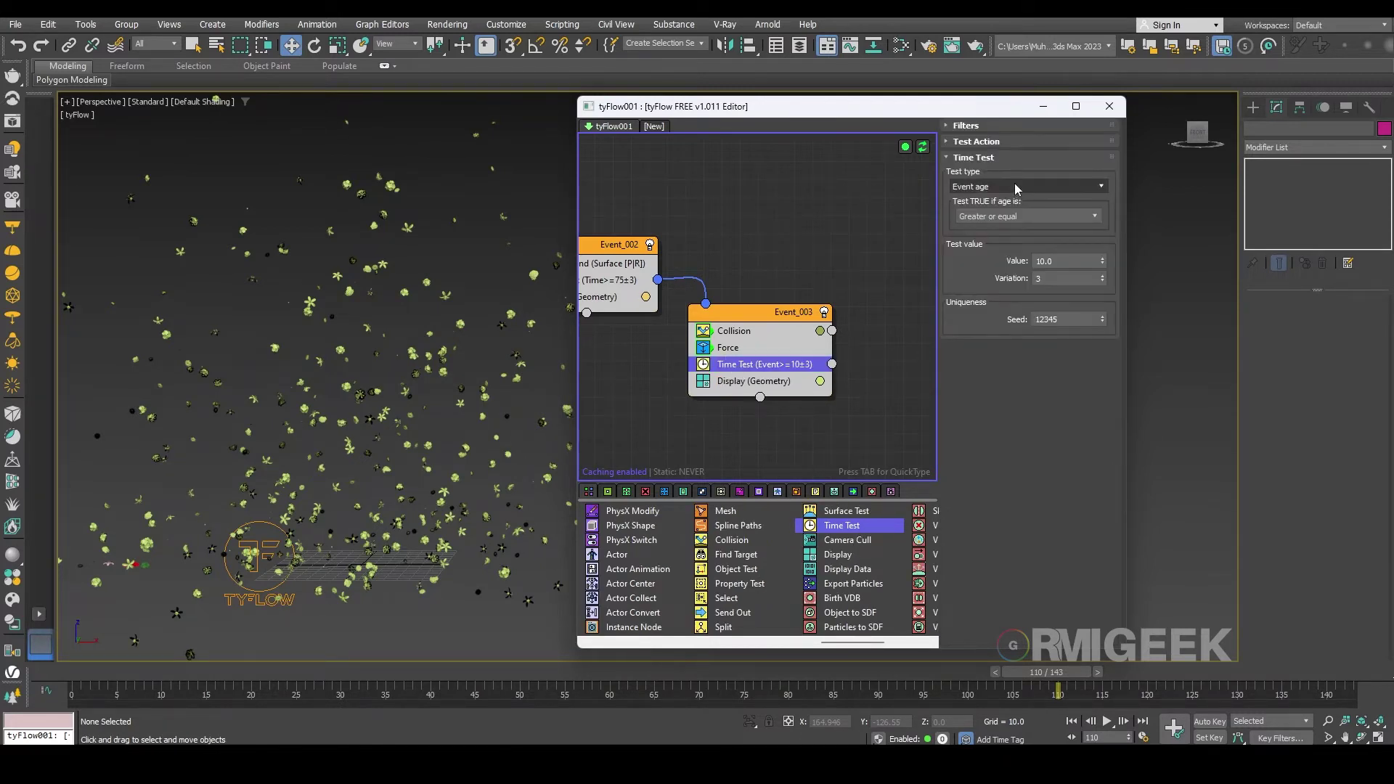
click(1014, 186)
click(1000, 233)
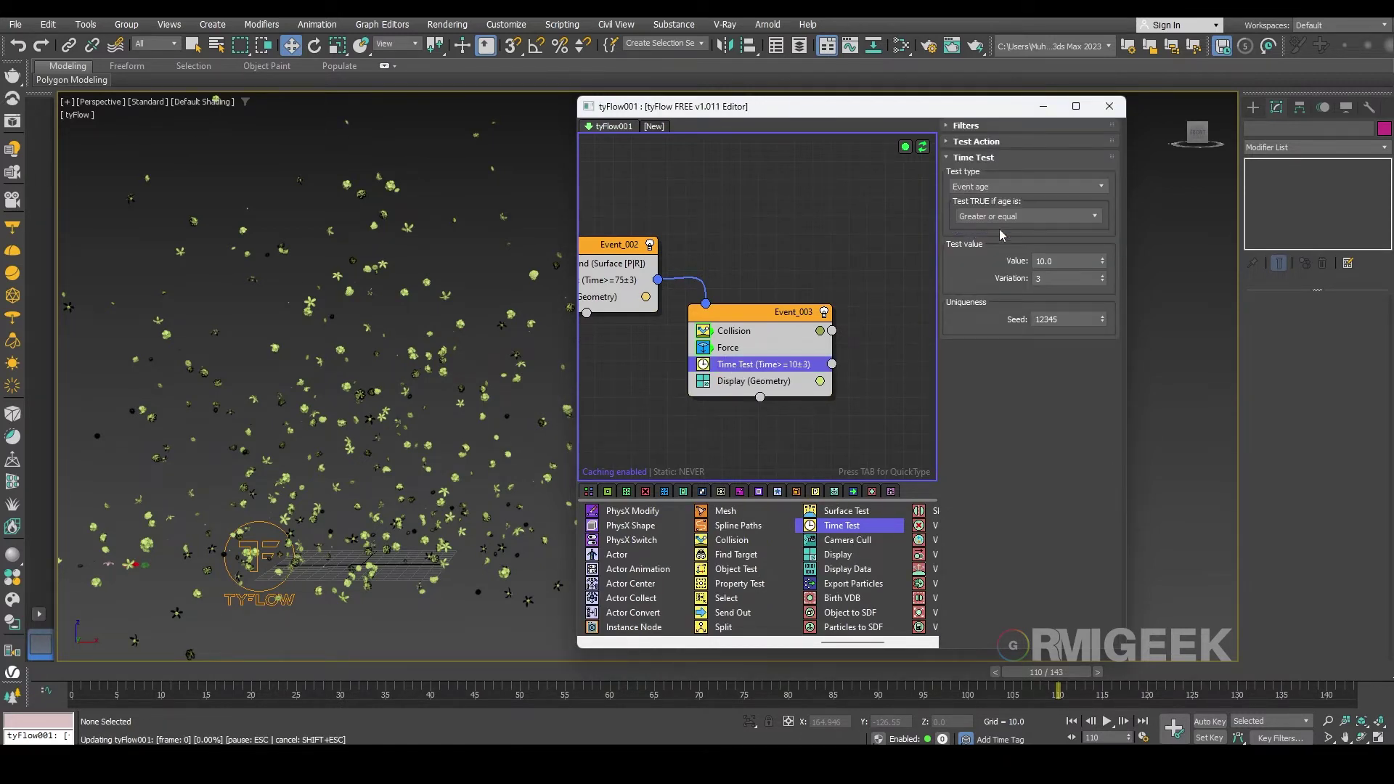
click(1064, 260)
text(110)
key(Return)
Create a new event with a PhysX Shape operator, connect Event_003's Time Test output to it, and close the flow editor.
middle_drag(864, 442, 736, 399)
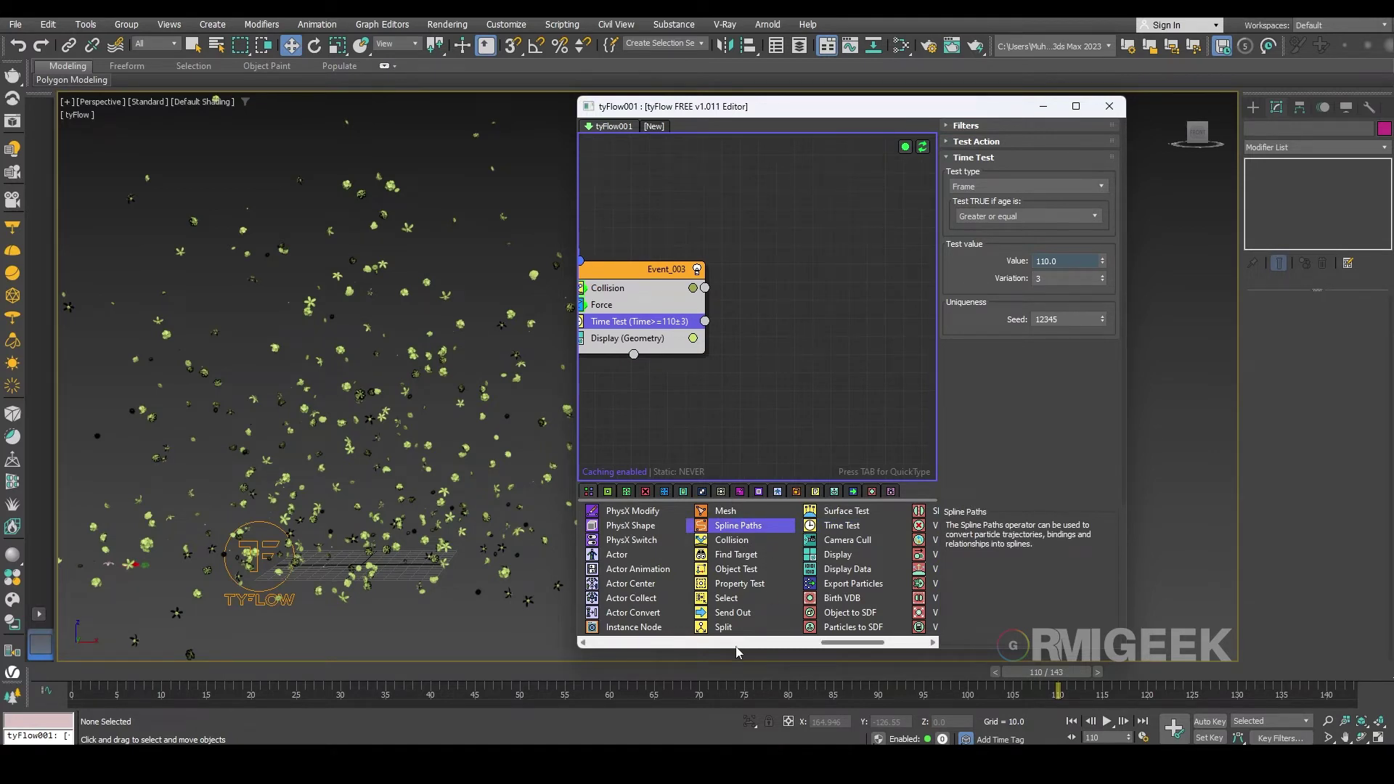
scroll(737, 652, left, 1)
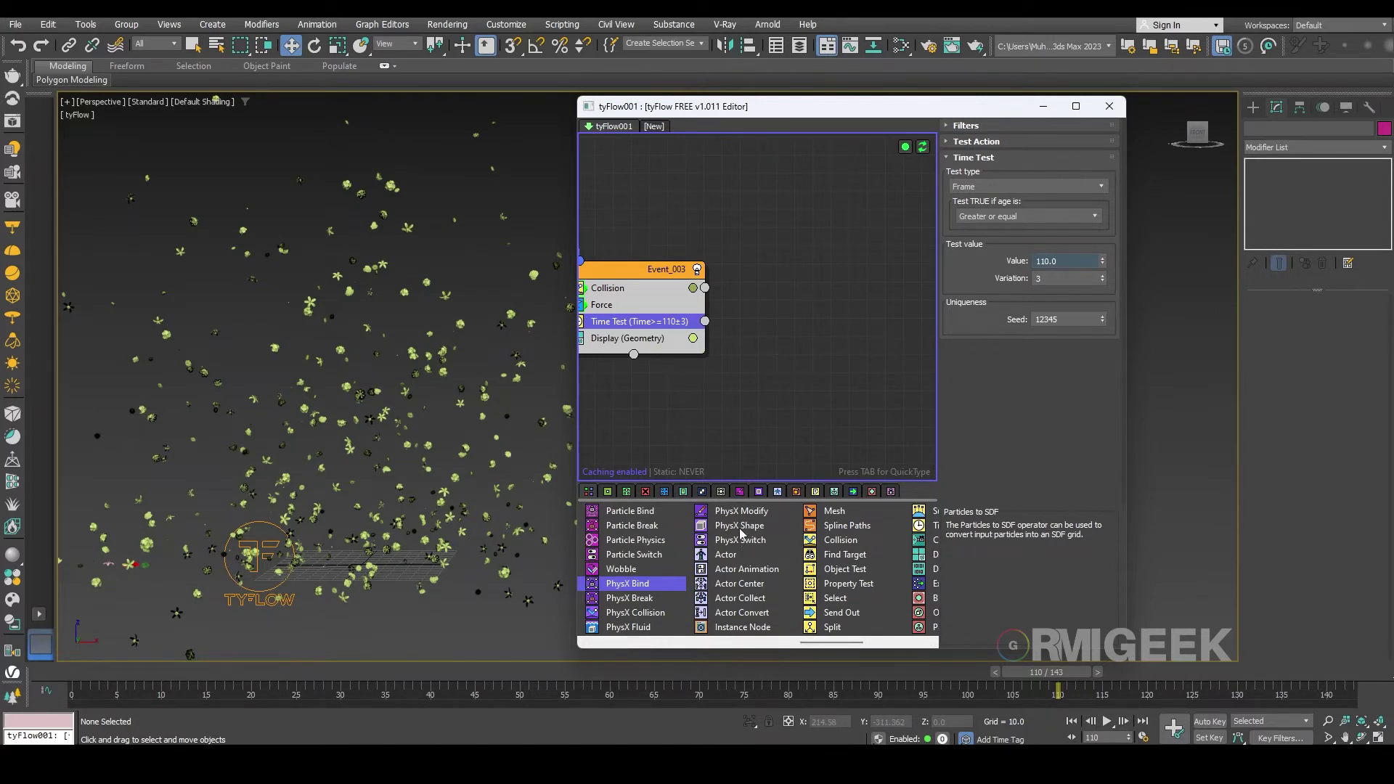
drag(739, 525, 752, 331)
click(715, 331)
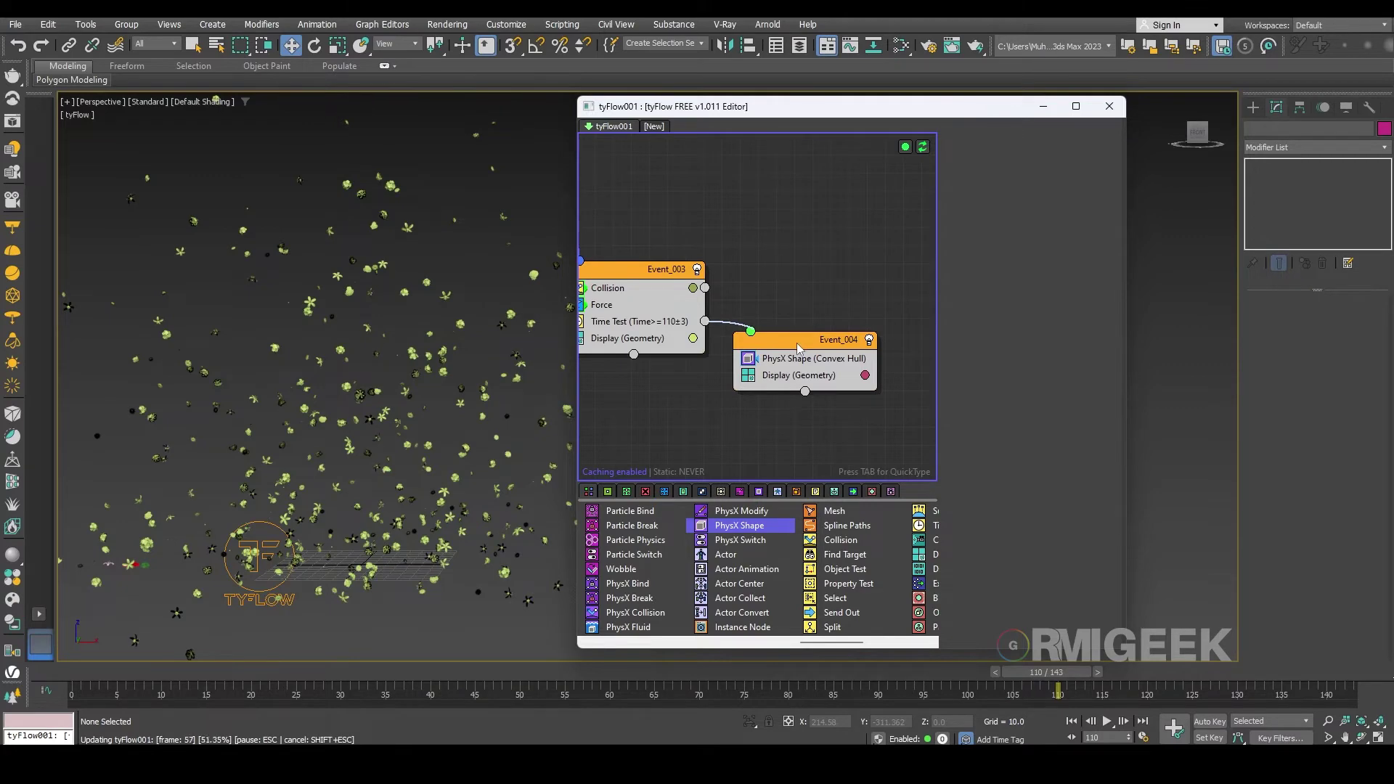
click(799, 347)
click(1109, 106)
Play the animation and scrub to frame 143 to inspect the flowers falling to the ground.
click(1107, 723)
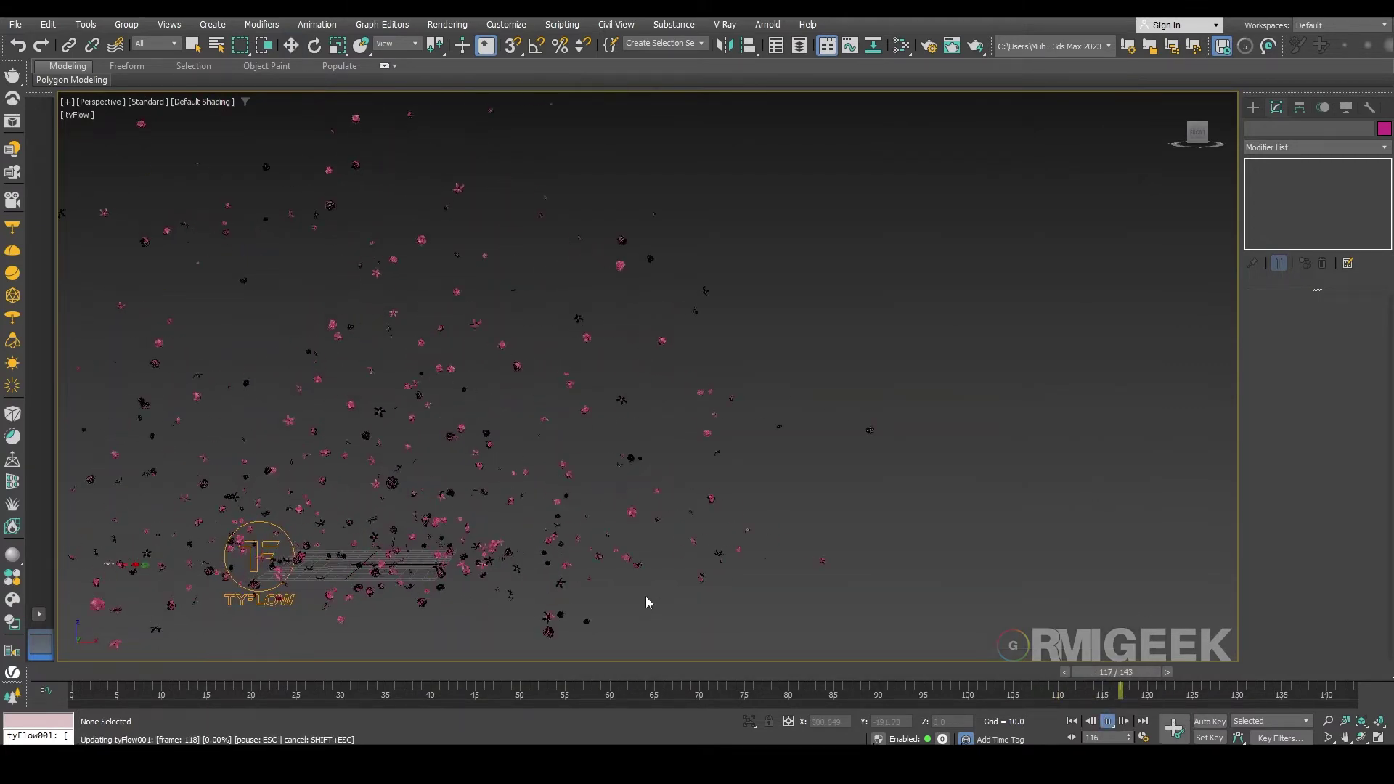
middle_drag(647, 597, 831, 565)
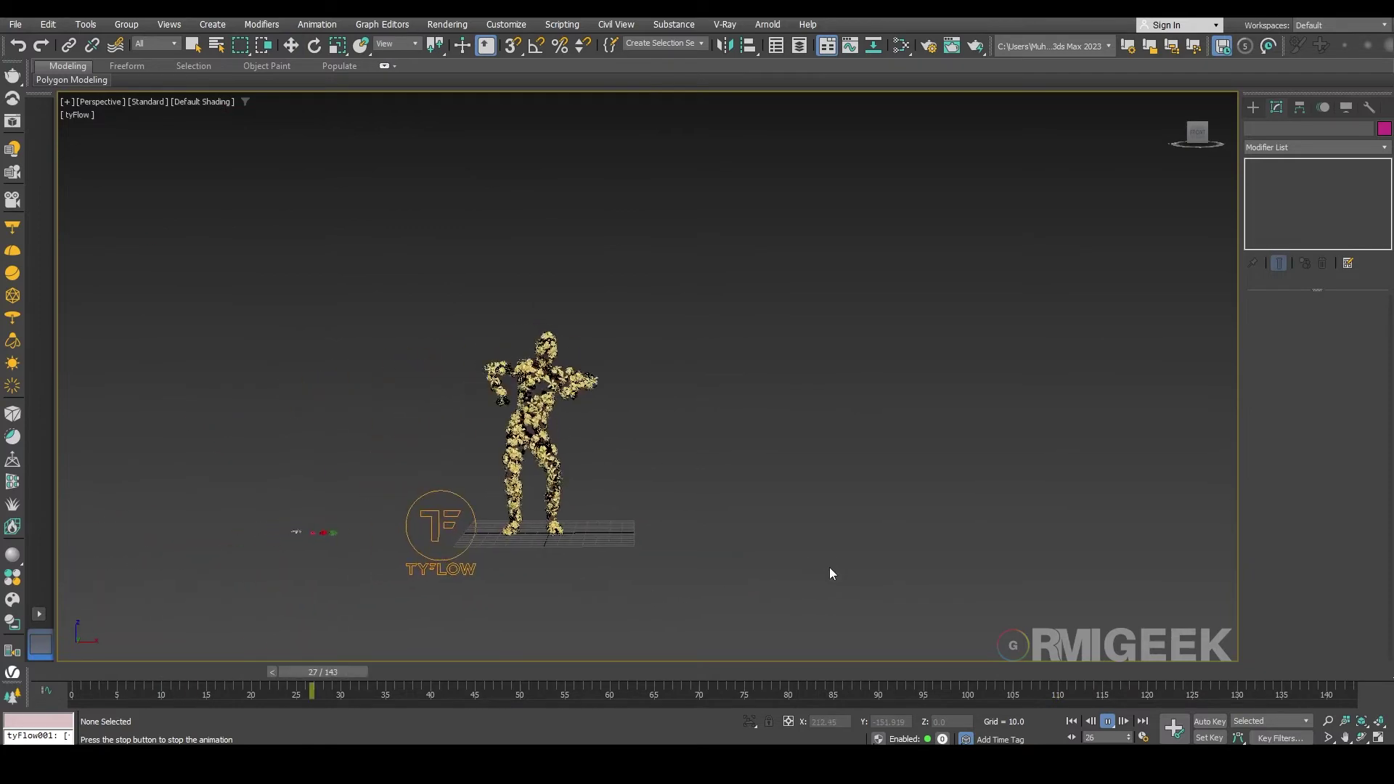
drag(1006, 674, 1345, 670)
Set the animation's end time to frame 160.
click(1146, 738)
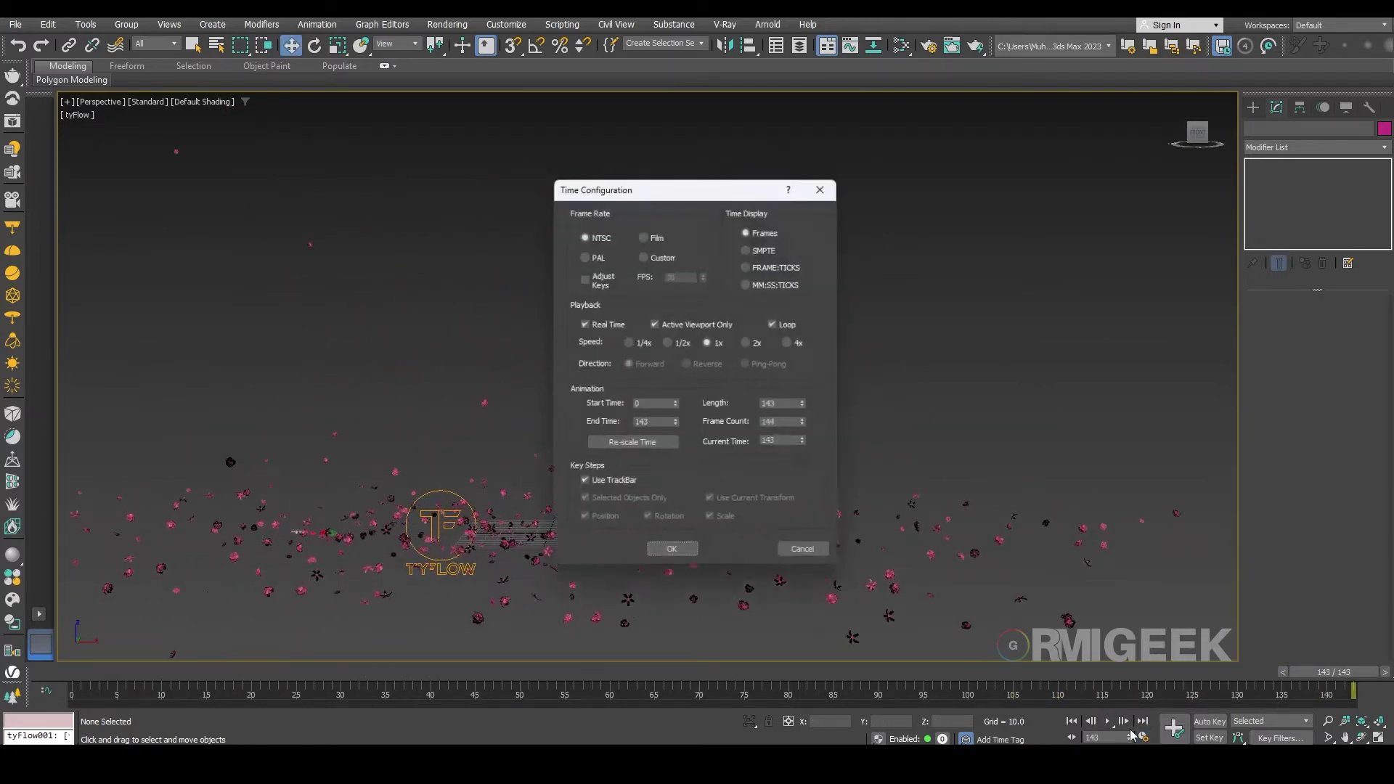
double_click(664, 426)
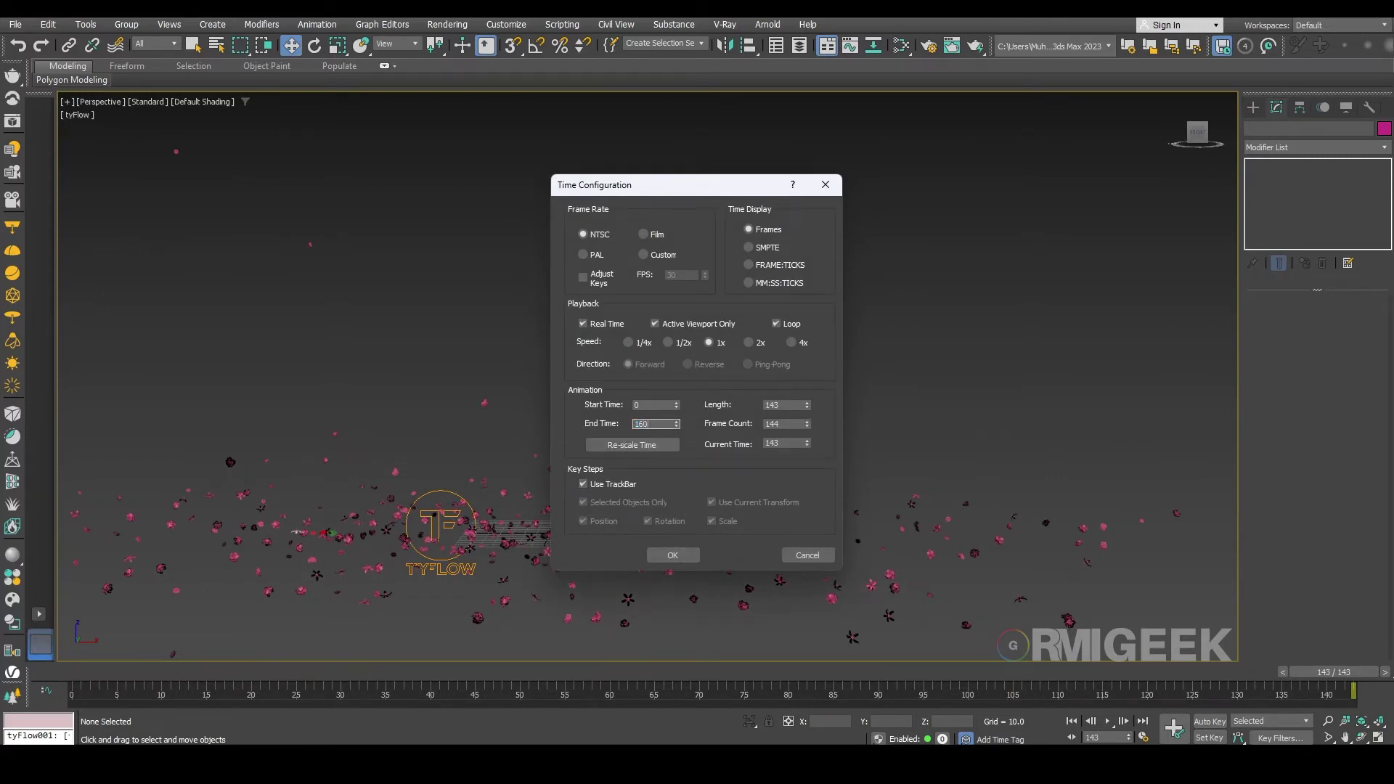
text(160)
key(Return)
click(673, 557)
Go to frame 160 and play the animation to review the extended simulation.
key(End)
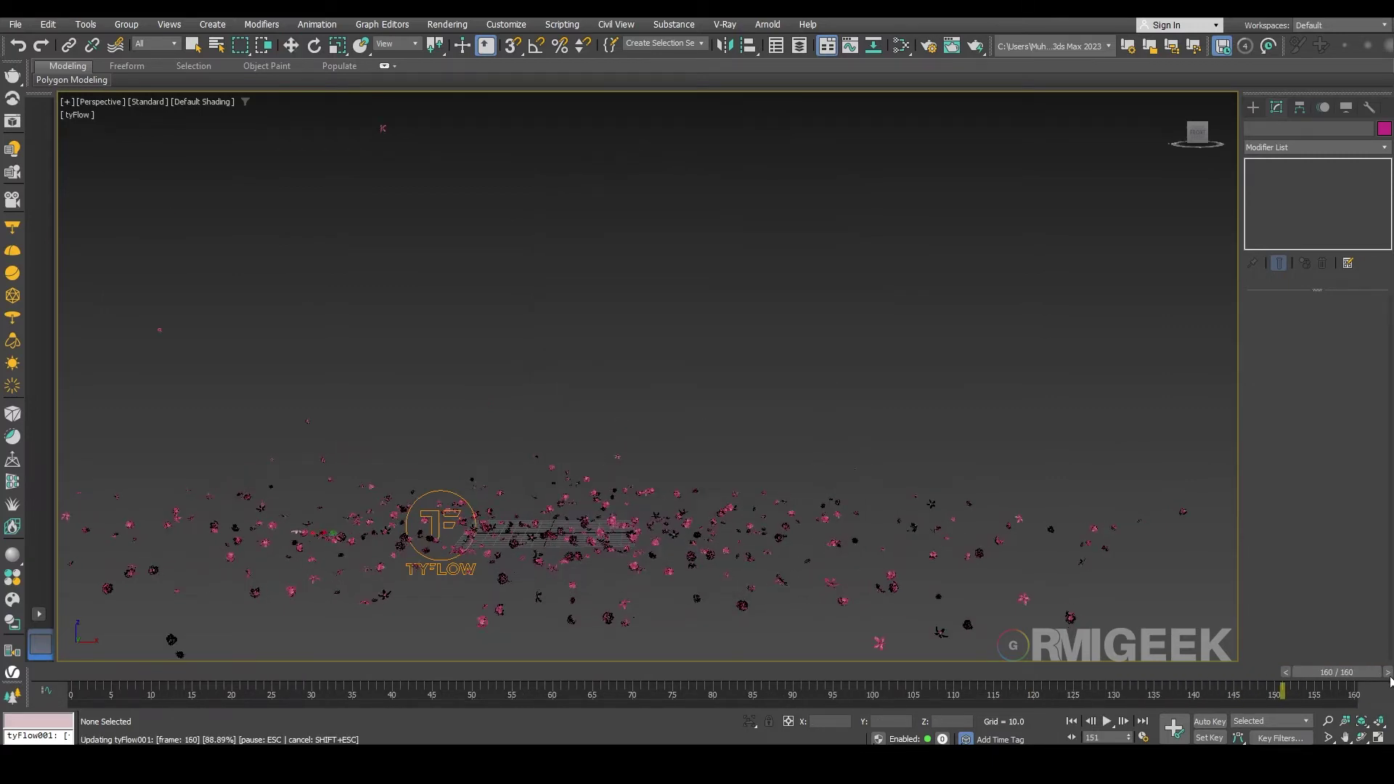
click(1107, 721)
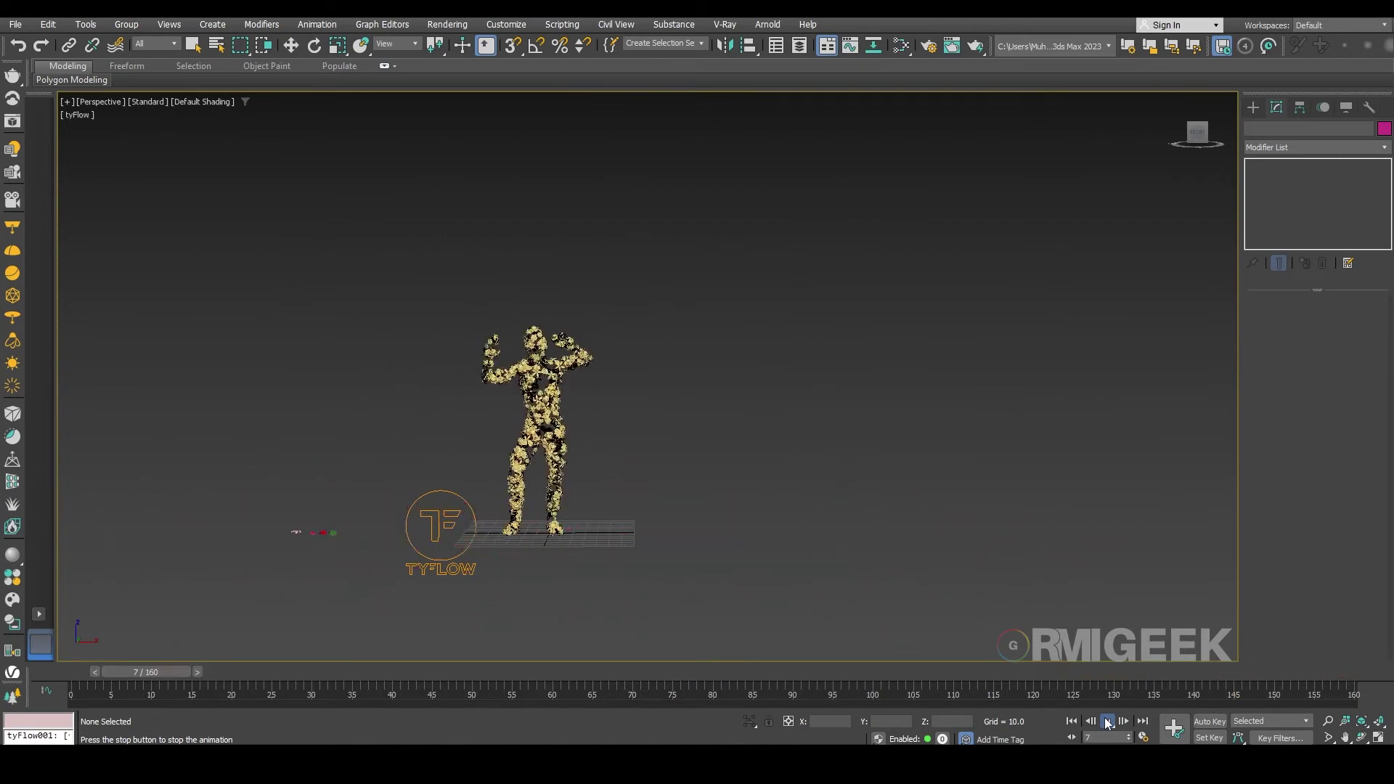
click(1107, 721)
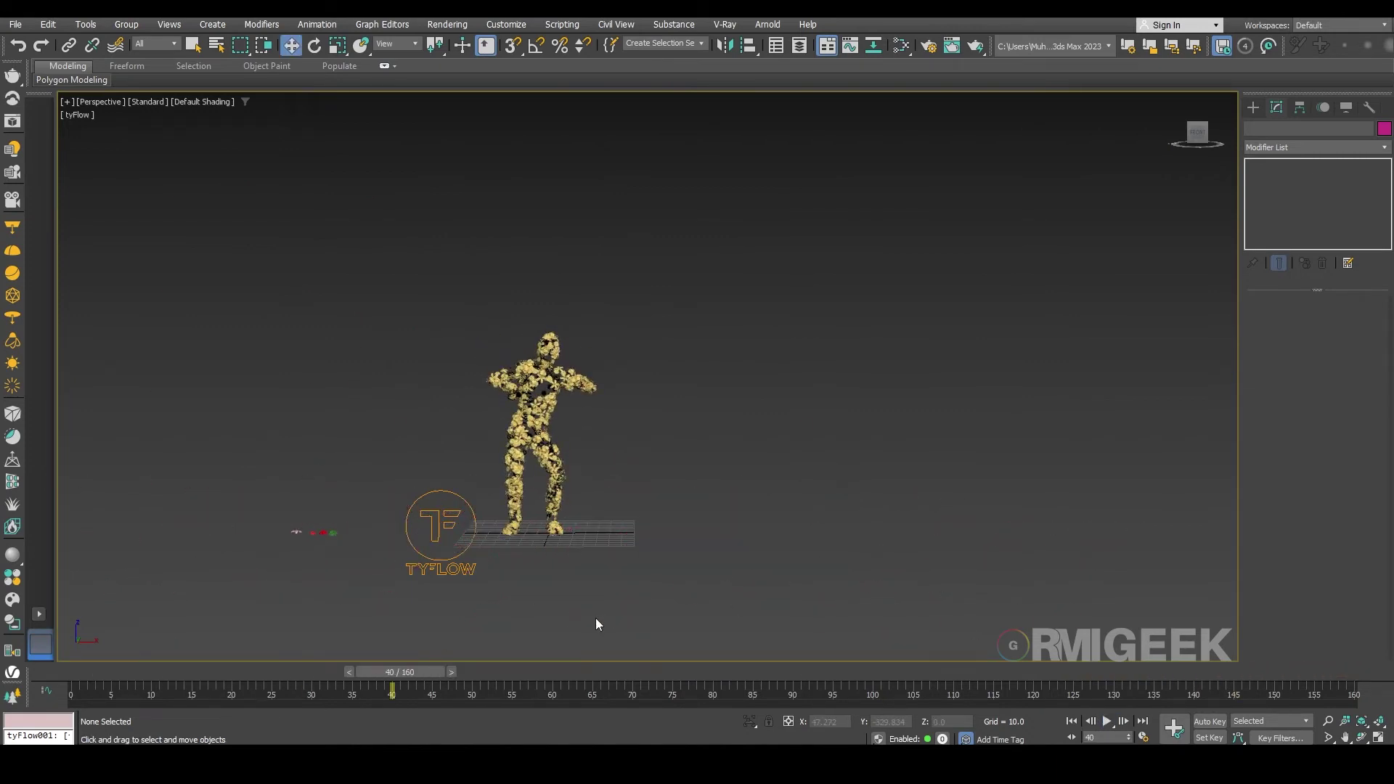
Reopen the editor of the tyFlow001 object, widen it, and add a Mesh operator to the event preceding Event_002.
click(452, 501)
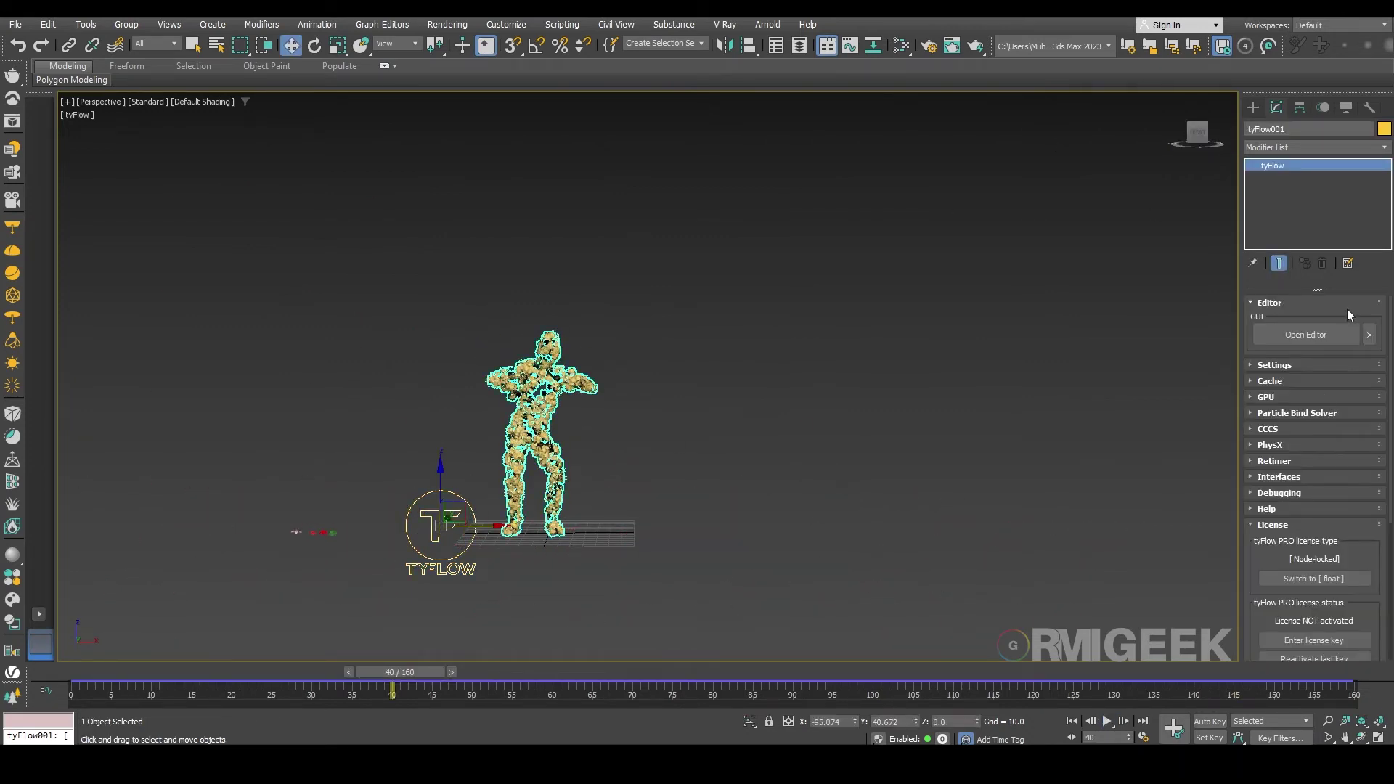
click(1314, 336)
middle_drag(714, 369, 834, 306)
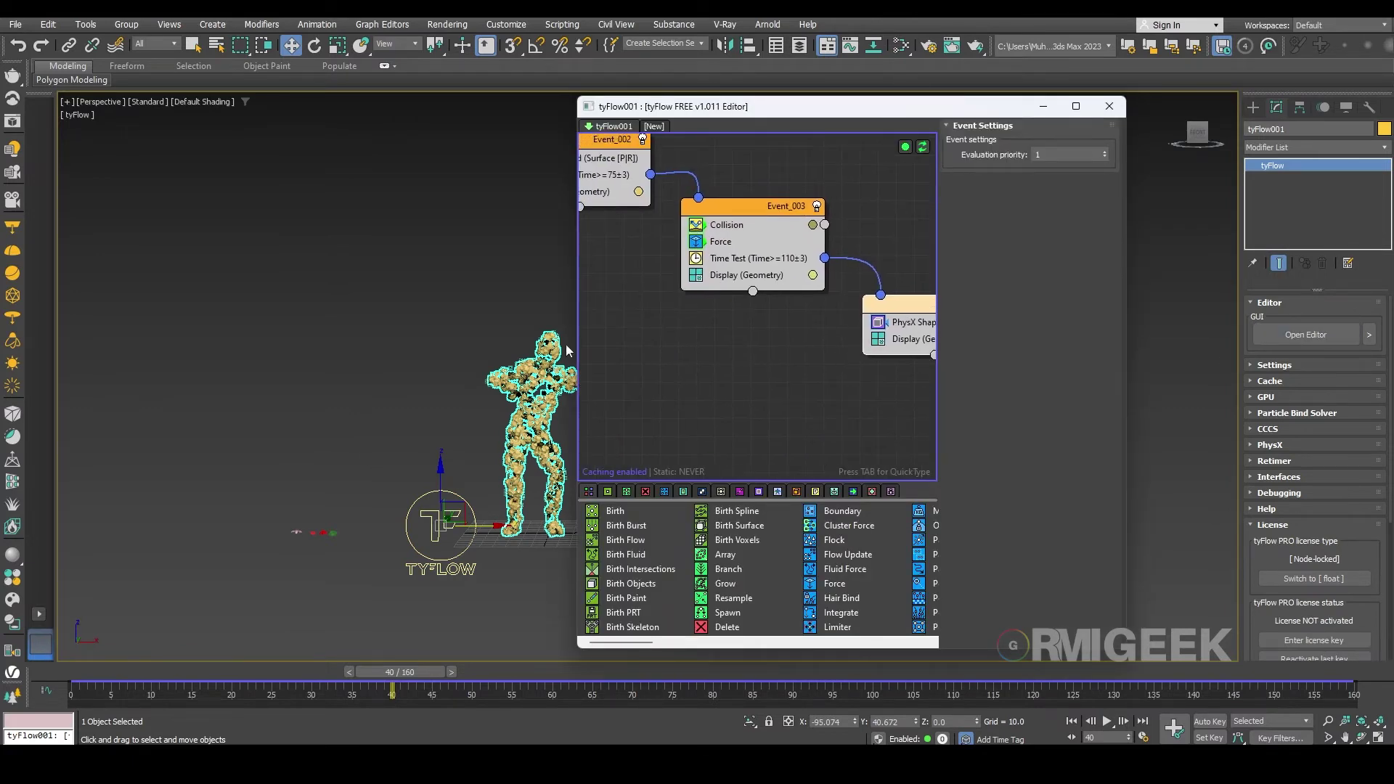
drag(573, 324, 475, 326)
middle_drag(679, 371, 846, 459)
drag(609, 583, 606, 587)
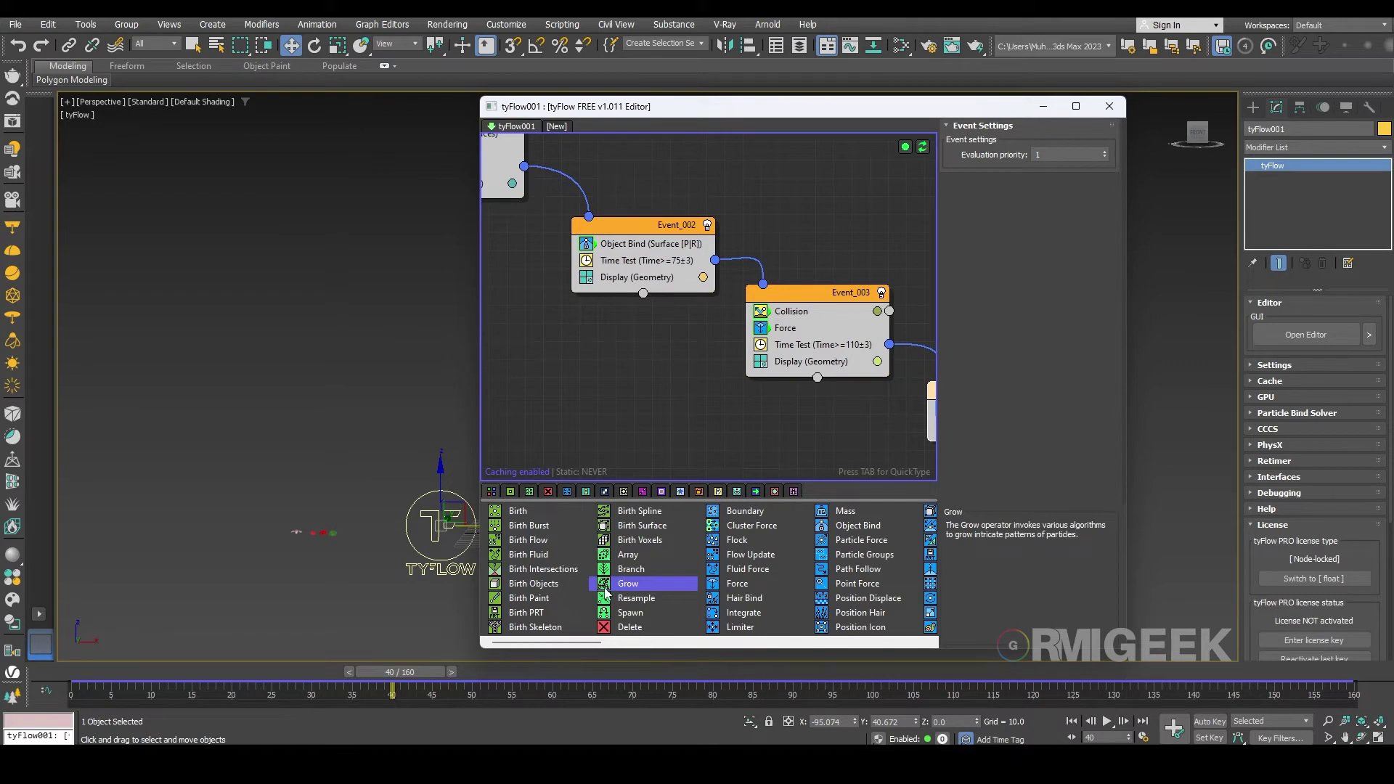
scroll(605, 592, down, 5)
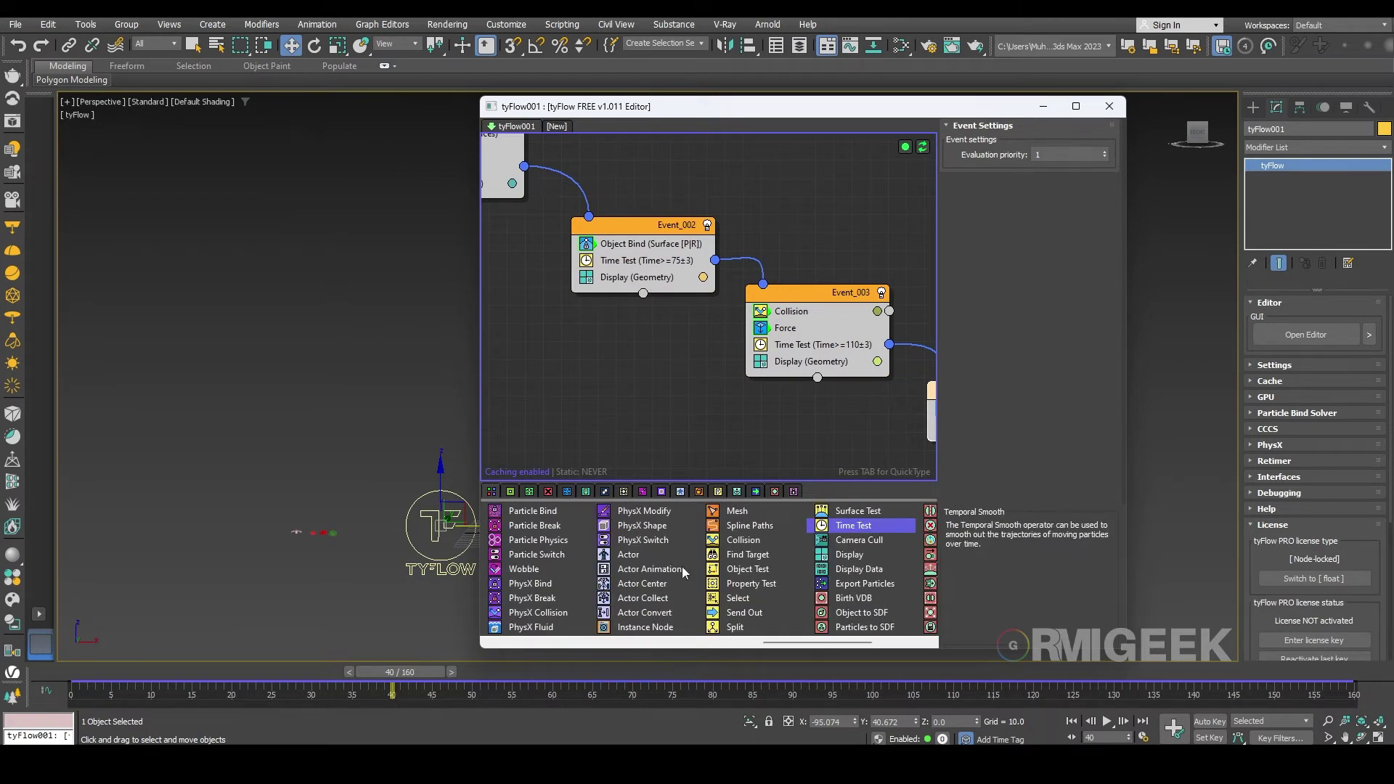
middle_drag(567, 316, 723, 479)
drag(737, 510, 599, 284)
Add a Mesh operator to each of Event_002, Event_003 and Event_004, and close the flow editor.
middle_drag(739, 406, 573, 362)
drag(763, 518, 659, 317)
middle_drag(822, 392, 703, 341)
drag(704, 341, 719, 350)
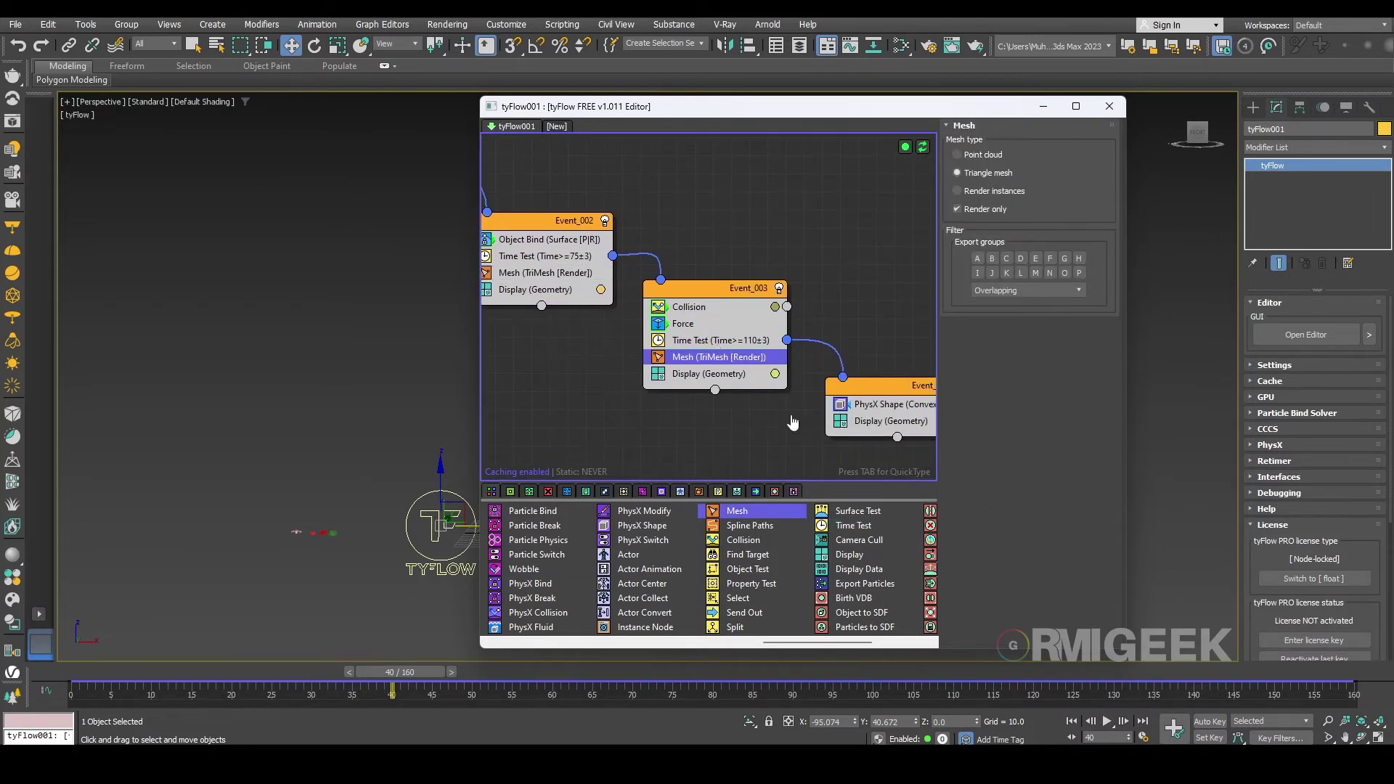
middle_drag(769, 419, 617, 366)
drag(732, 514, 719, 366)
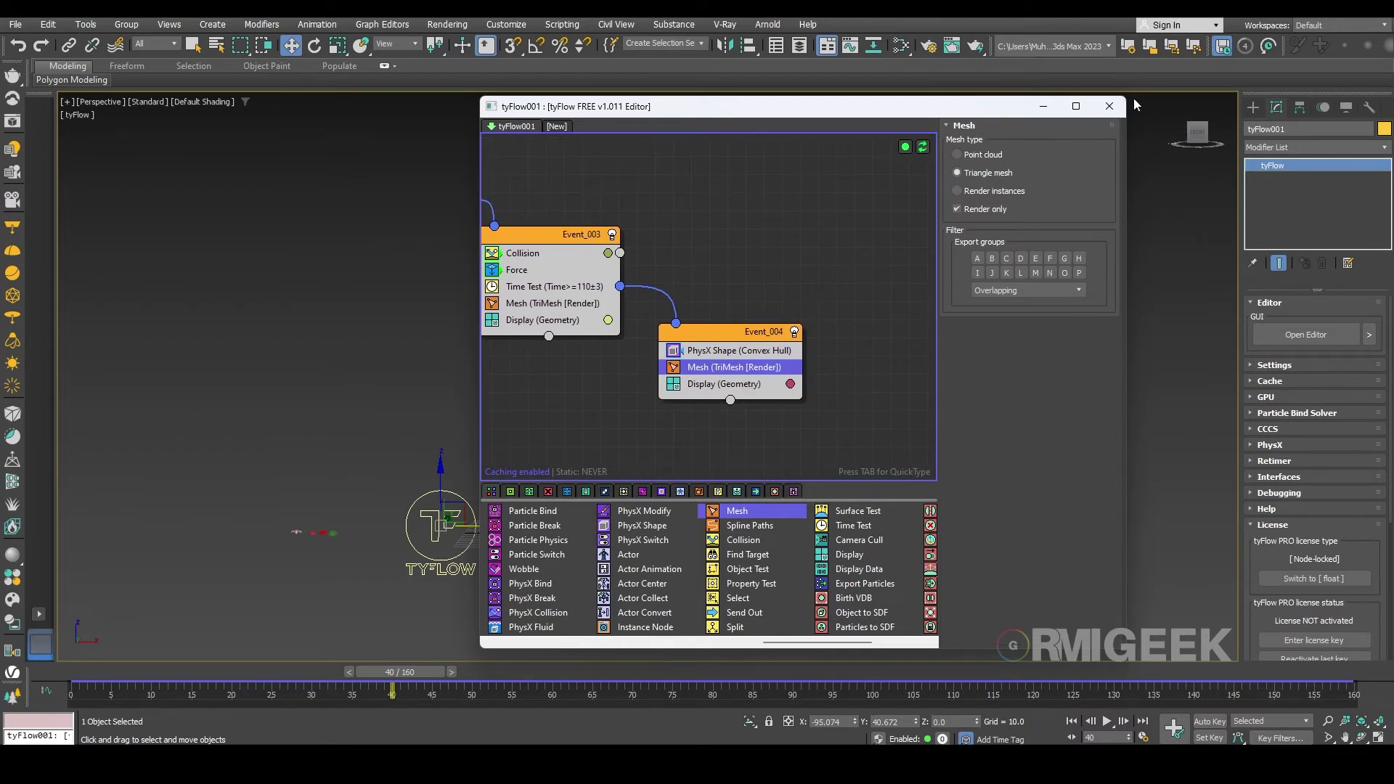
click(1109, 106)
Open the Multi/Sub-Object Material #113 in the Slate Material Editor and shrink the editor window to expose the viewport.
click(886, 389)
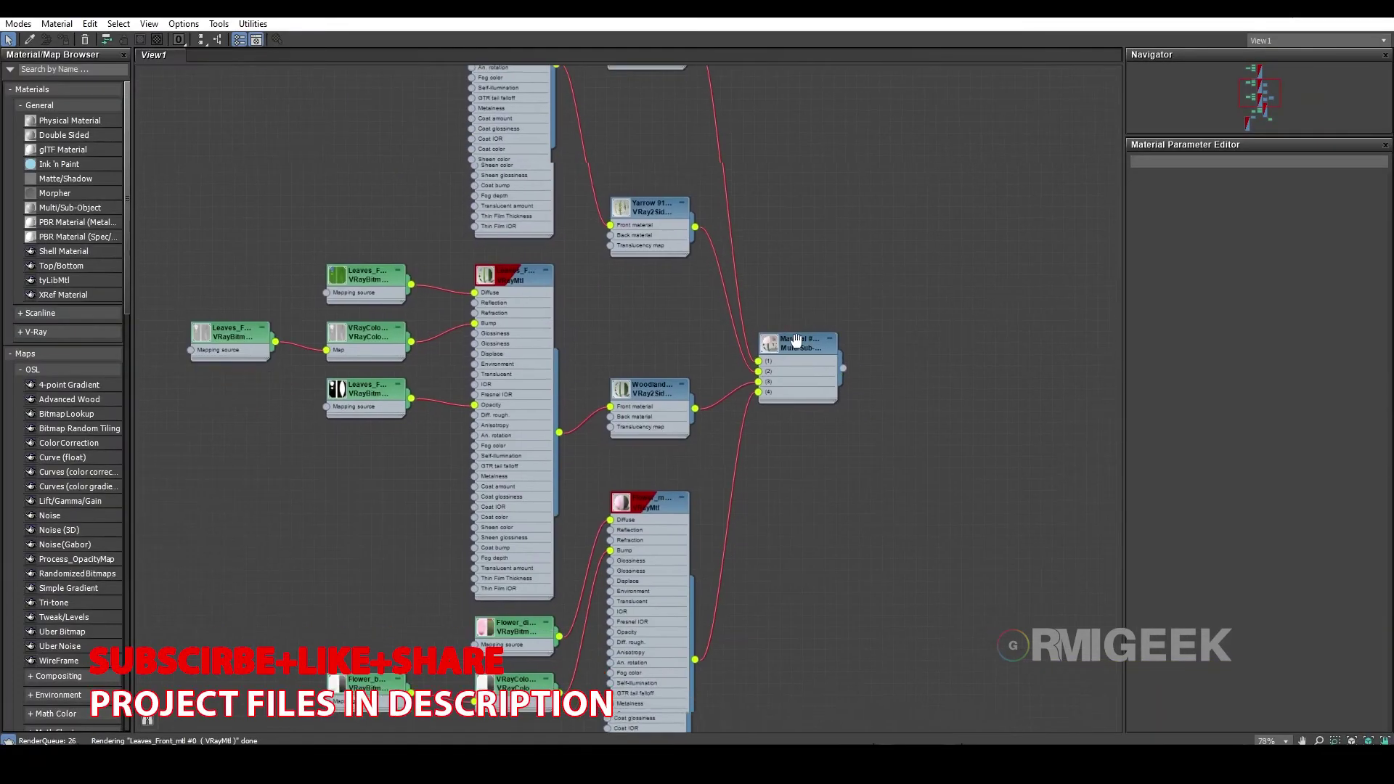
scroll(796, 341, up, 4)
double_click(748, 334)
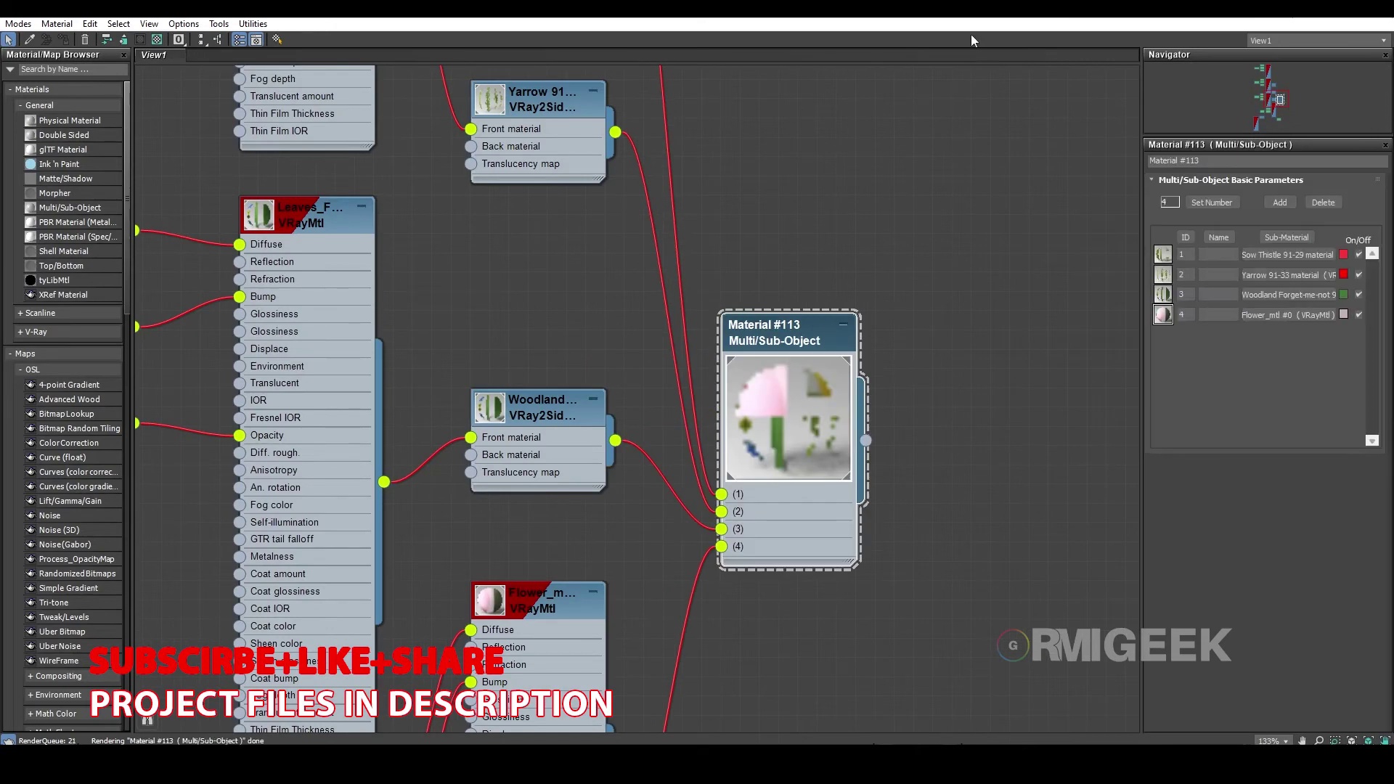
drag(953, 10, 945, 161)
drag(338, 584, 216, 482)
Assign the Multi/Sub-Object Material #113 to the tyFlow object and close the material editor.
click(518, 428)
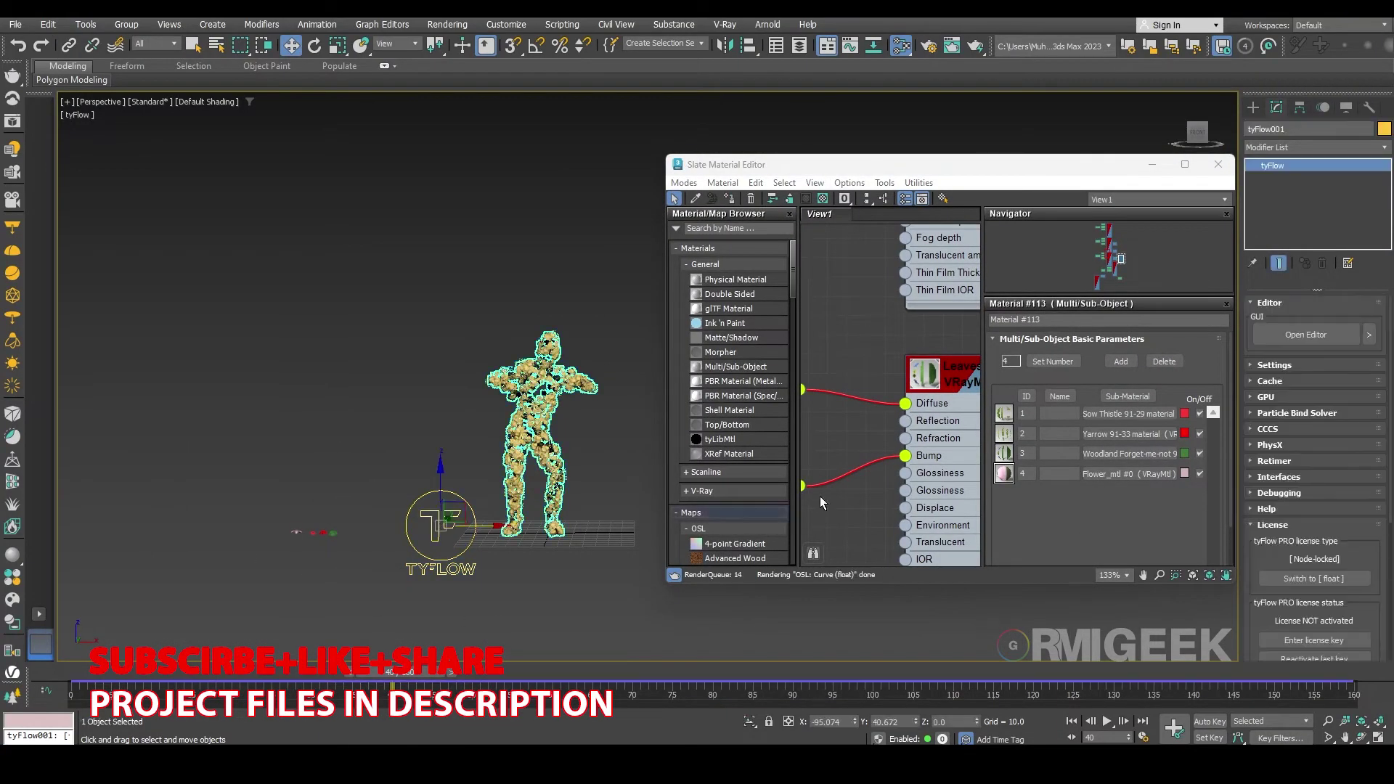
scroll(951, 393, down, 6)
middle_drag(958, 396, 774, 367)
middle_drag(882, 404, 782, 366)
scroll(904, 411, up, 3)
right_click(884, 357)
click(922, 377)
click(726, 135)
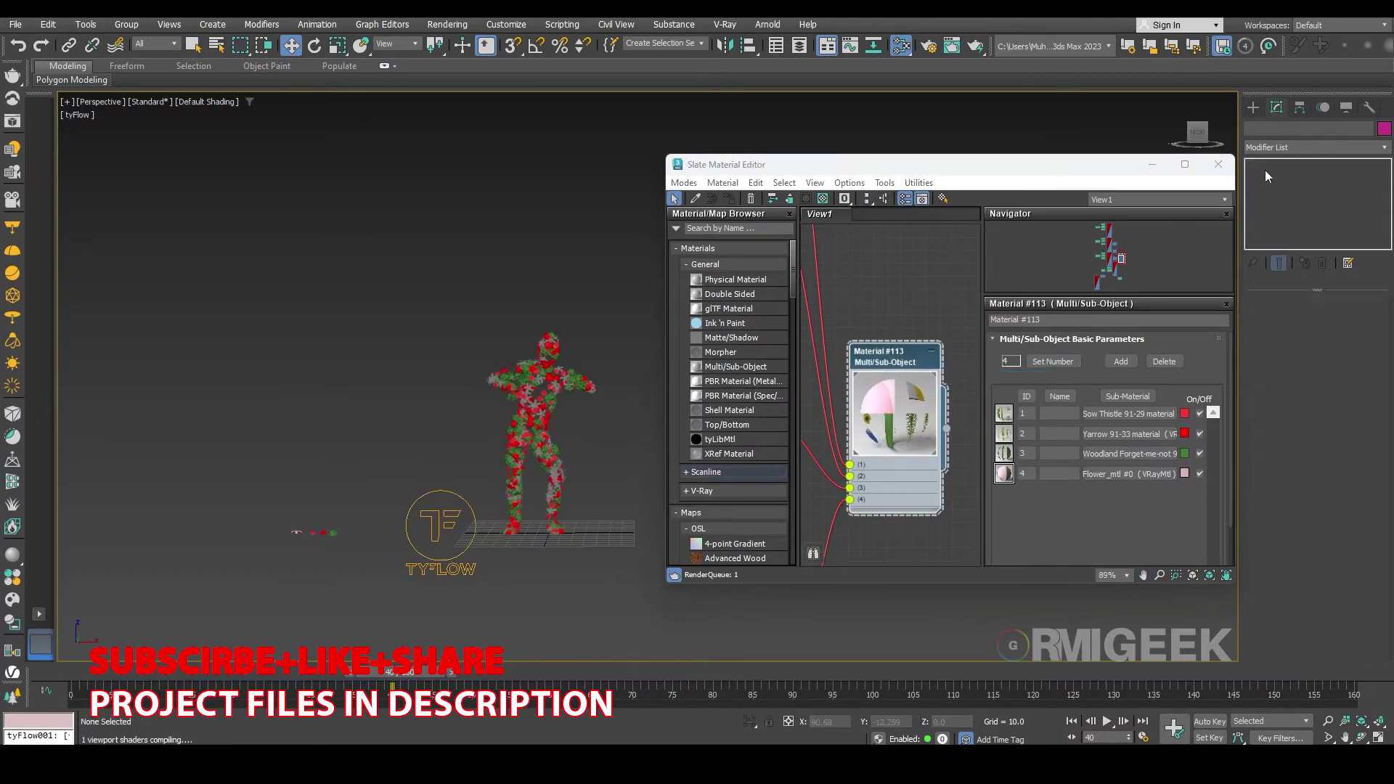
click(1219, 165)
Play the animation to check the materials on the flower-covered dancing character.
scroll(510, 422, up, 3)
drag(255, 613, 238, 611)
click(1108, 723)
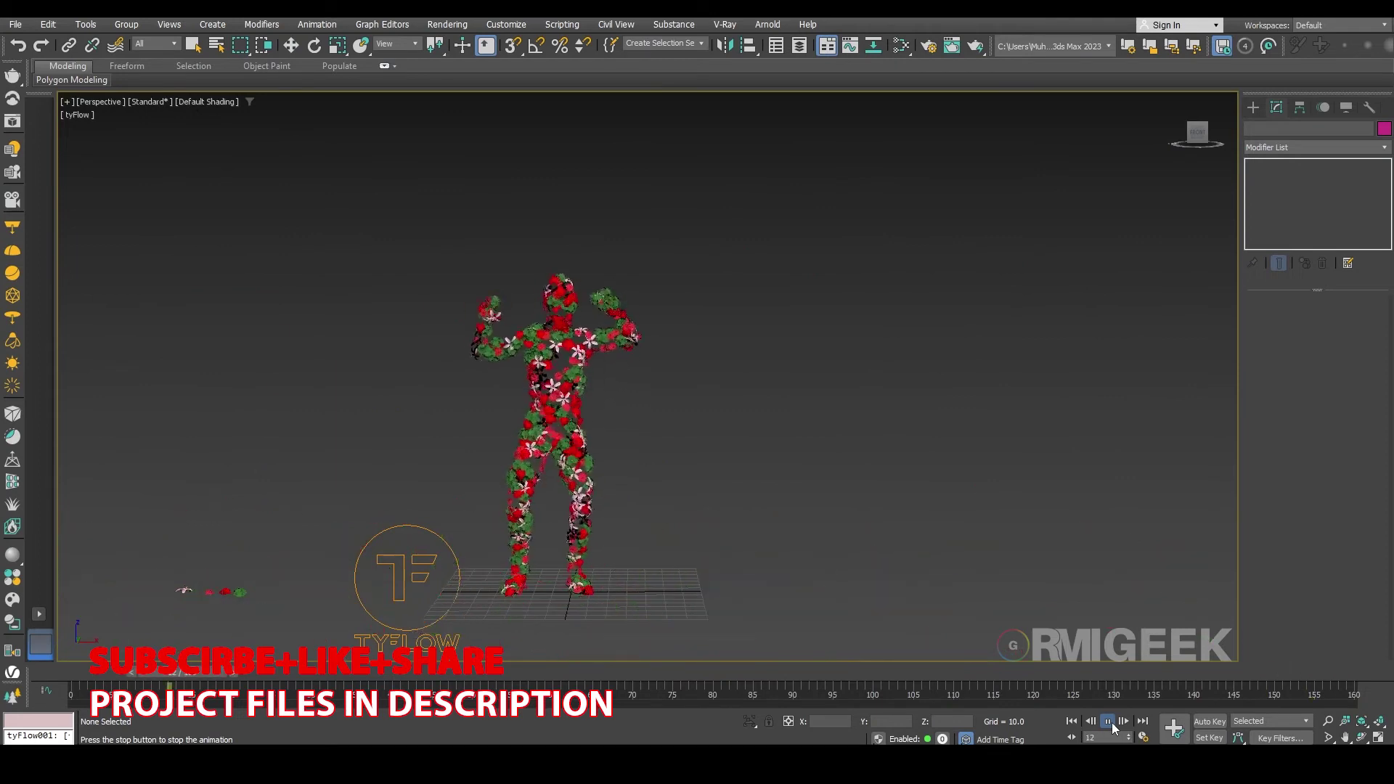
click(1108, 722)
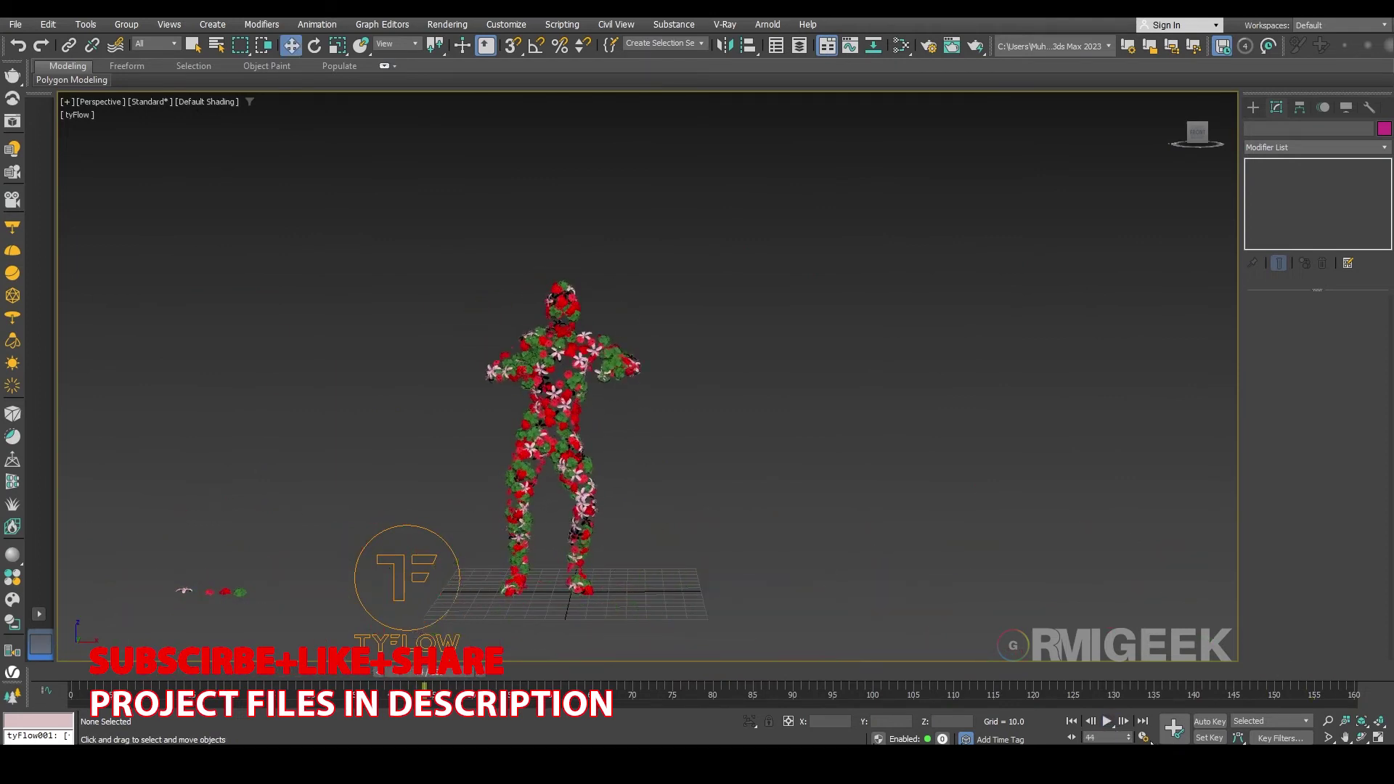
Set the animation's end time to frame 200.
click(1145, 739)
double_click(654, 423)
text(200)
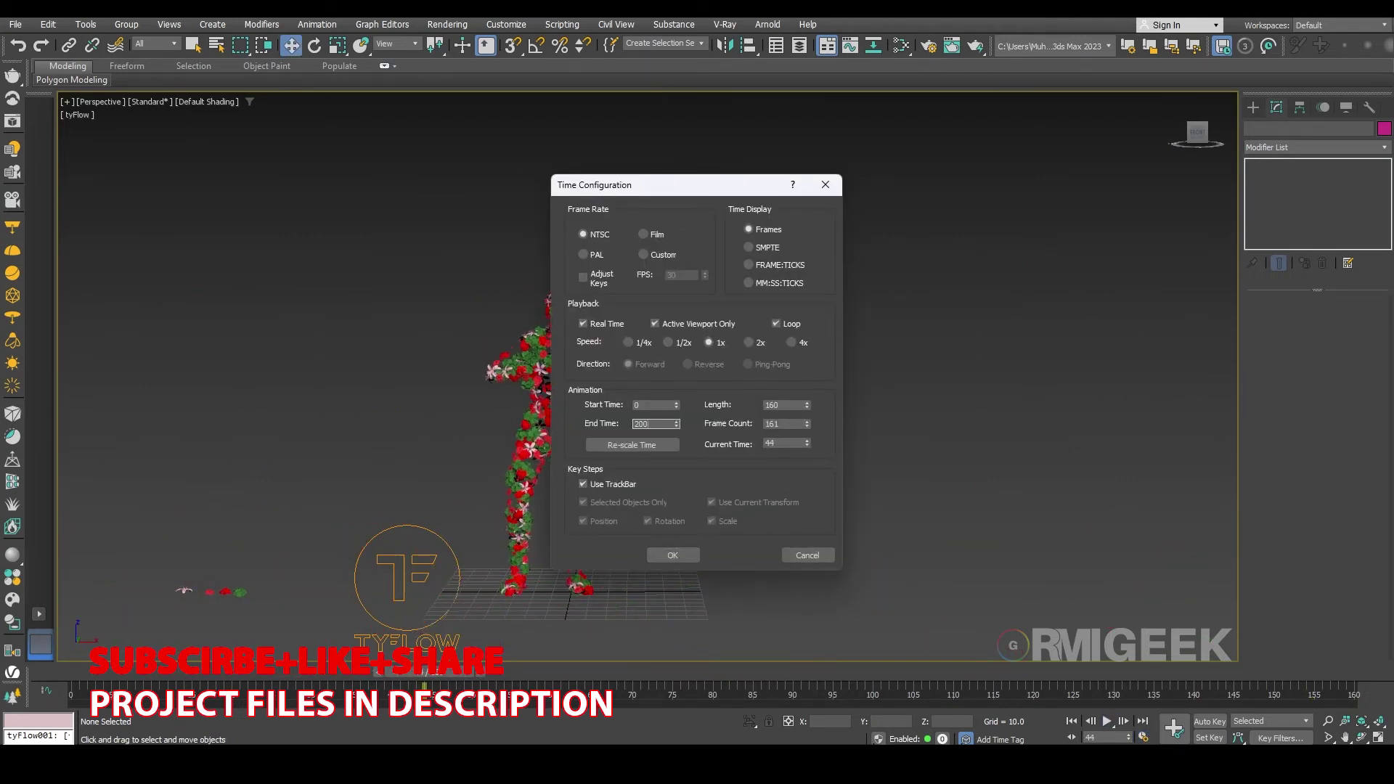
click(676, 557)
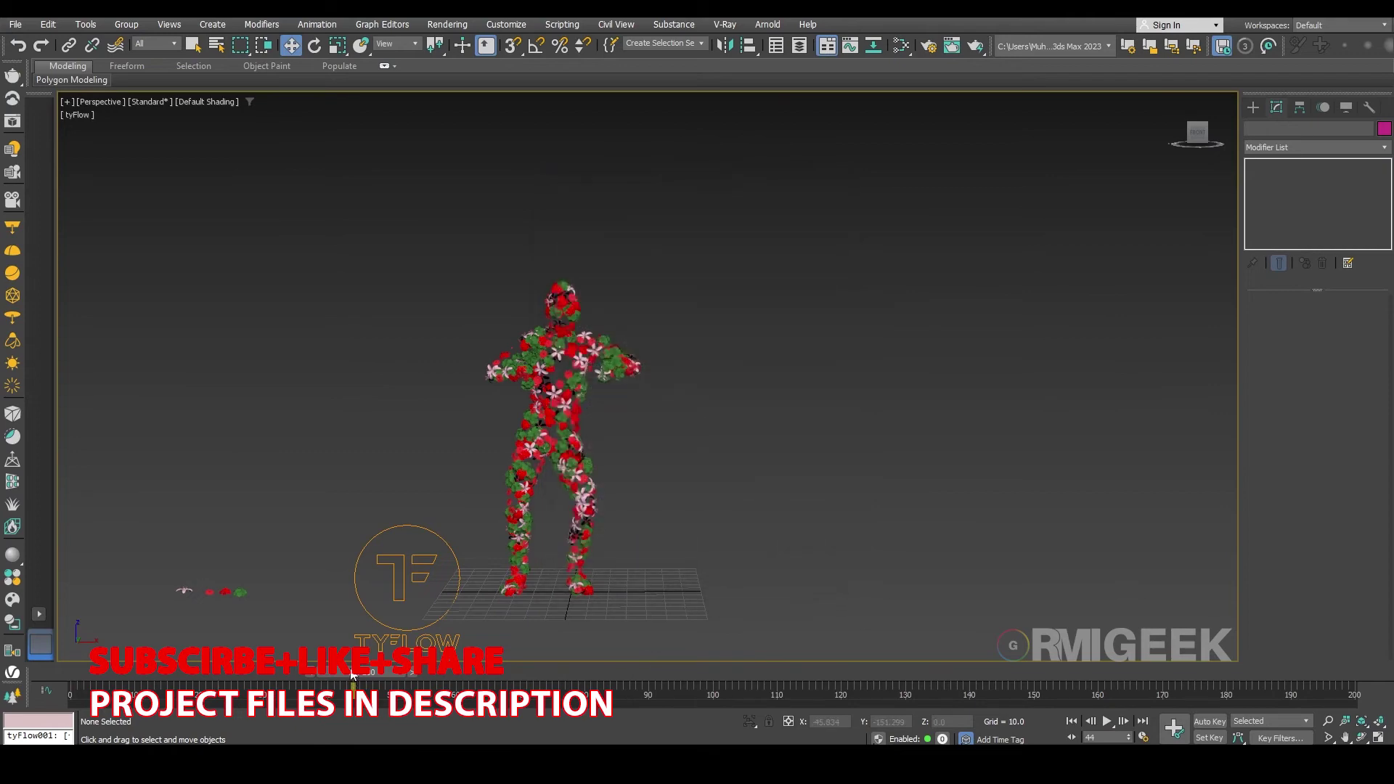
Scrub to frame 200, play the whole animation to review the flowers' motion, and return to frame 40.
drag(351, 674, 1365, 673)
scroll(597, 520, down, 2)
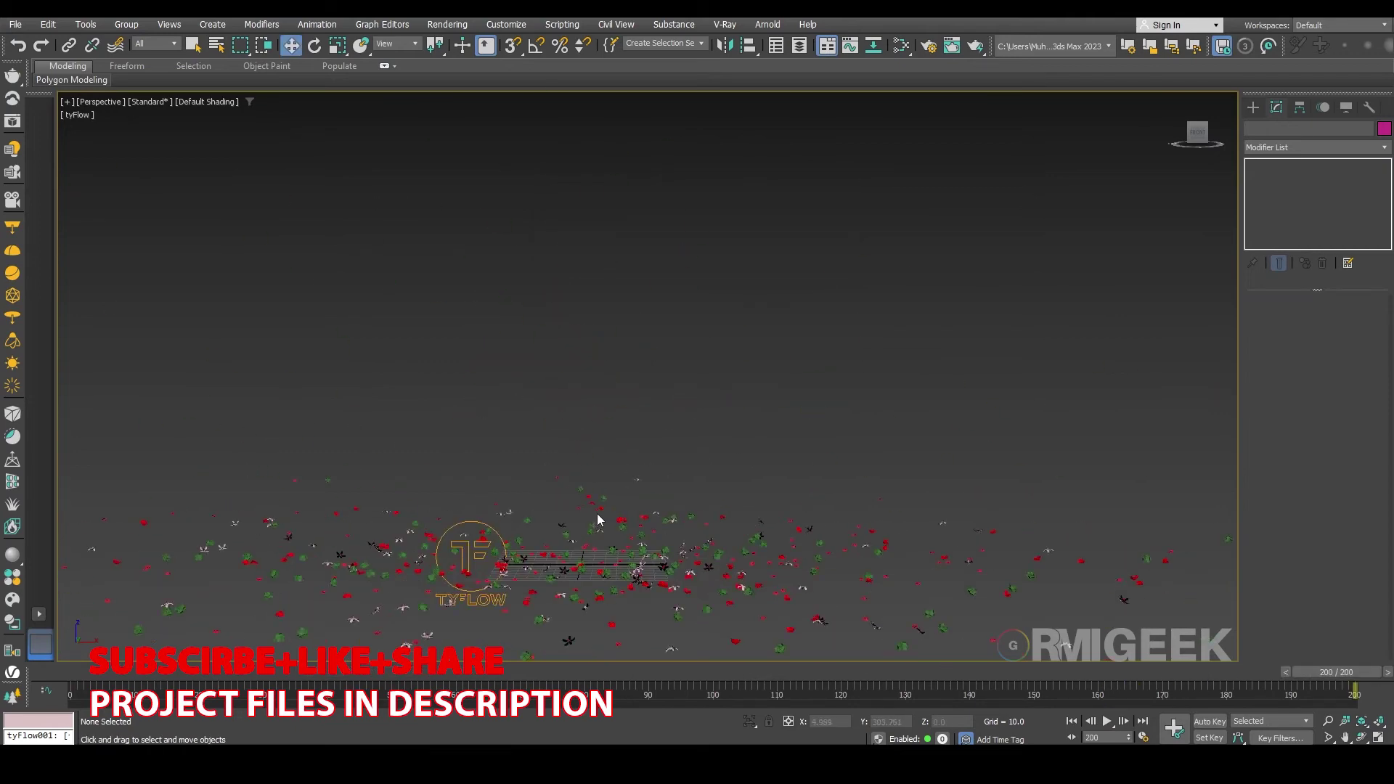
click(1107, 722)
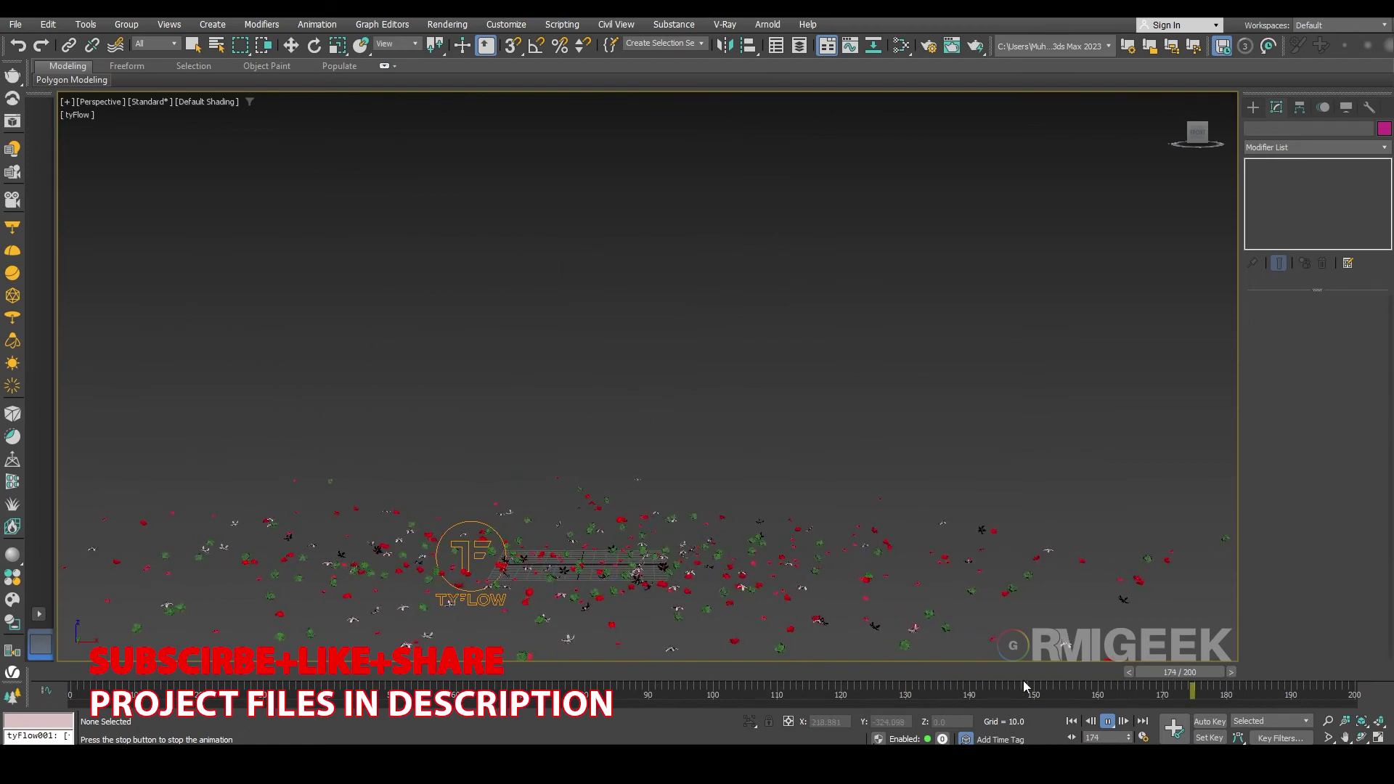
drag(1026, 683, 742, 690)
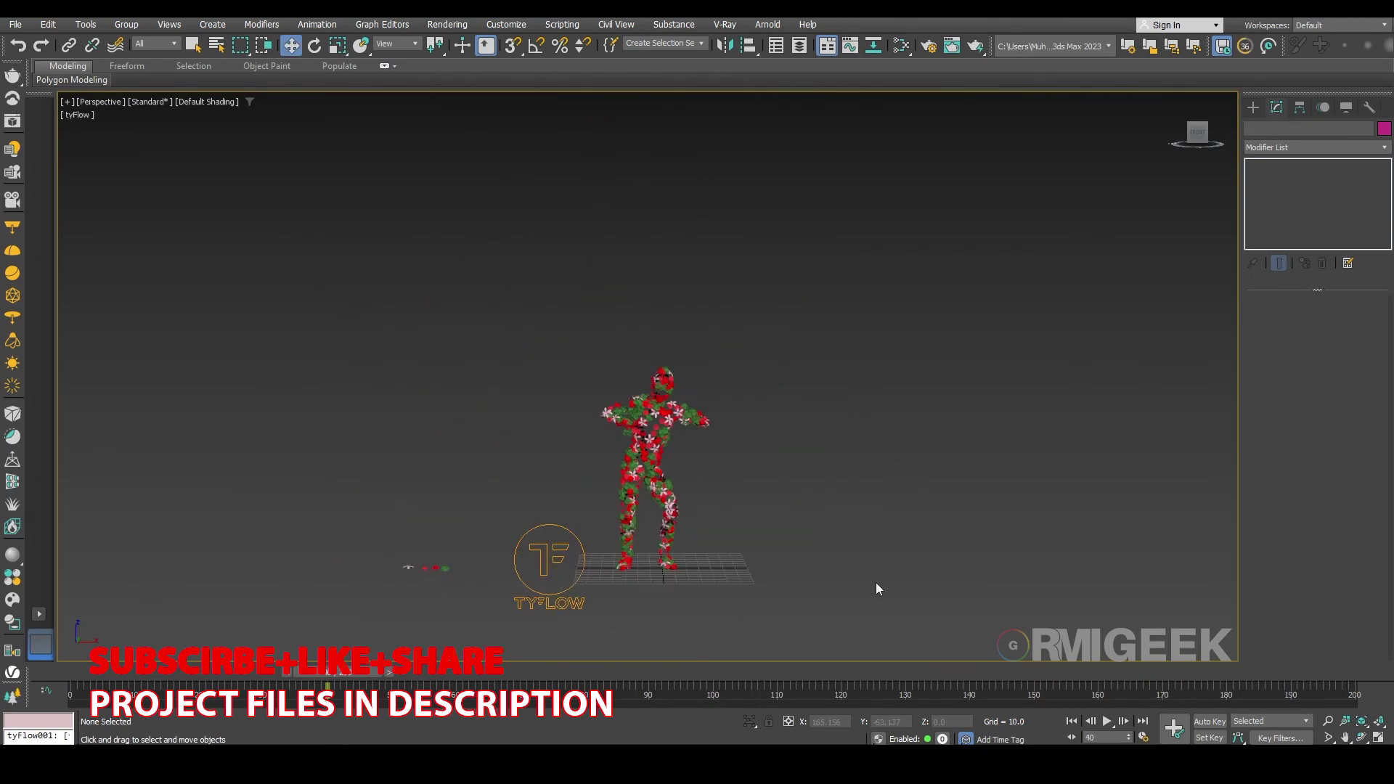